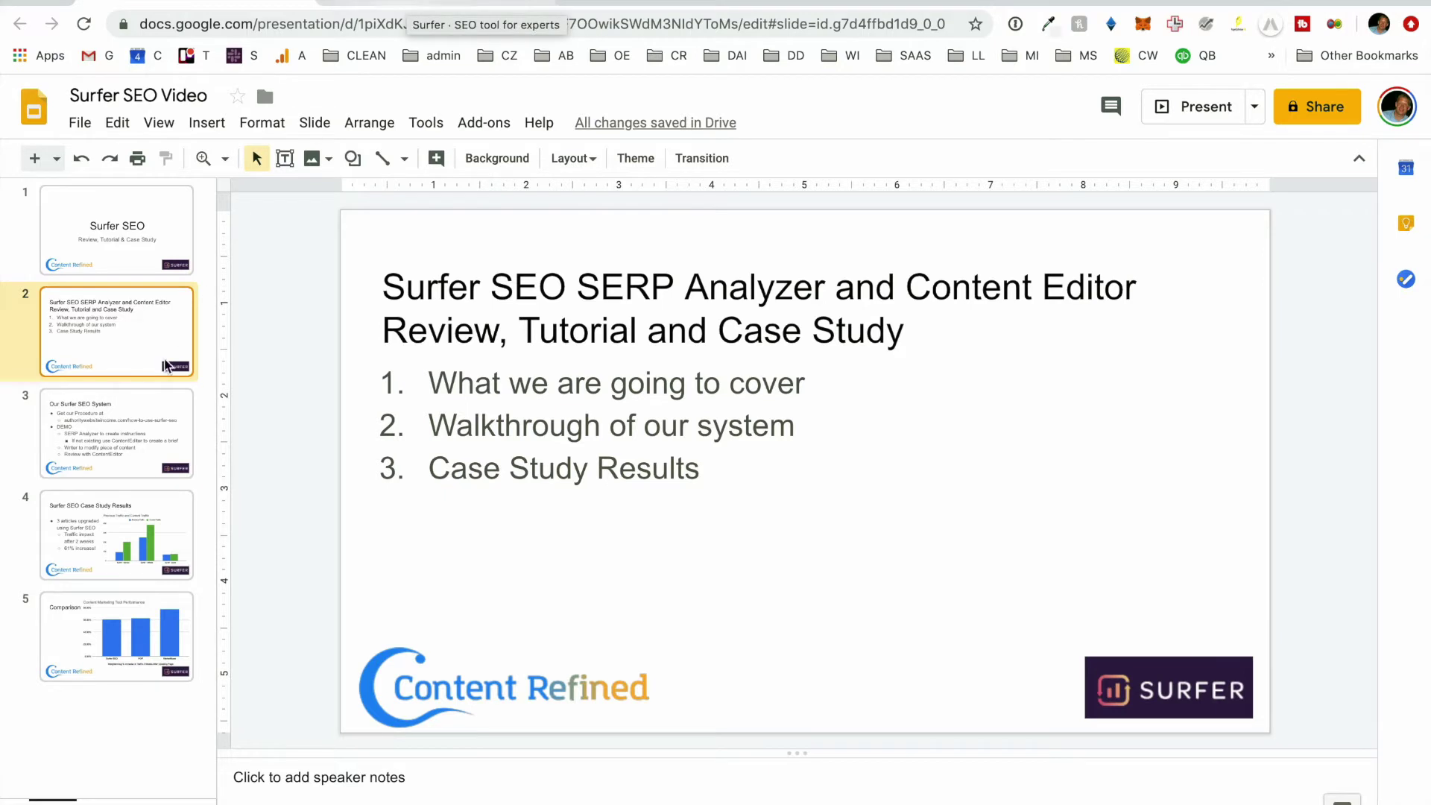
Present slide 3, Our Surfer SEO System, then switch to Surfer's SERP Analyzer tab
{"action": "left_click", "coordinate": [137, 423]}
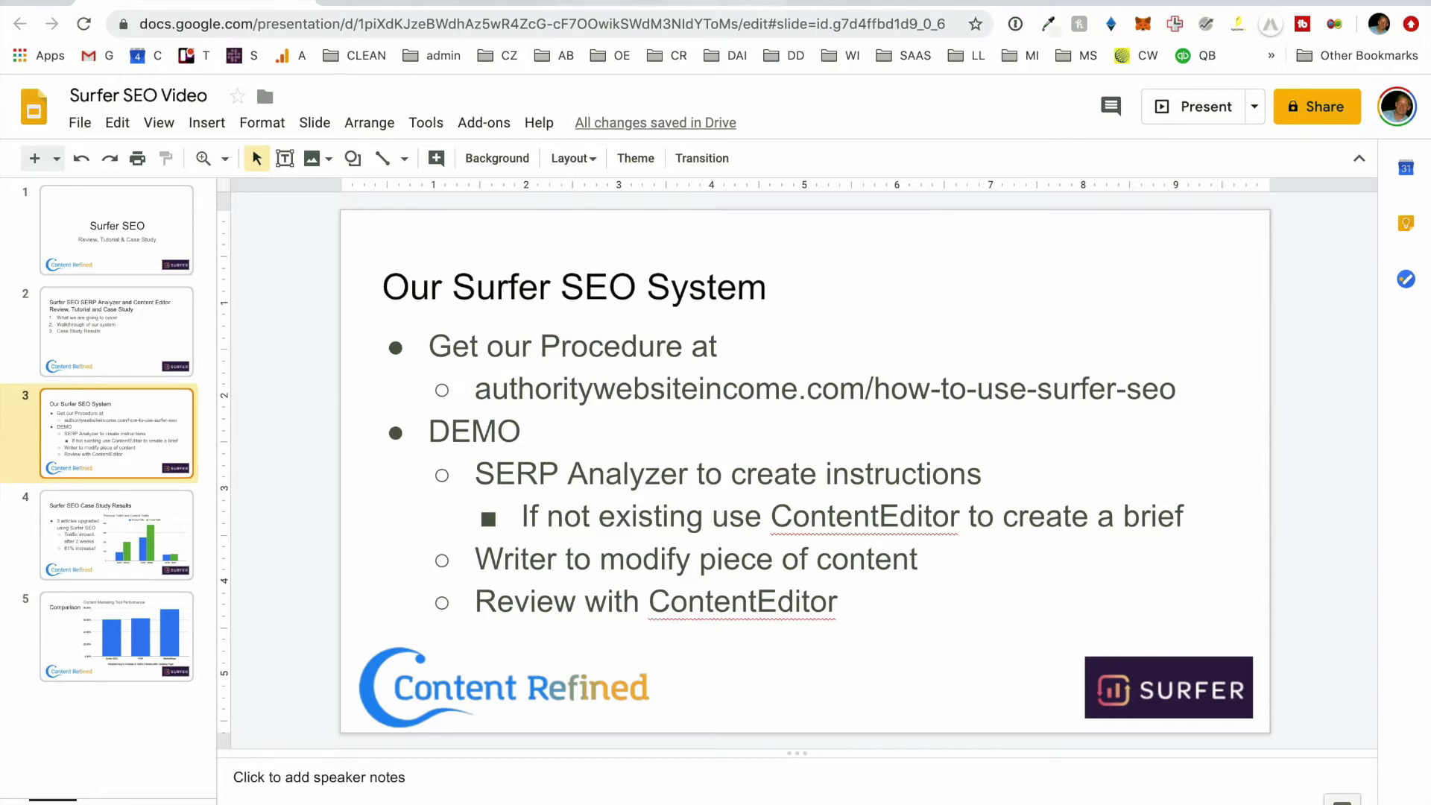
{"action": "left_click", "coordinate": [417, 3]}
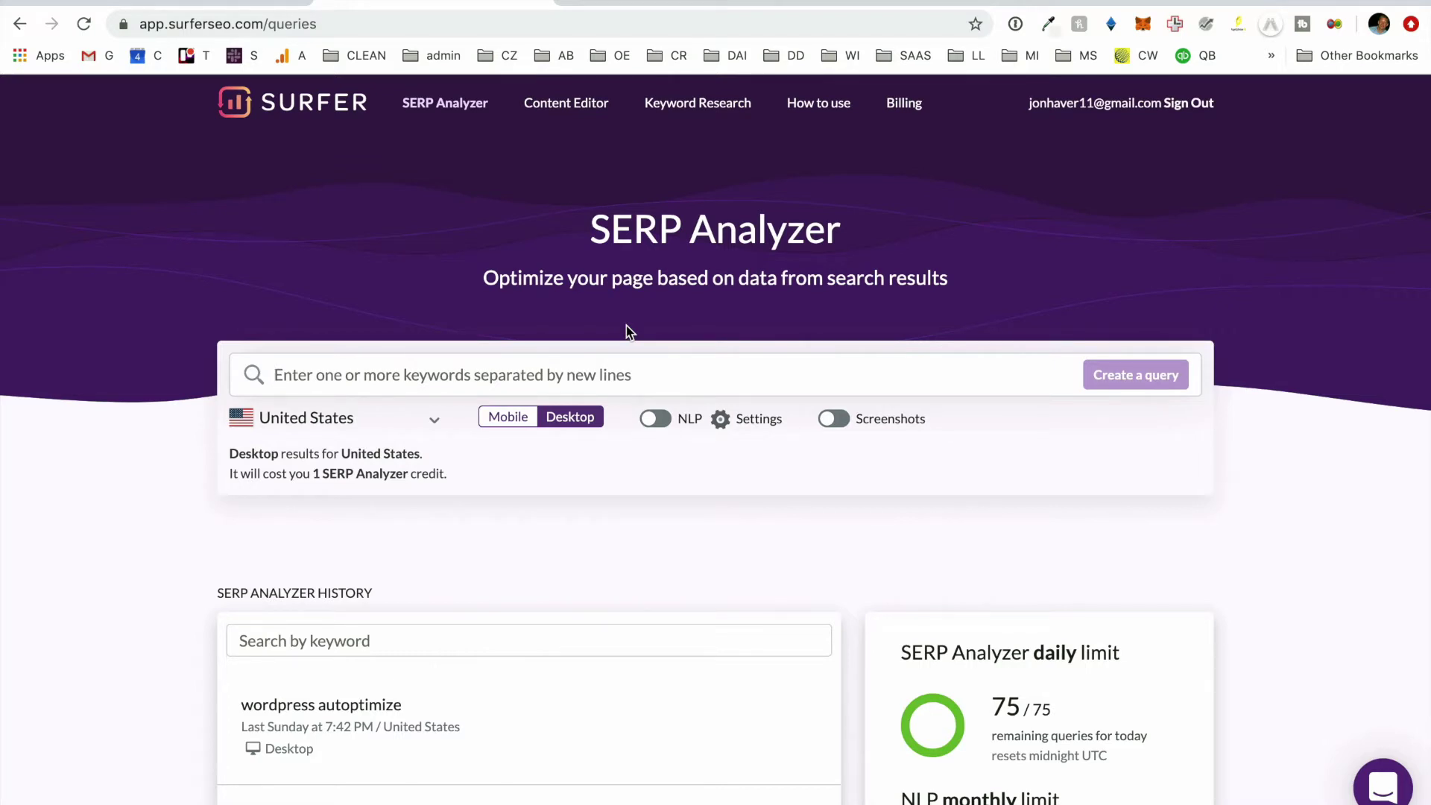
Grab the article URL and run a SERP Analyzer query for 'content writing vs content marketing'
{"action": "left_click", "coordinate": [637, 4]}
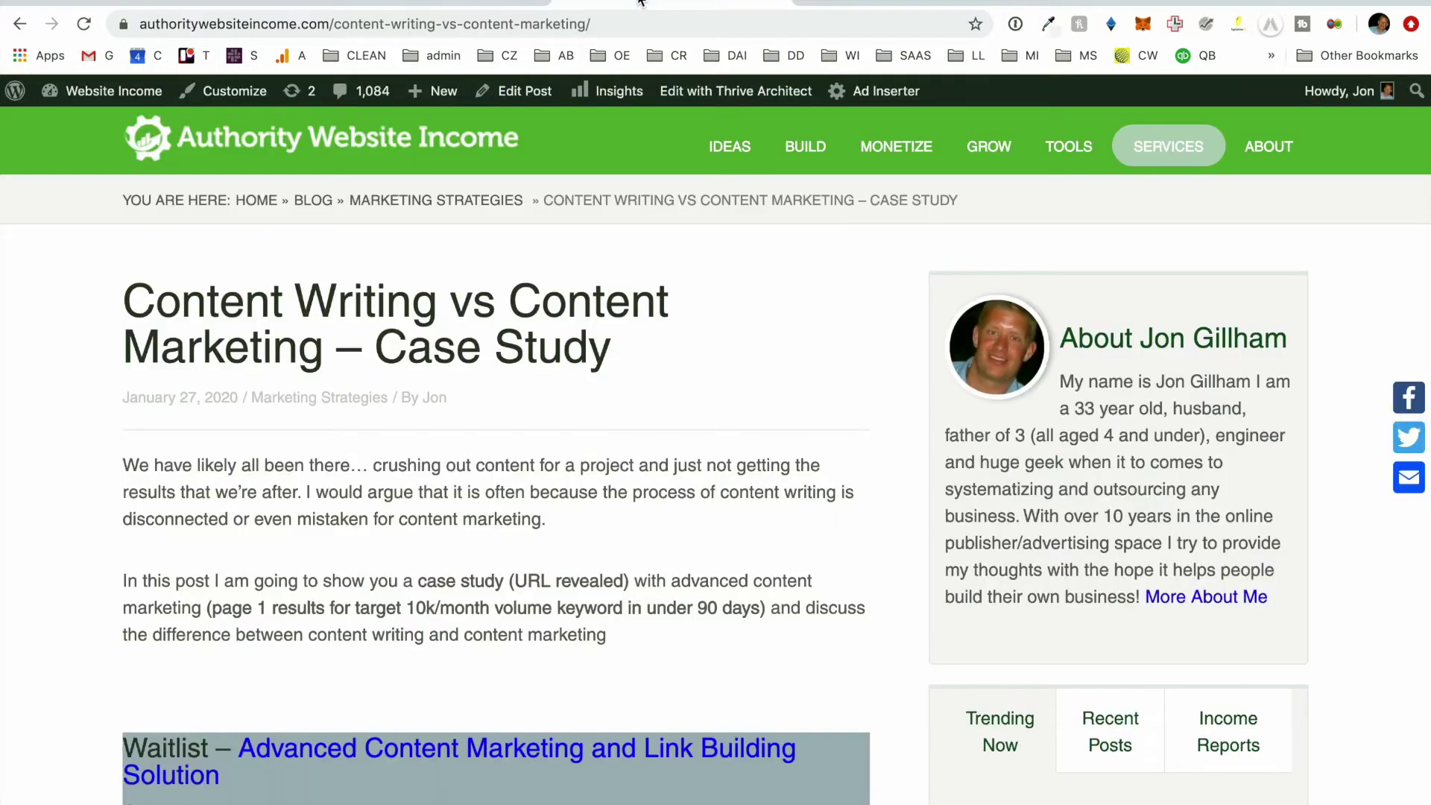
{"action": "left_click", "coordinate": [549, 15]}
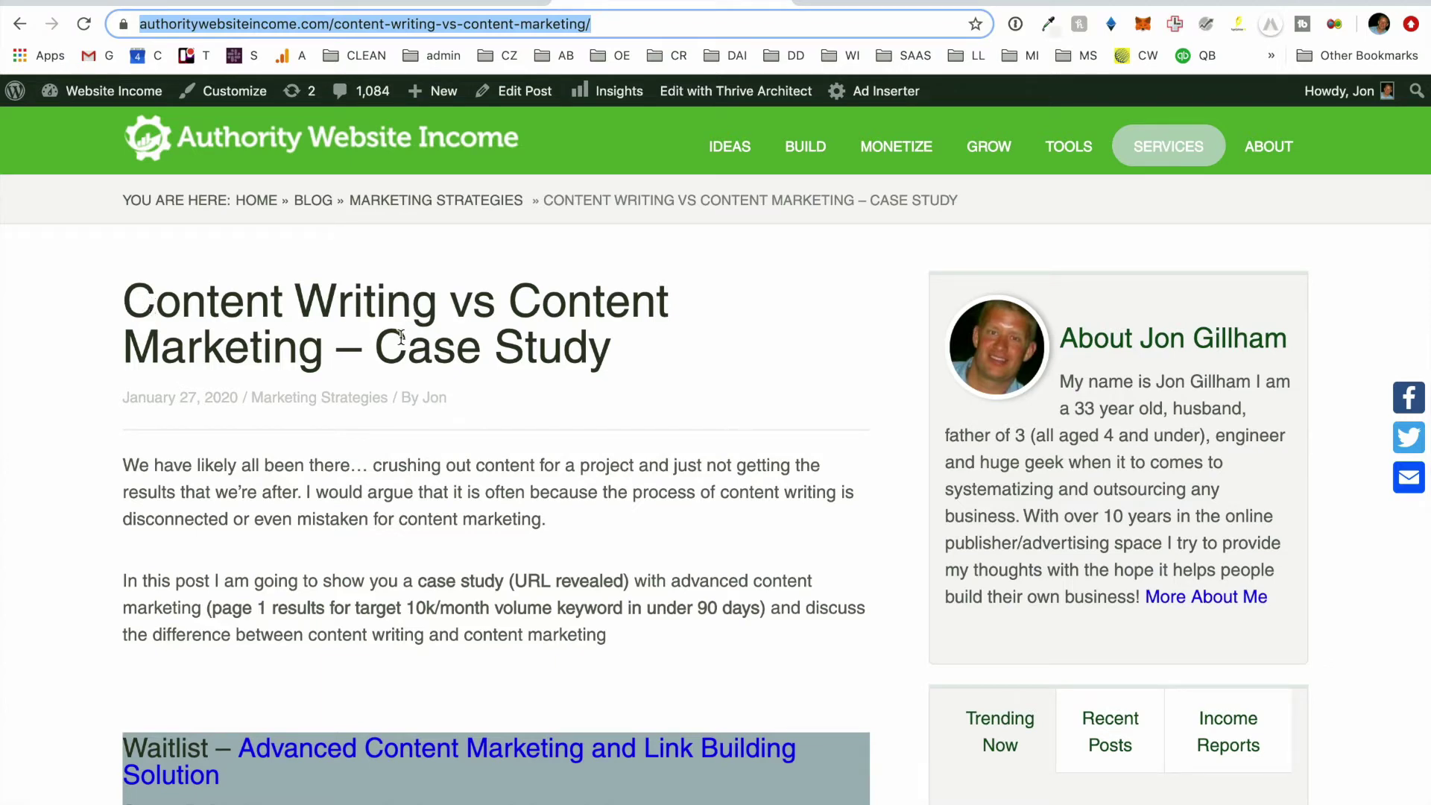
{"action": "key", "text": "ctrl+Tab"}
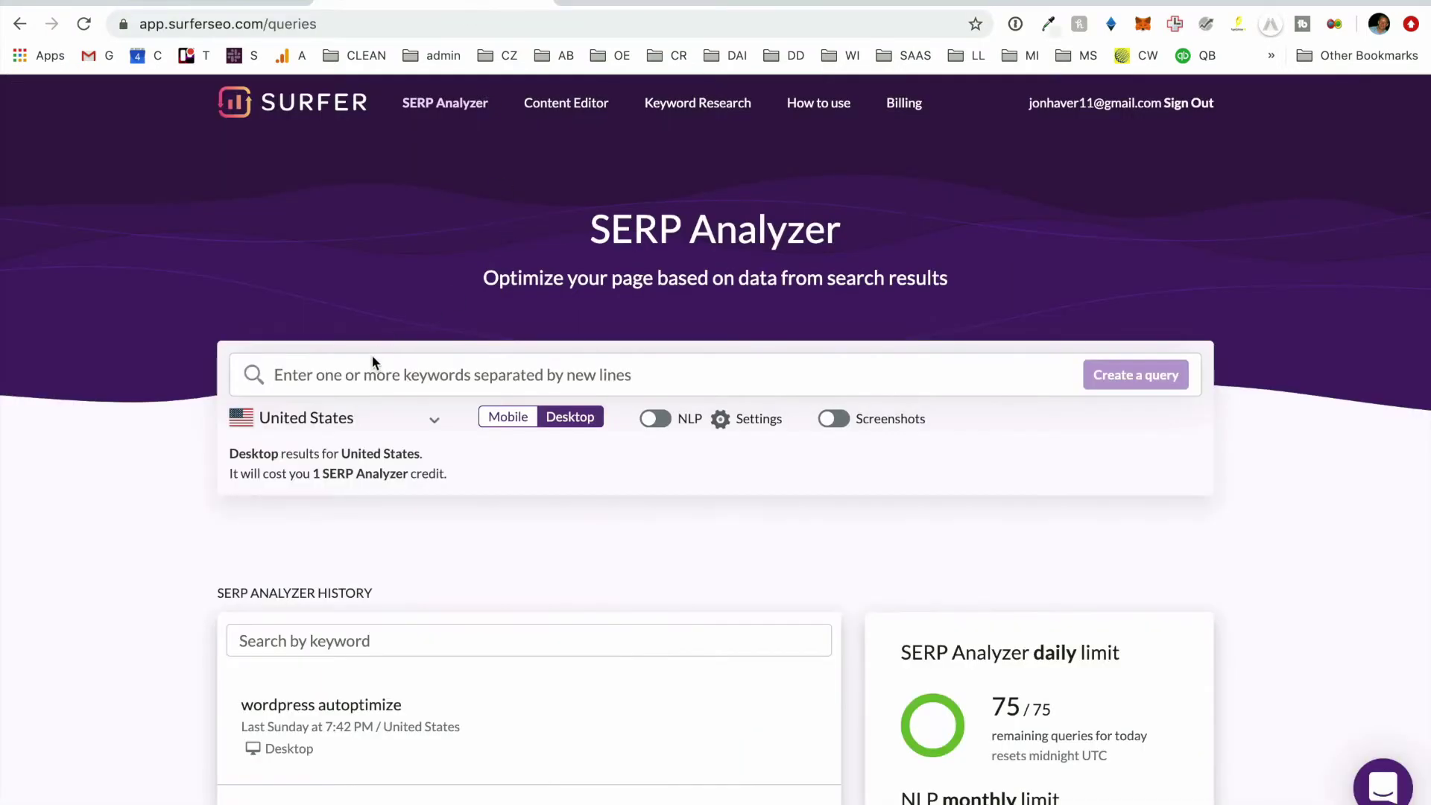
{"action": "left_click", "coordinate": [371, 356]}
{"action": "type", "text": "content writing"}
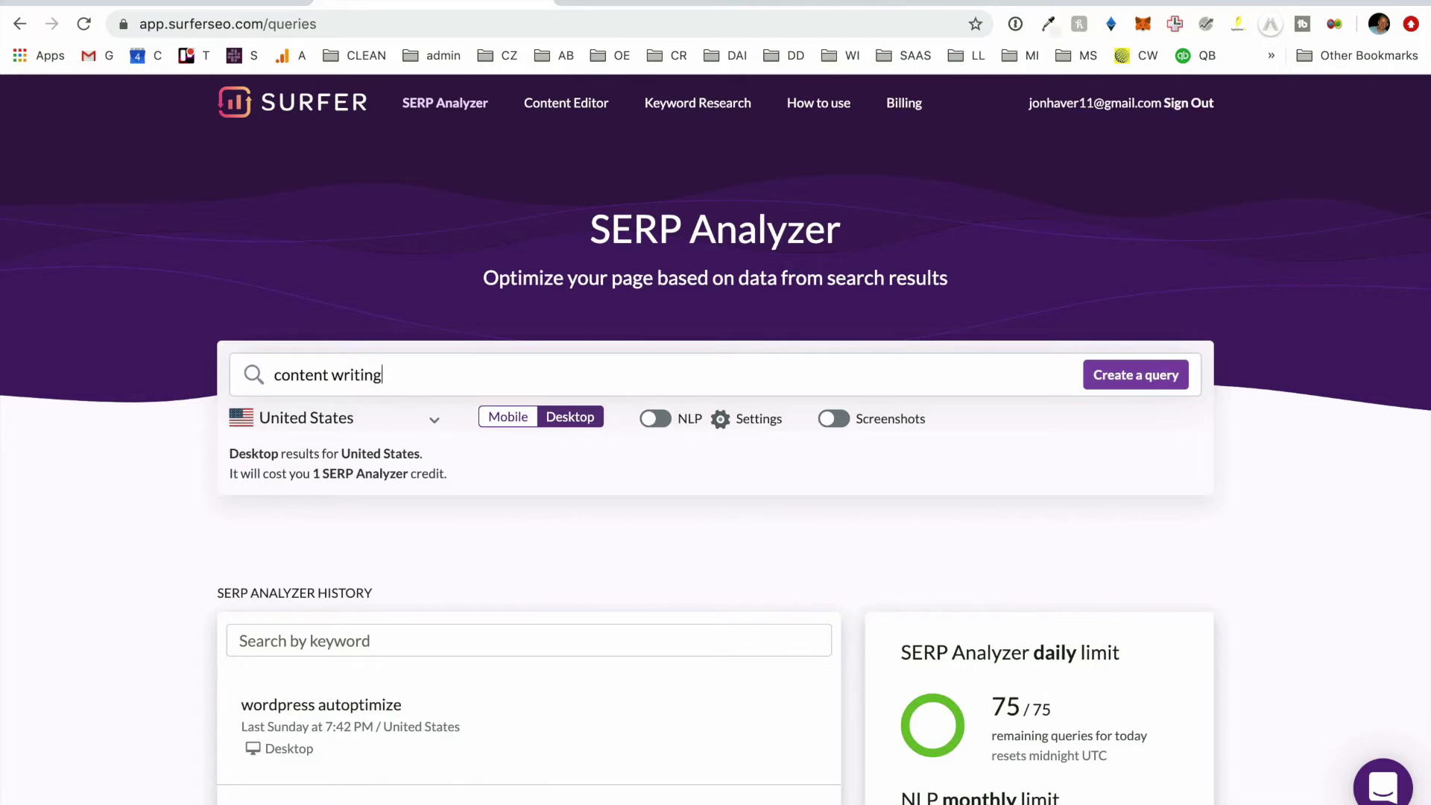
{"action": "type", "text": " vs content marketing"}
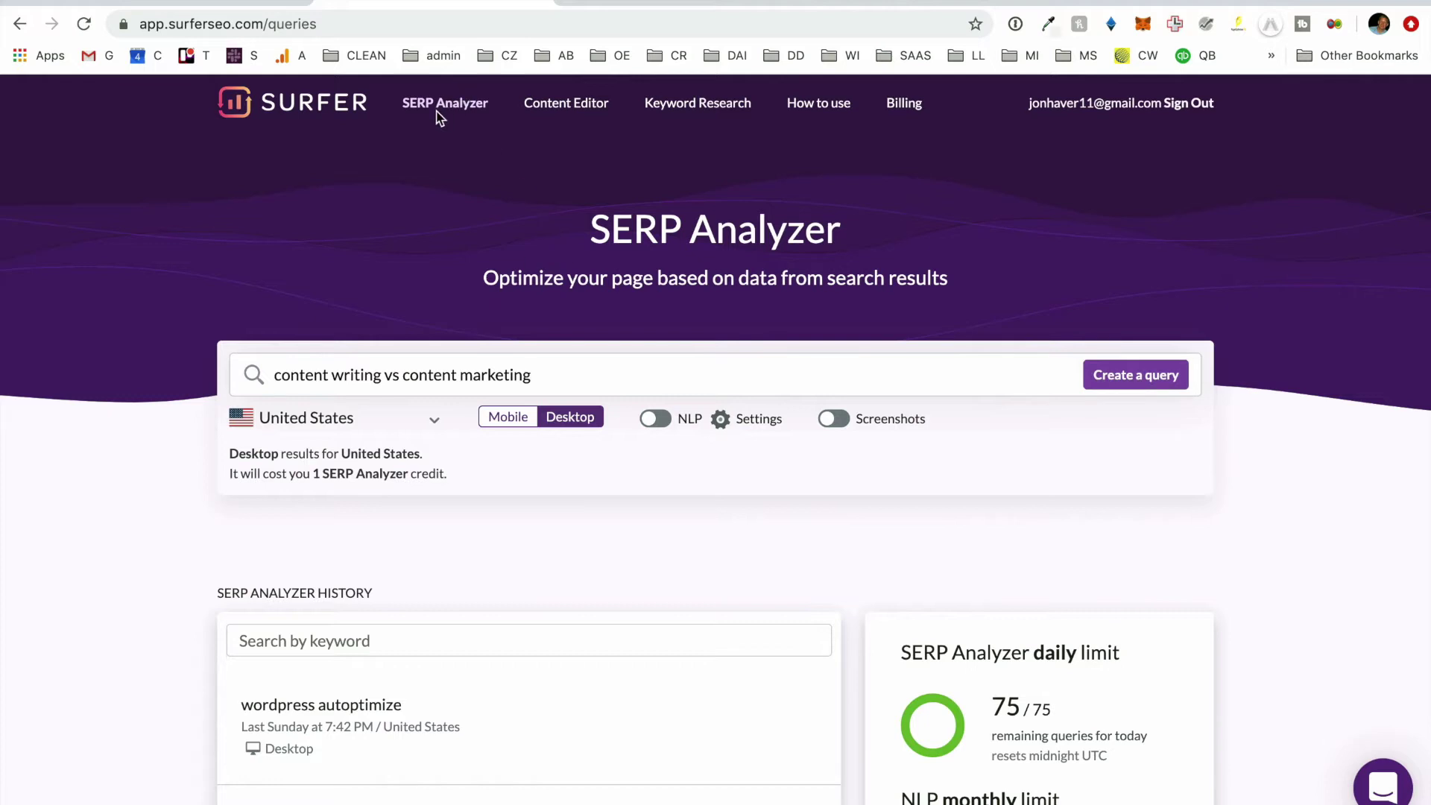
{"action": "left_click", "coordinate": [1121, 378]}
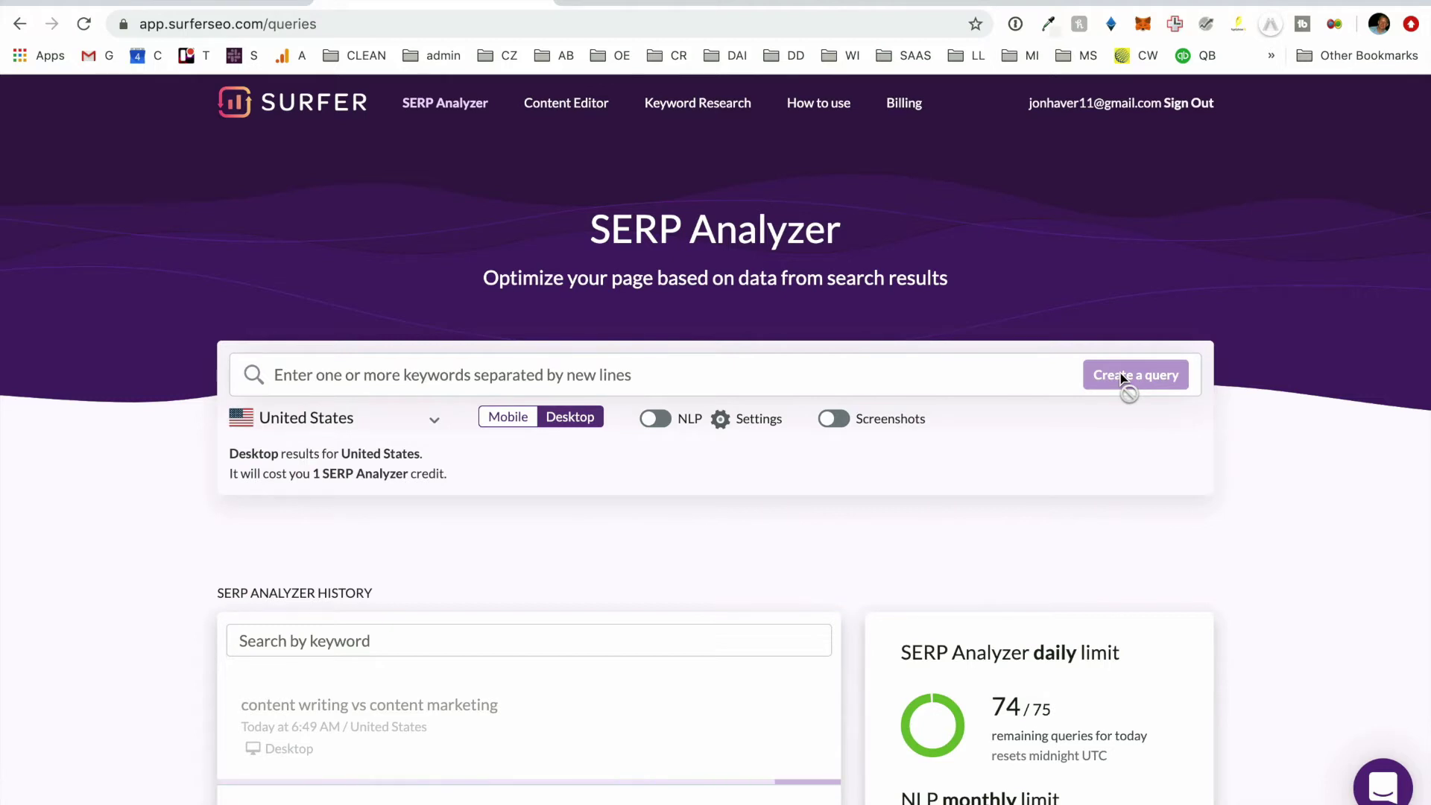
Scroll the SERP Analyzer page while the 'content writing vs content marketing' analysis finishes
{"action": "scroll", "coordinate": [563, 549], "scroll_direction": "down", "scroll_amount": 3}
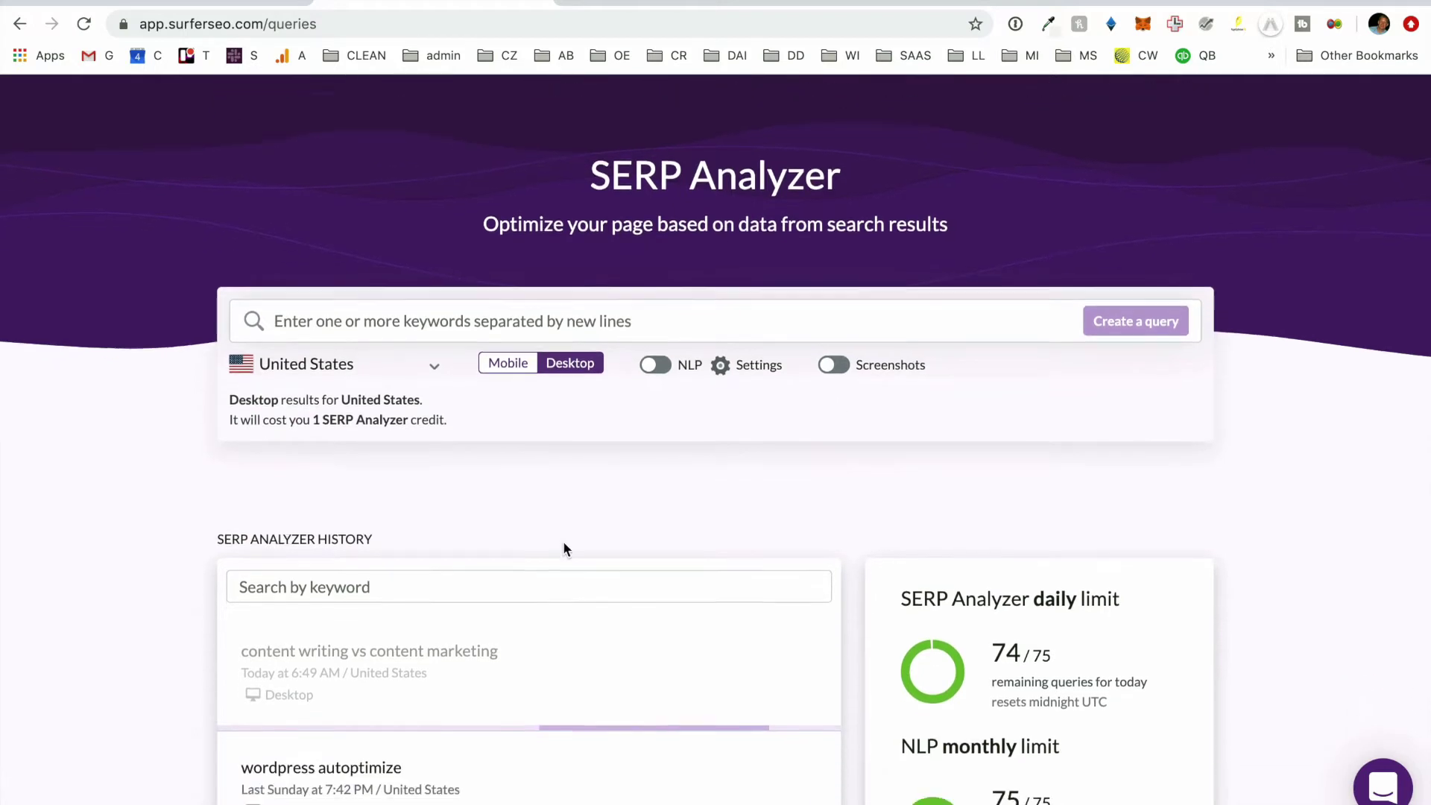
{"action": "scroll", "coordinate": [564, 549], "scroll_direction": "up", "scroll_amount": 3}
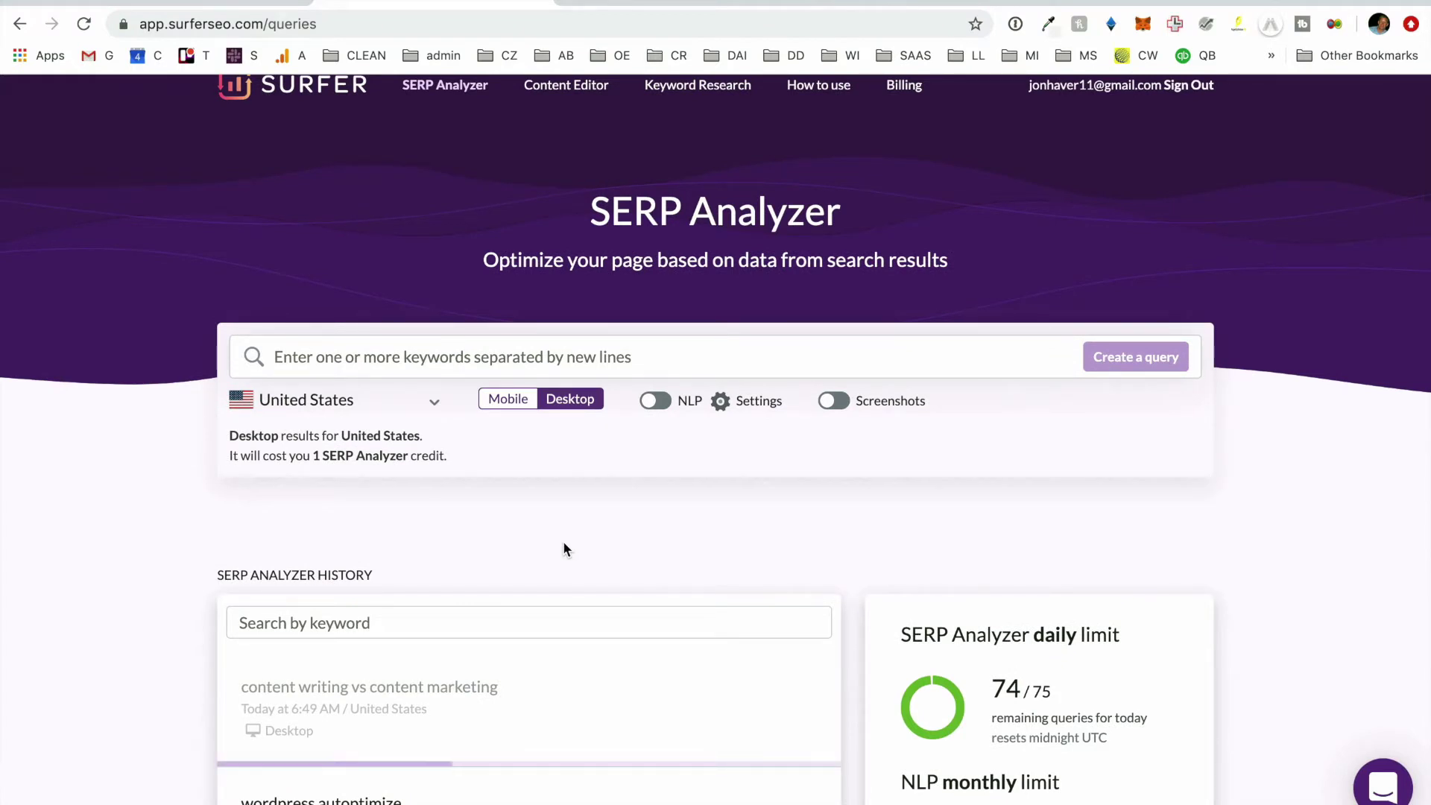
{"action": "scroll", "coordinate": [564, 549], "scroll_direction": "down", "scroll_amount": 3}
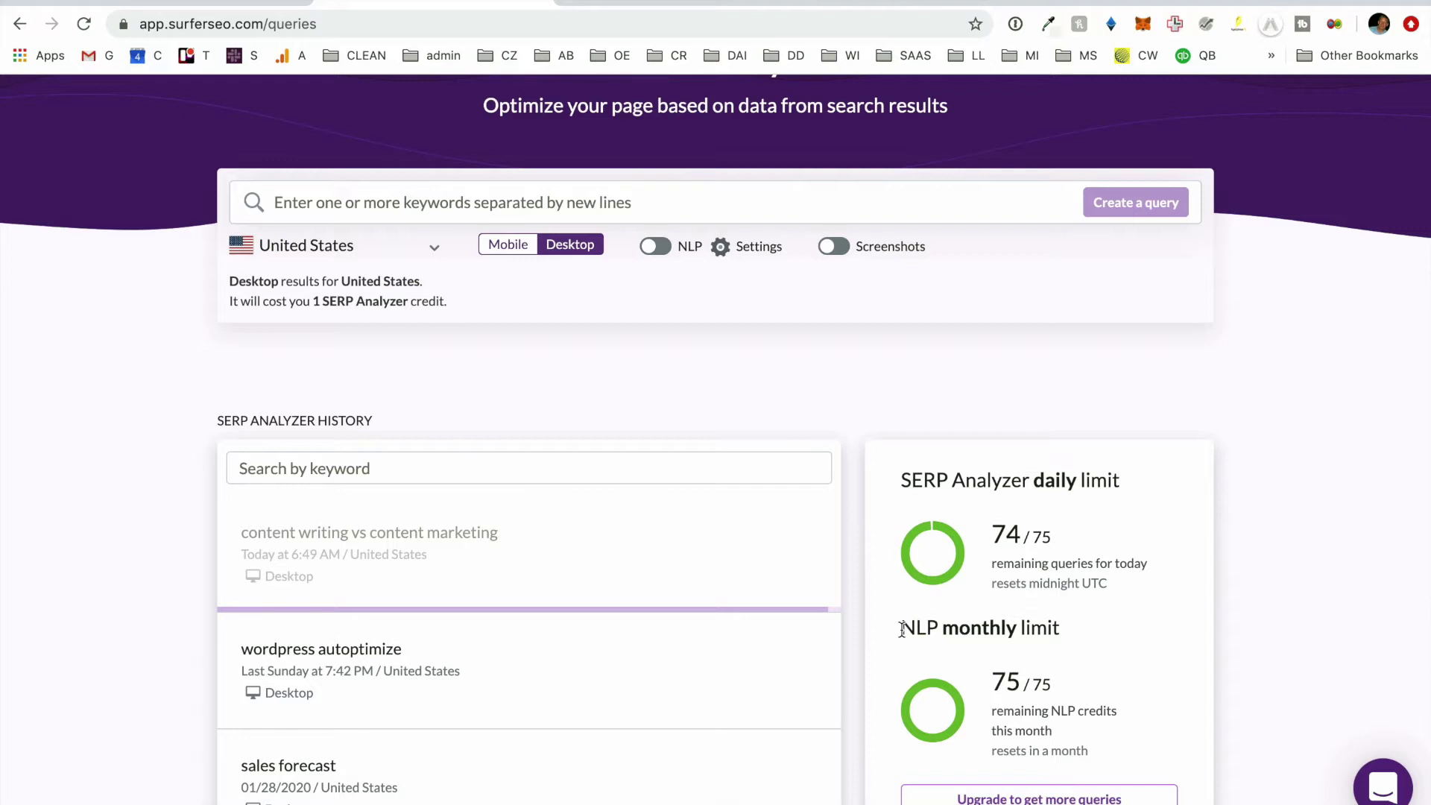
{"action": "scroll", "coordinate": [901, 628], "scroll_direction": "up", "scroll_amount": 3}
{"action": "scroll", "coordinate": [901, 629], "scroll_direction": "up", "scroll_amount": 2}
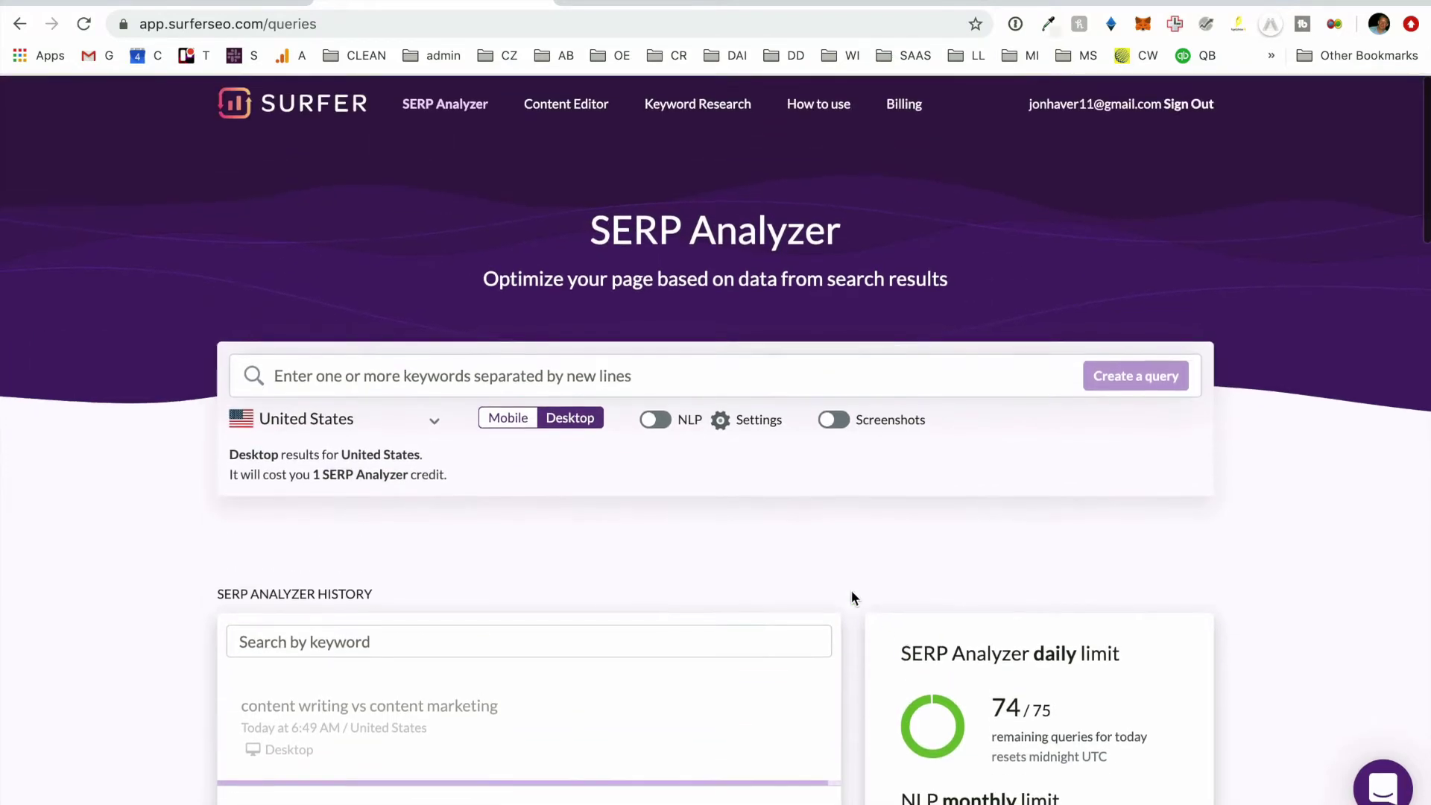
{"action": "scroll", "coordinate": [851, 590], "scroll_direction": "down", "scroll_amount": 2}
{"action": "scroll", "coordinate": [757, 499], "scroll_direction": "down", "scroll_amount": 3}
{"action": "scroll", "coordinate": [757, 499], "scroll_direction": "up", "scroll_amount": 2}
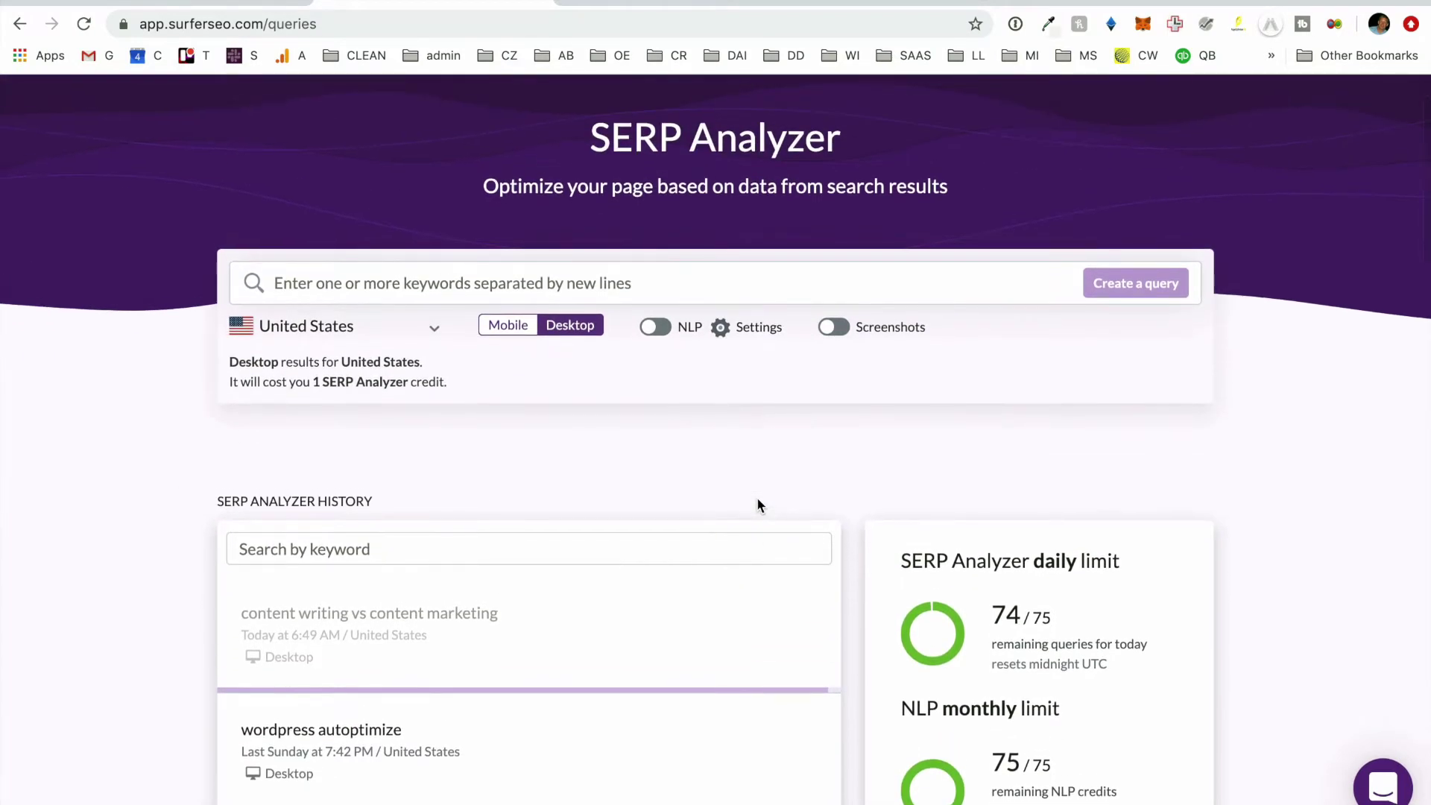
{"action": "scroll", "coordinate": [758, 500], "scroll_direction": "down", "scroll_amount": 1}
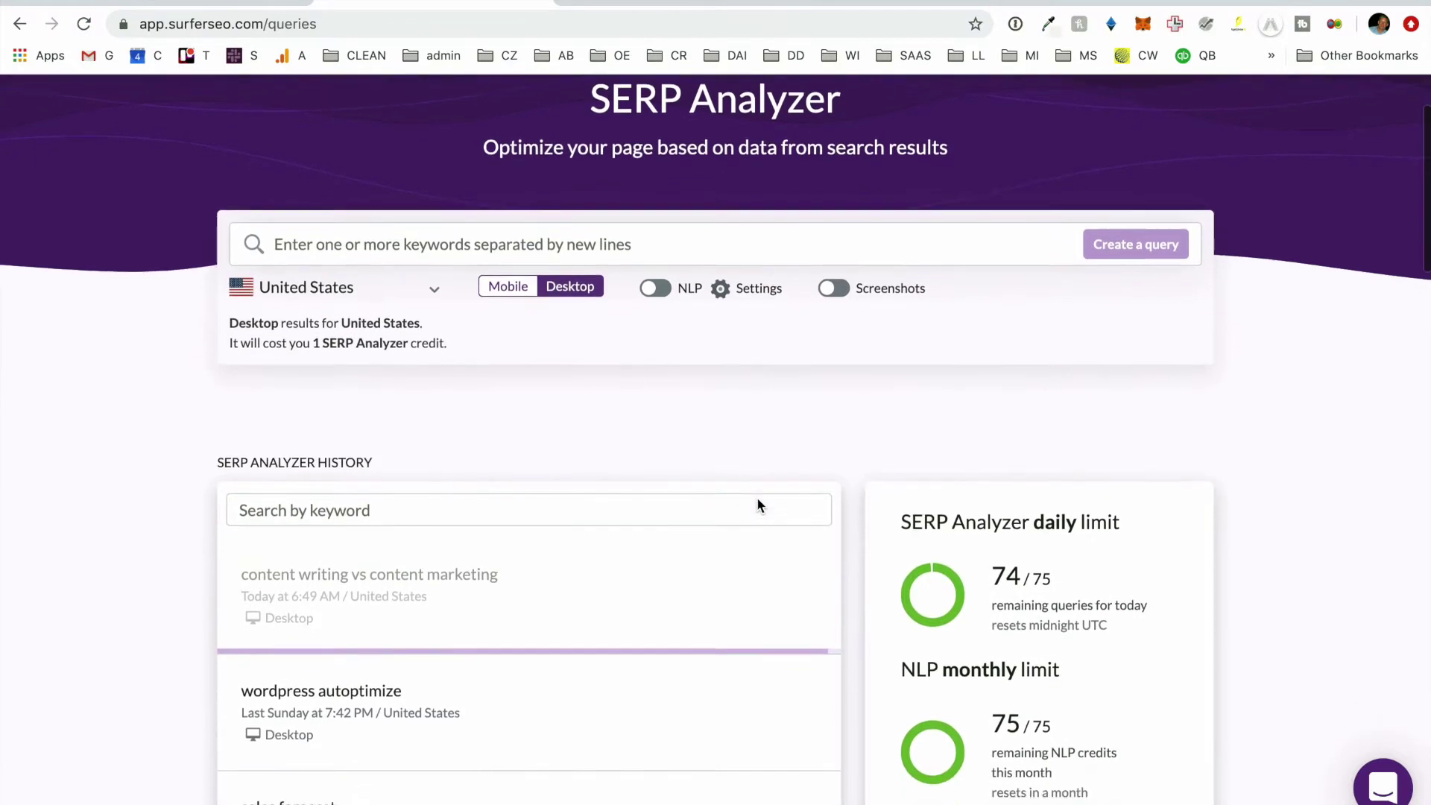
{"action": "scroll", "coordinate": [757, 499], "scroll_direction": "up", "scroll_amount": 3}
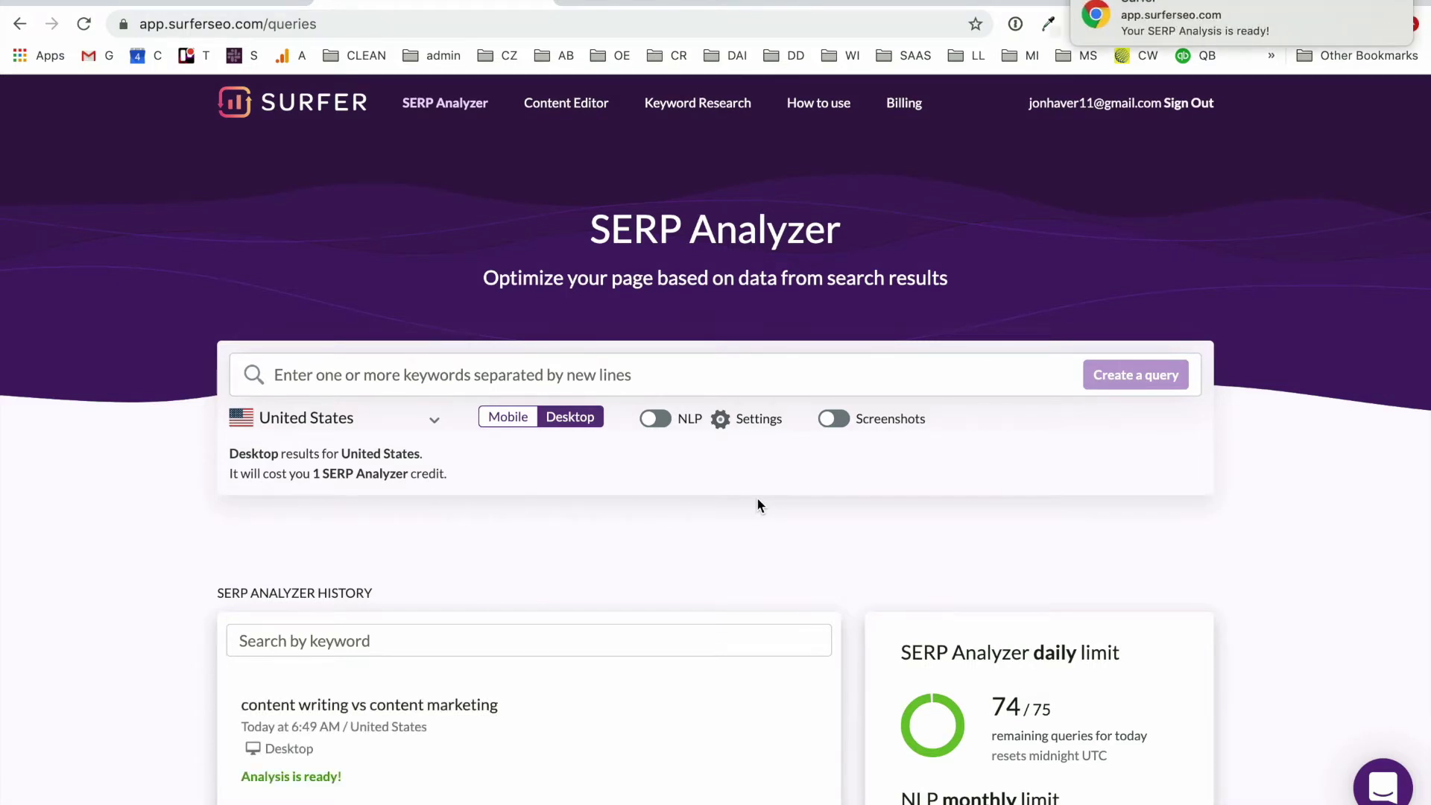
{"action": "scroll", "coordinate": [758, 505], "scroll_direction": "down", "scroll_amount": 2}
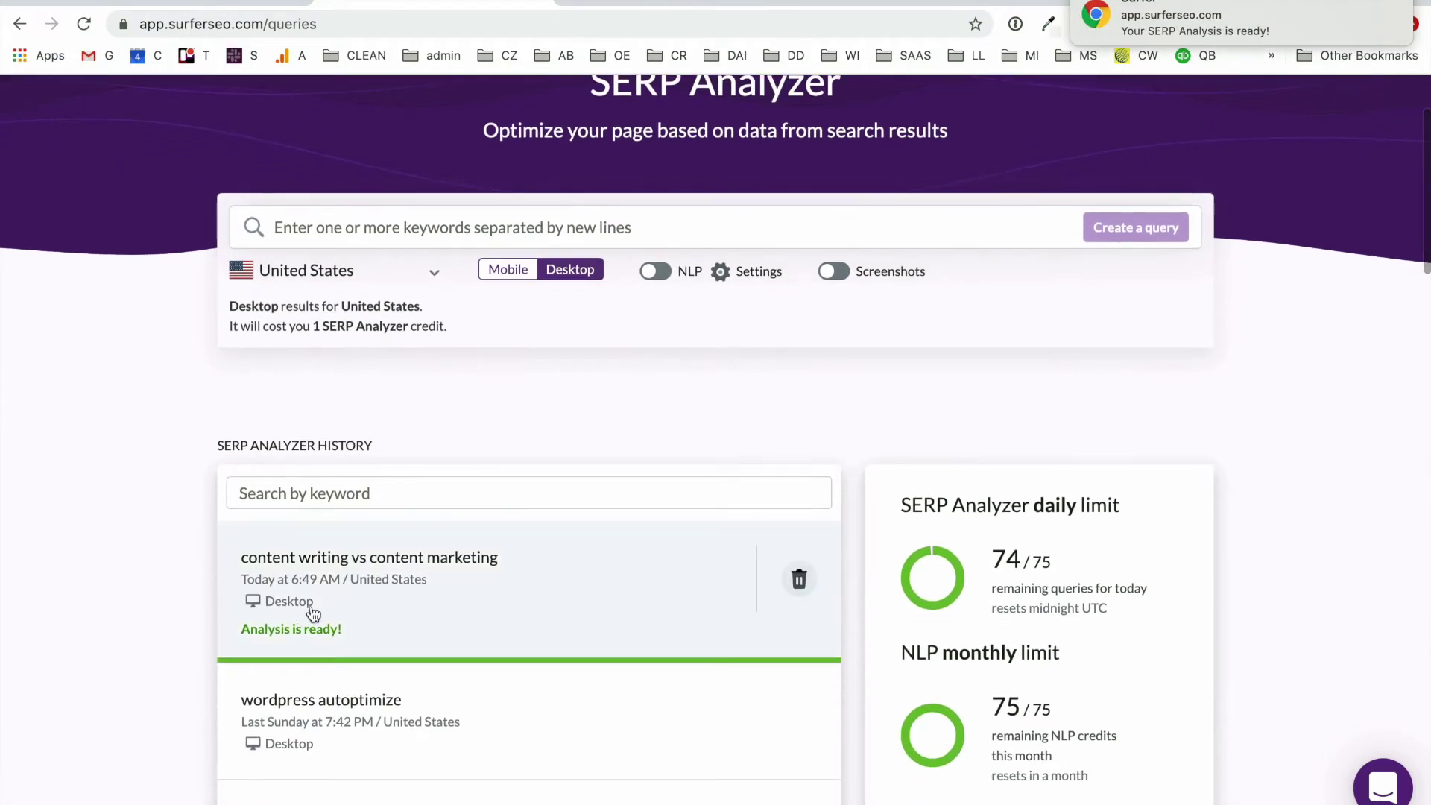
Open the finished analysis and inspect the word-count chart, 1844.7 words for the top 10
{"action": "left_click", "coordinate": [369, 564]}
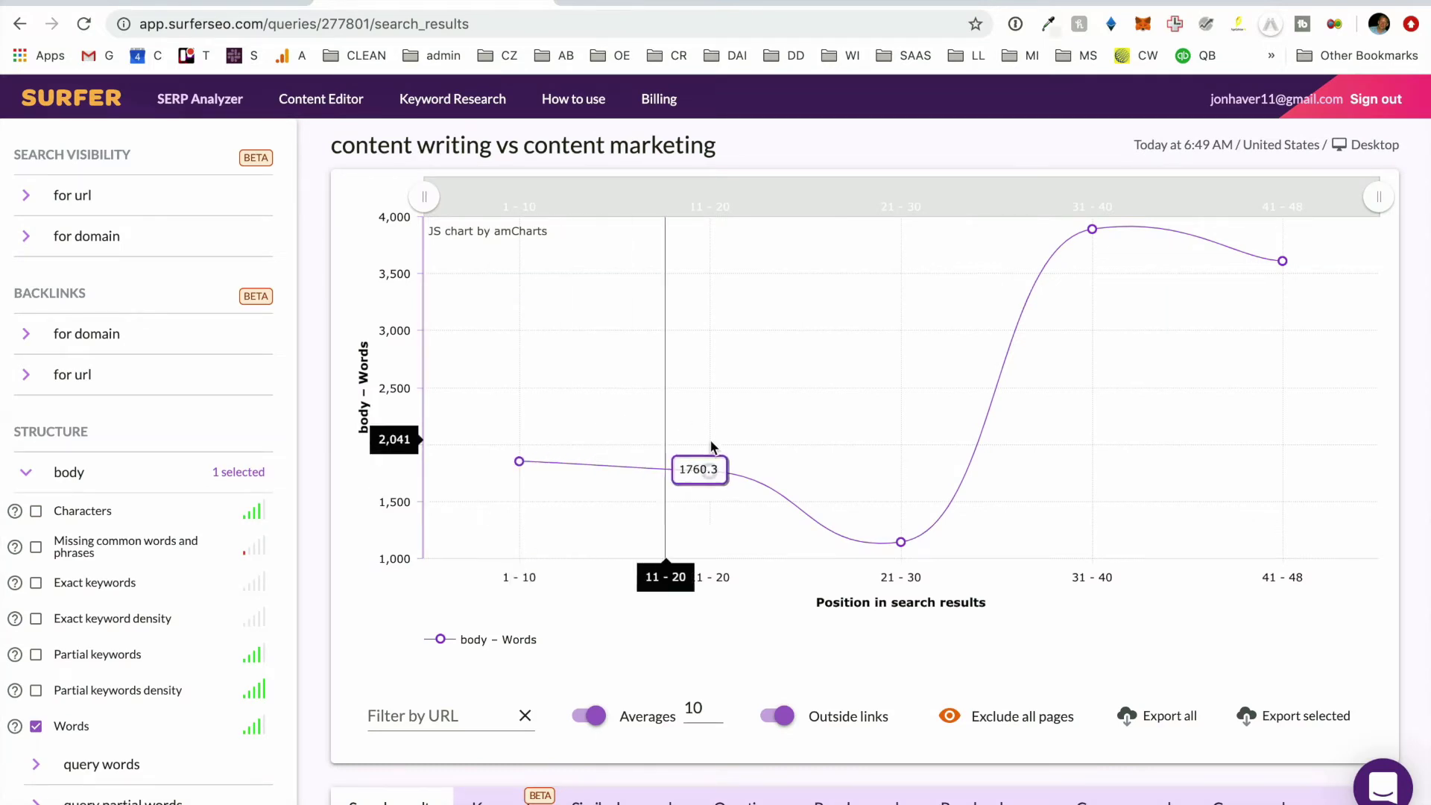
{"action": "mouse_move", "coordinate": [519, 455]}
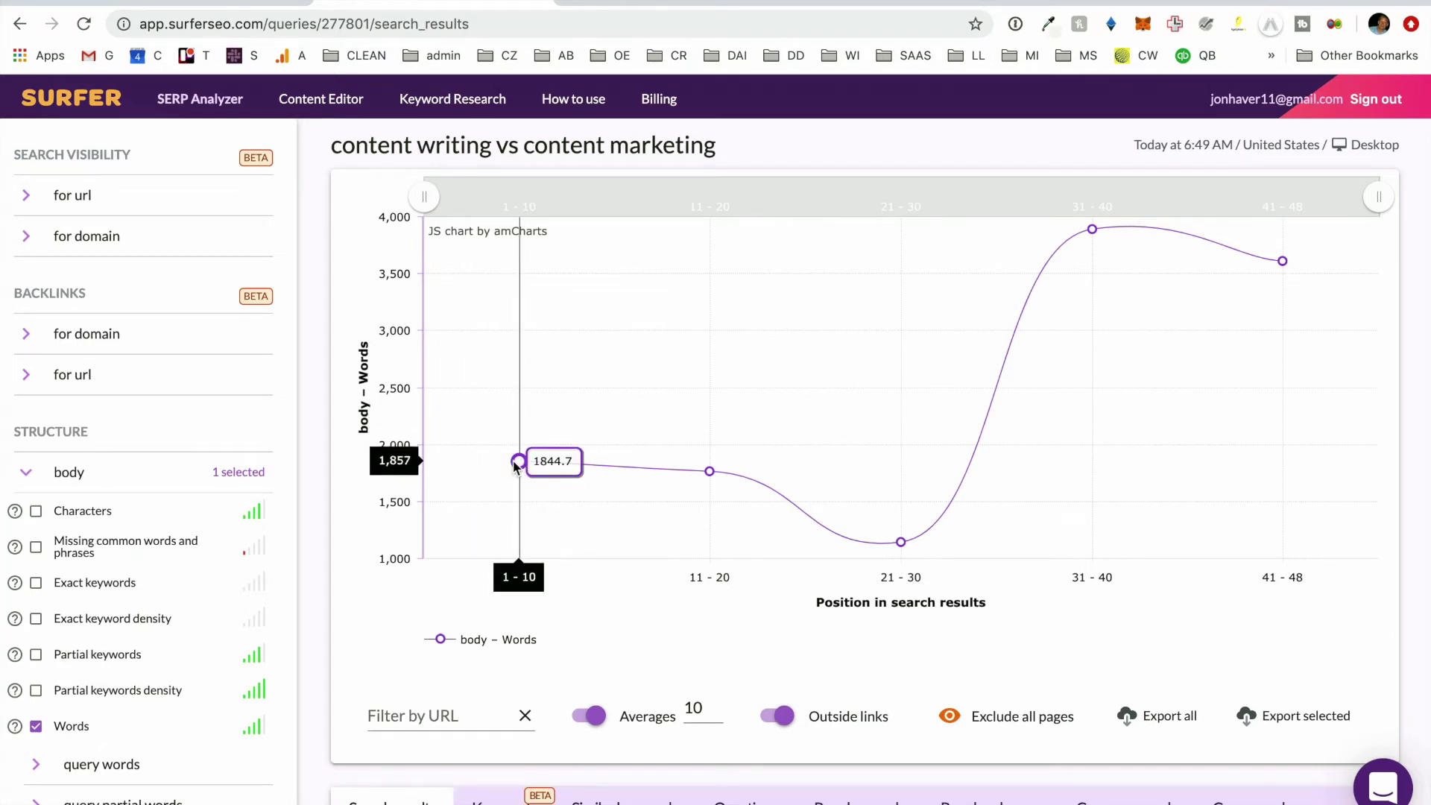
{"action": "mouse_move", "coordinate": [712, 477]}
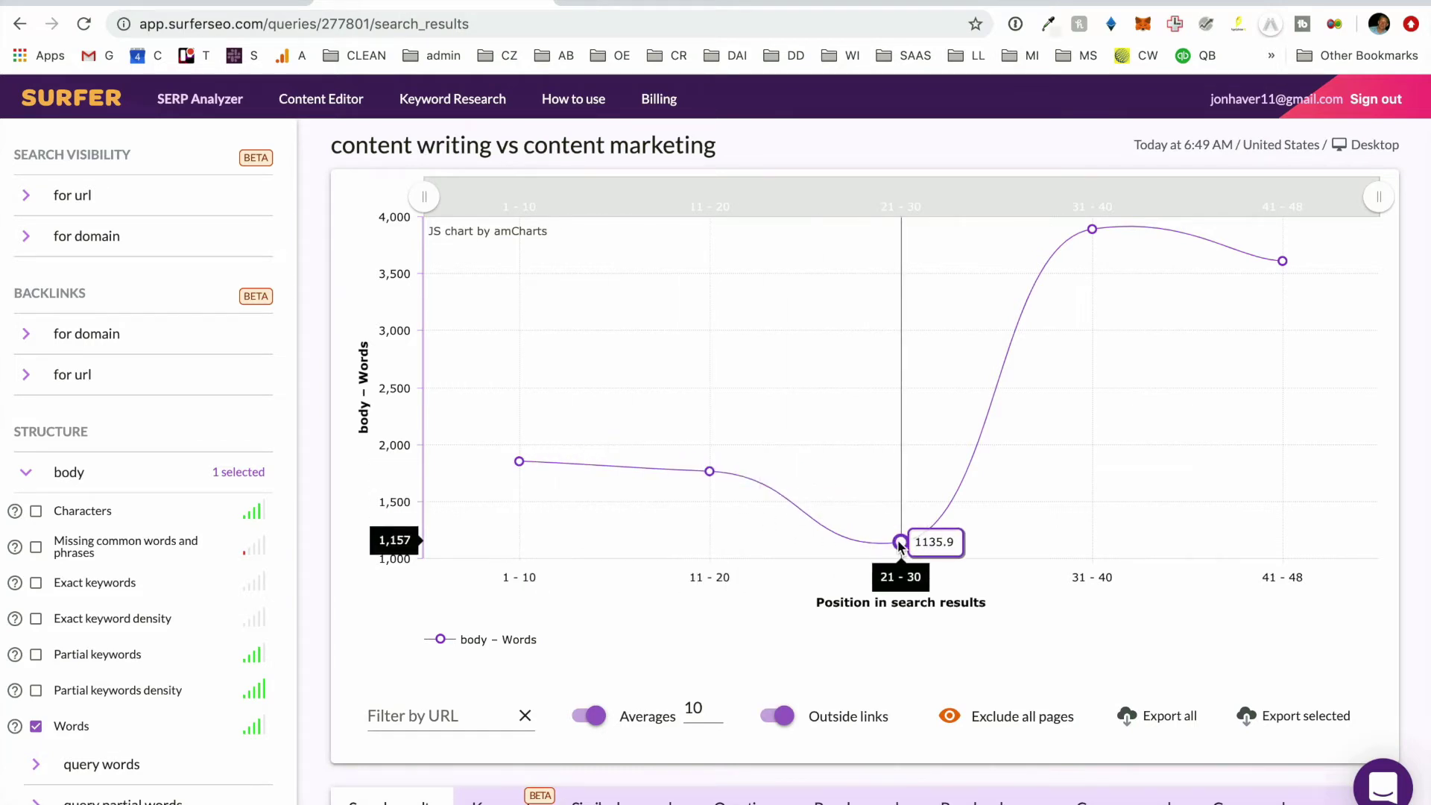
{"action": "mouse_move", "coordinate": [1103, 277]}
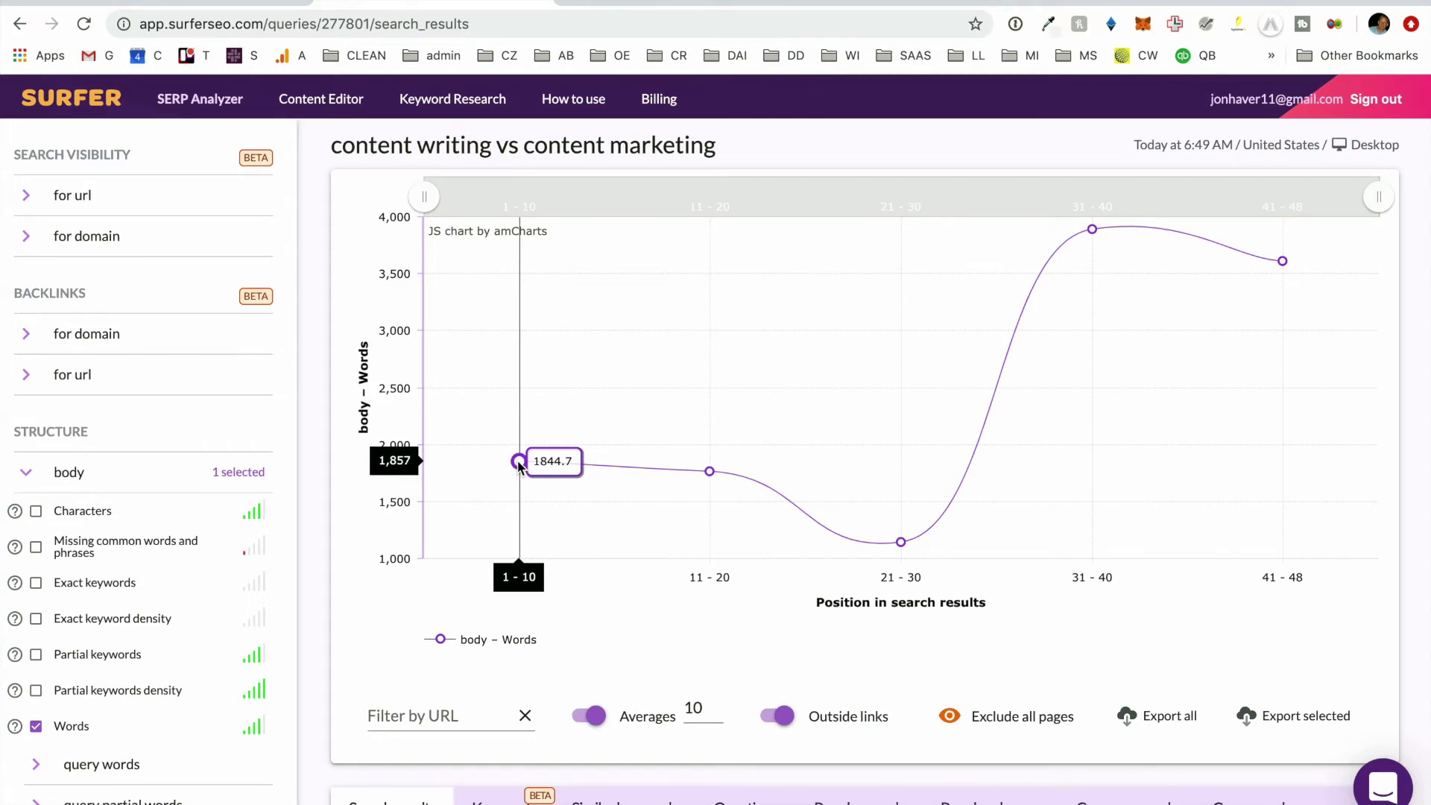
{"action": "scroll", "coordinate": [520, 465], "scroll_direction": "down", "scroll_amount": 10}
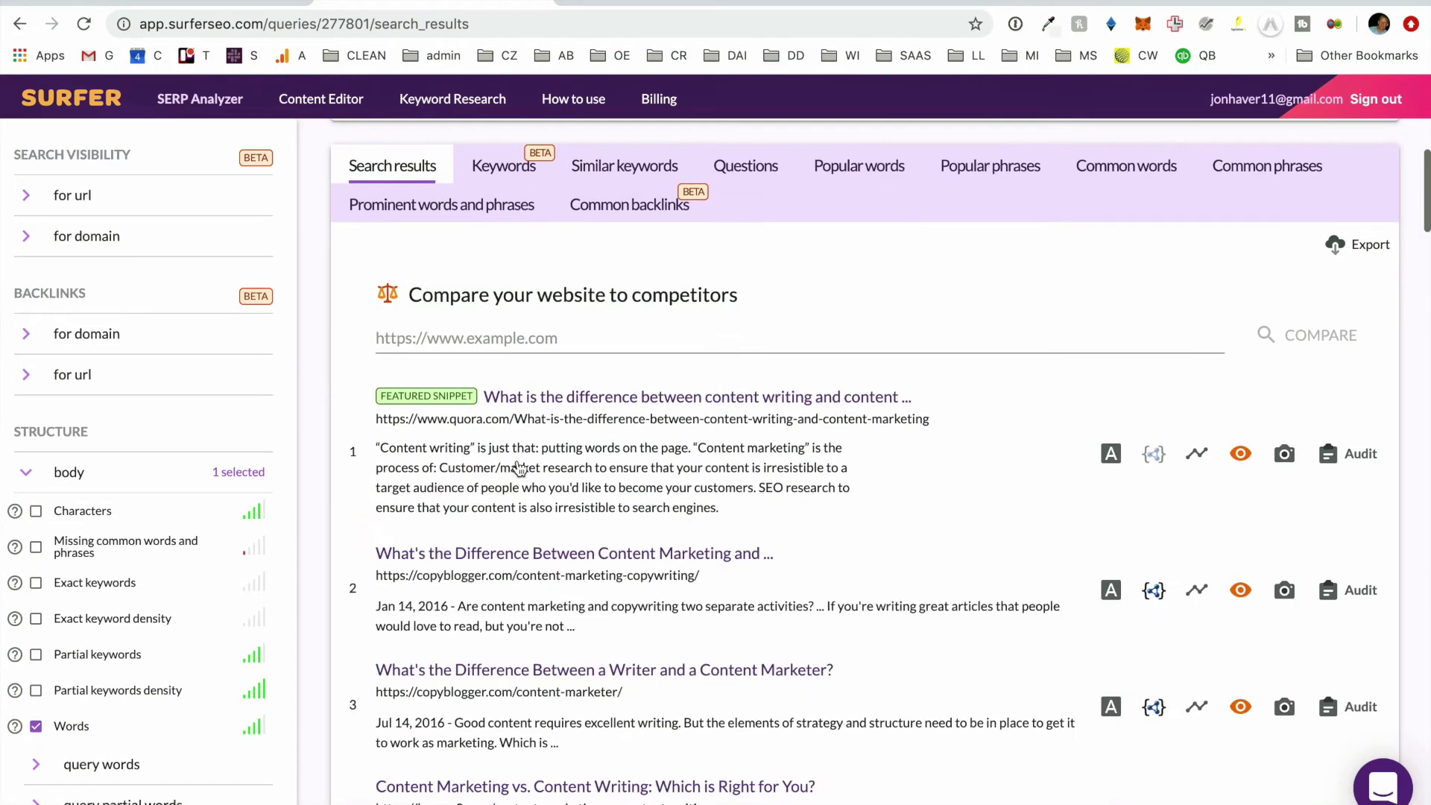
{"action": "scroll", "coordinate": [519, 468], "scroll_direction": "down", "scroll_amount": 1}
{"action": "scroll", "coordinate": [519, 468], "scroll_direction": "up", "scroll_amount": 1}
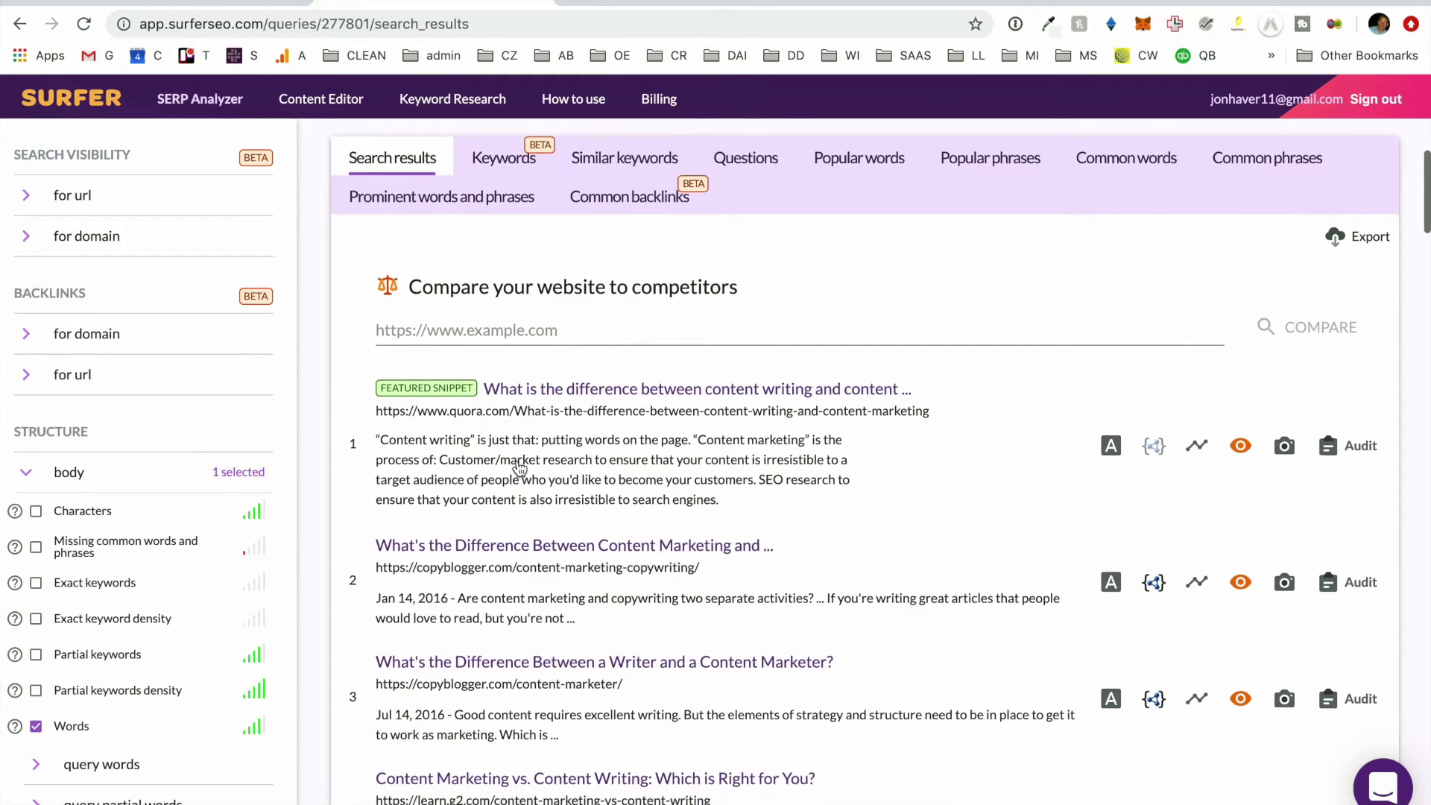
{"action": "scroll", "coordinate": [520, 467], "scroll_direction": "down", "scroll_amount": 3}
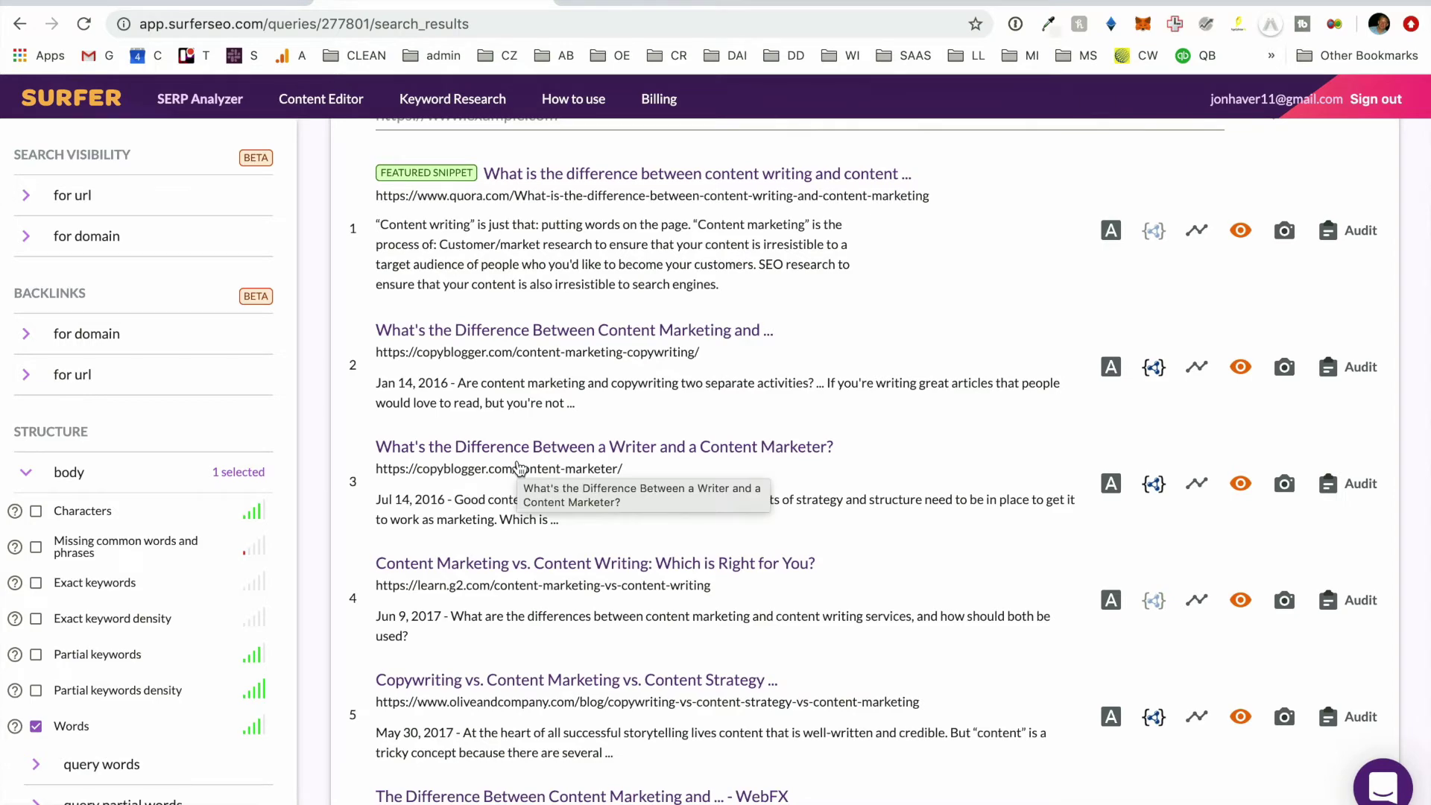
{"action": "scroll", "coordinate": [520, 467], "scroll_direction": "down", "scroll_amount": 4}
{"action": "scroll", "coordinate": [518, 460], "scroll_direction": "down", "scroll_amount": 1}
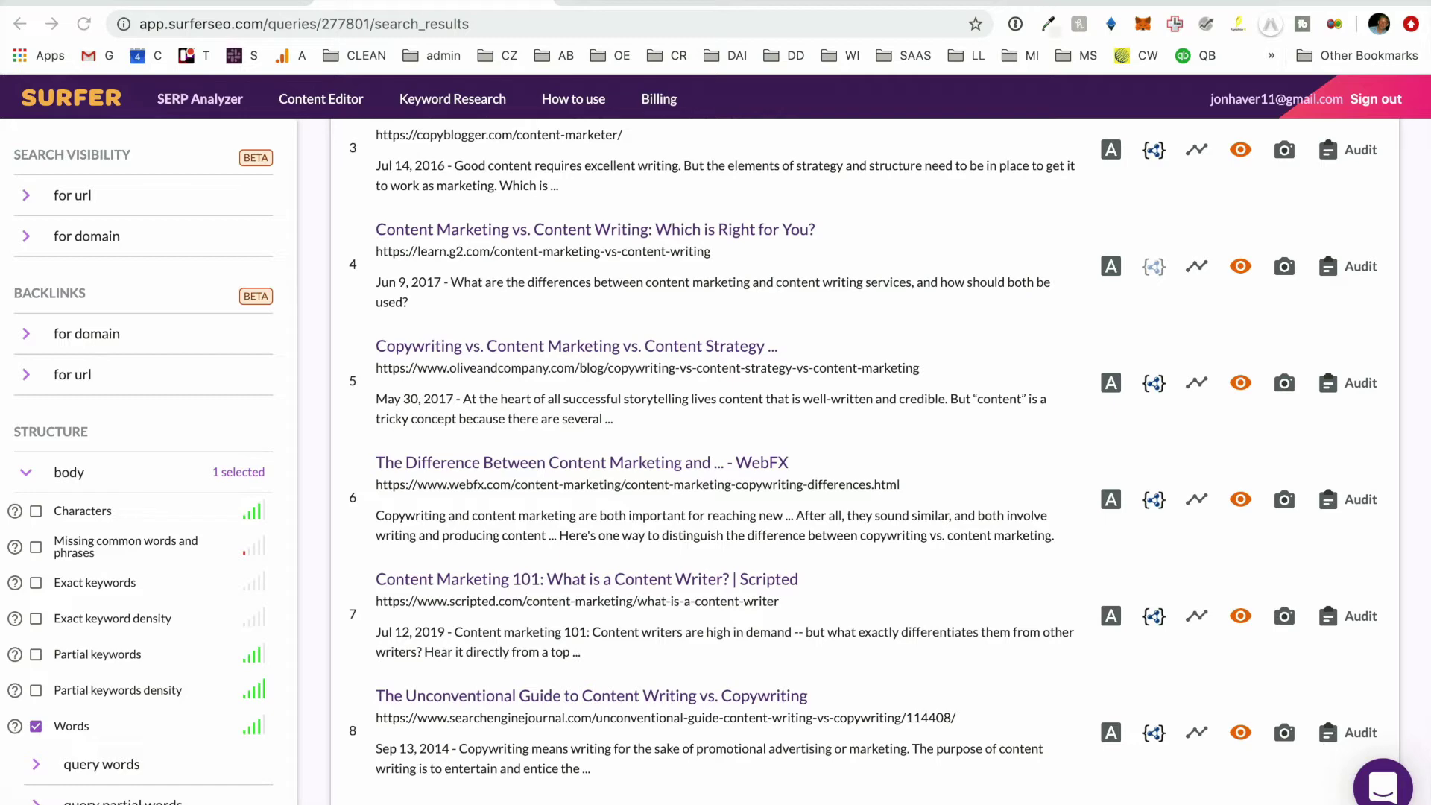
{"action": "scroll", "coordinate": [946, 556], "scroll_direction": "down", "scroll_amount": 8}
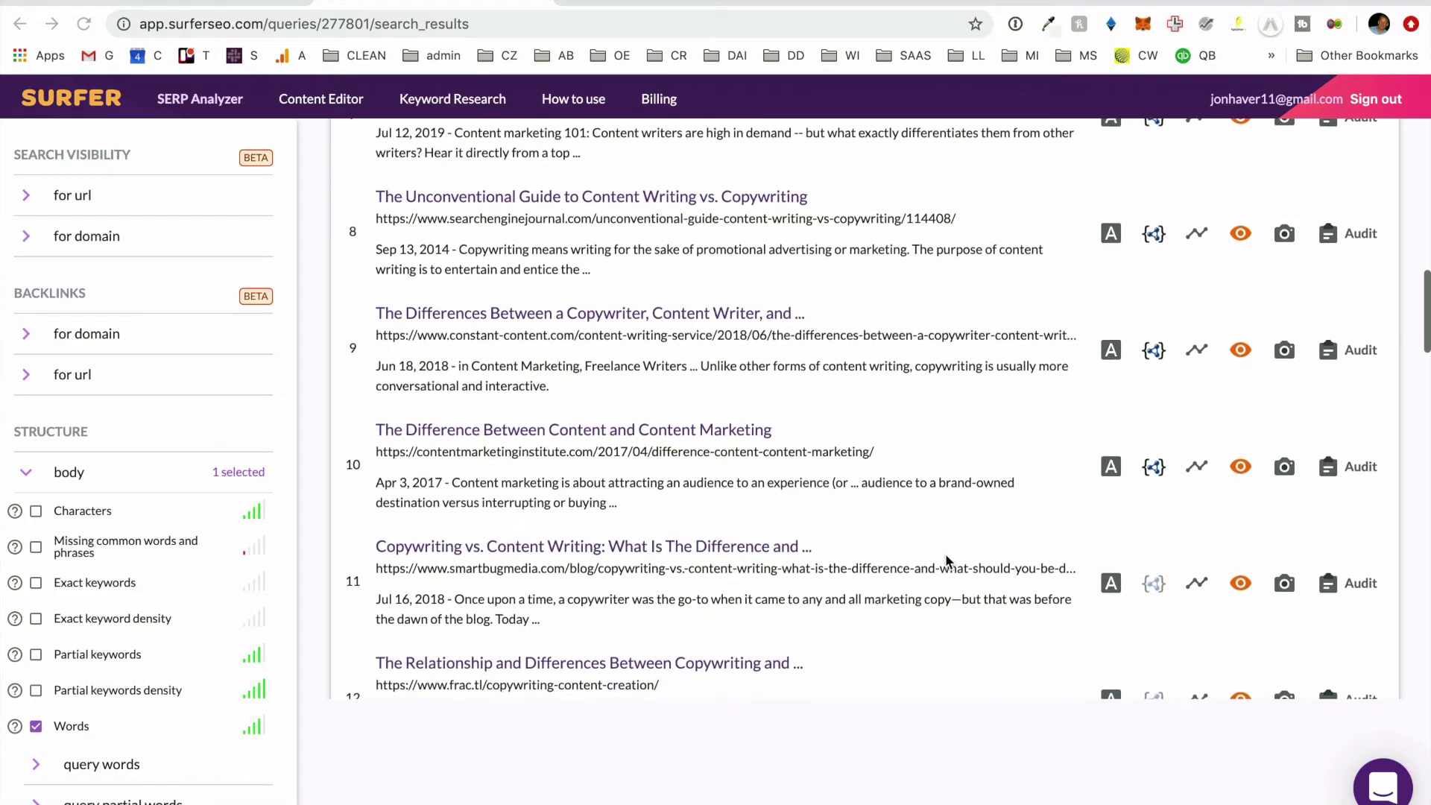
{"action": "scroll", "coordinate": [946, 560], "scroll_direction": "down", "scroll_amount": 6}
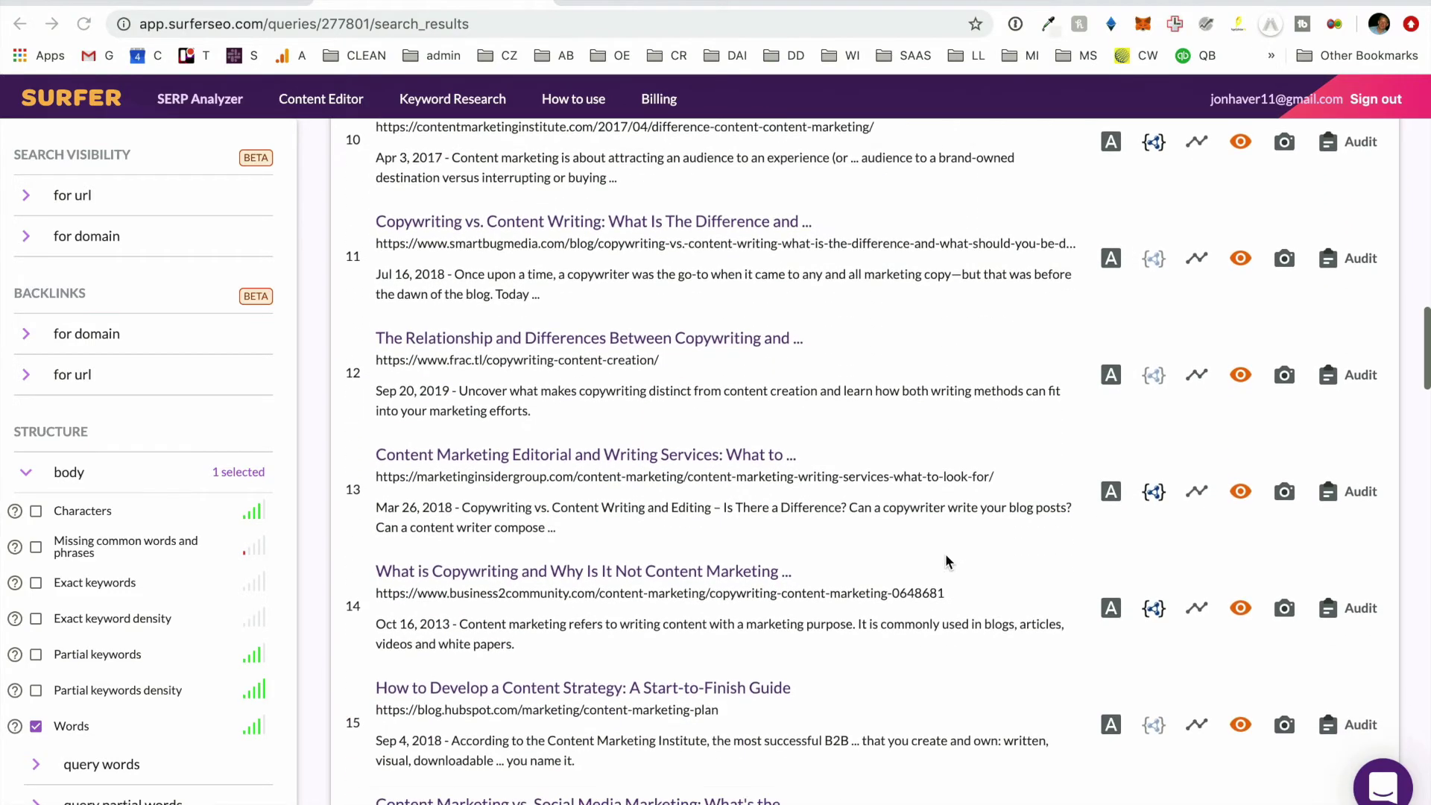
{"action": "scroll", "coordinate": [947, 561], "scroll_direction": "down", "scroll_amount": 3}
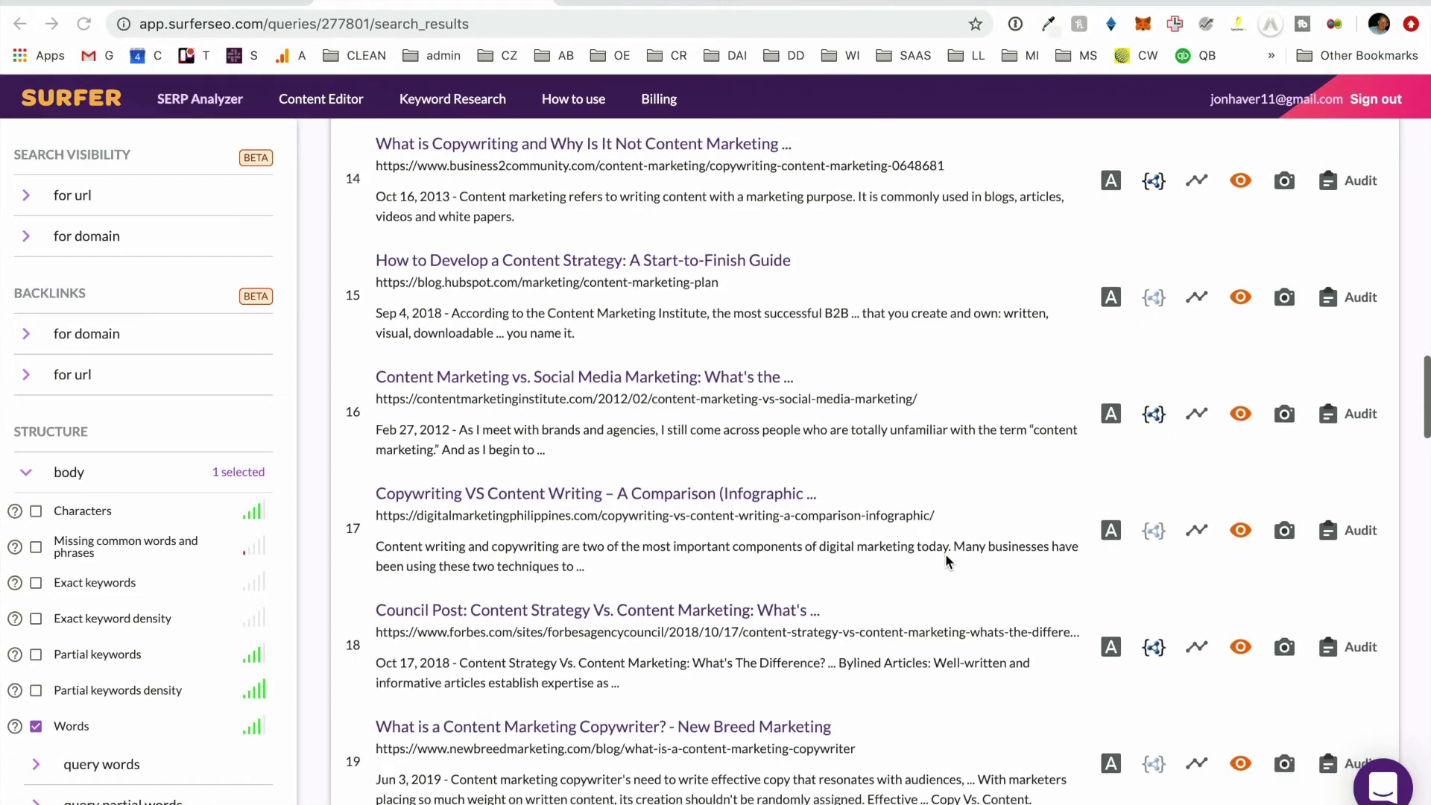
{"action": "scroll", "coordinate": [946, 561], "scroll_direction": "down", "scroll_amount": 4}
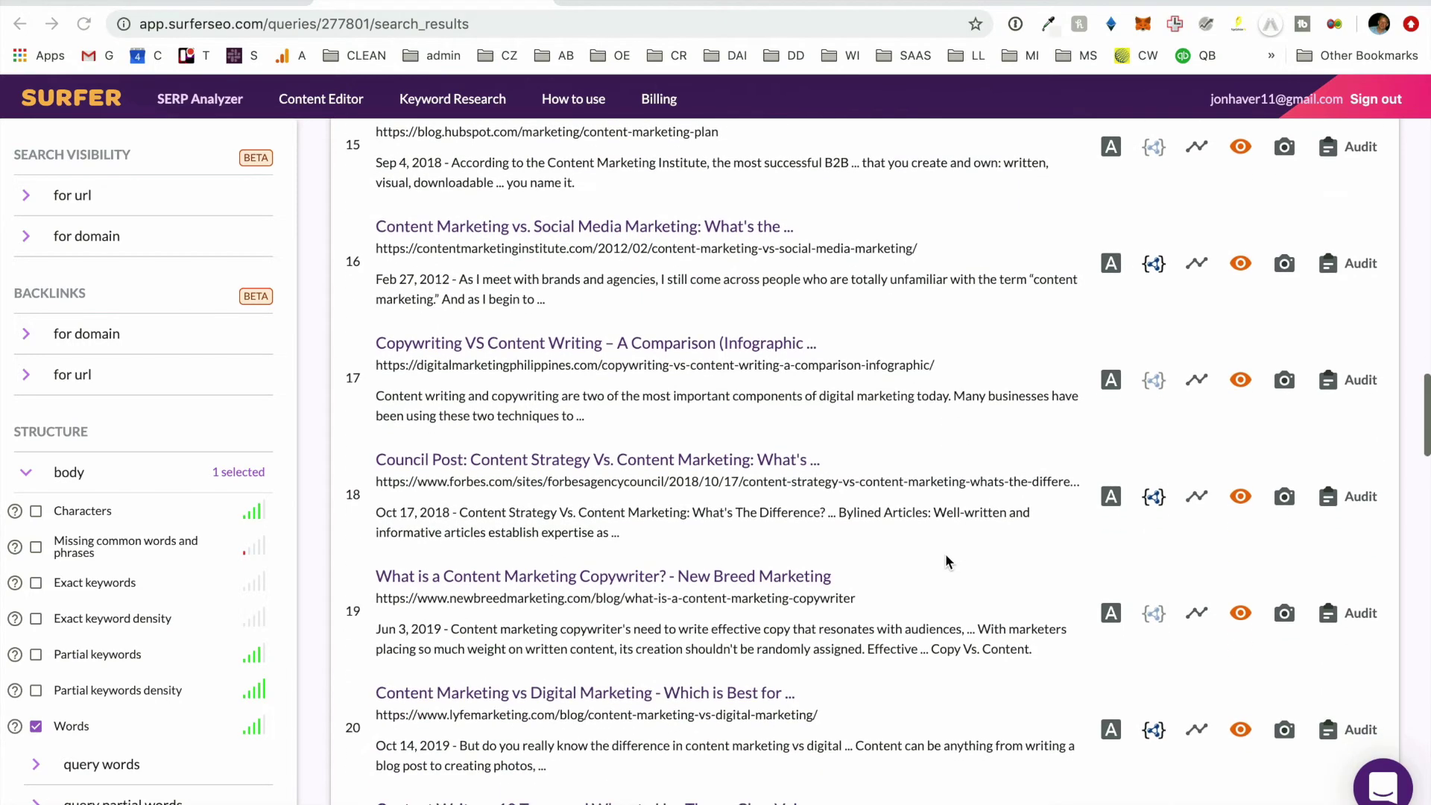
{"action": "scroll", "coordinate": [946, 560], "scroll_direction": "down", "scroll_amount": 5}
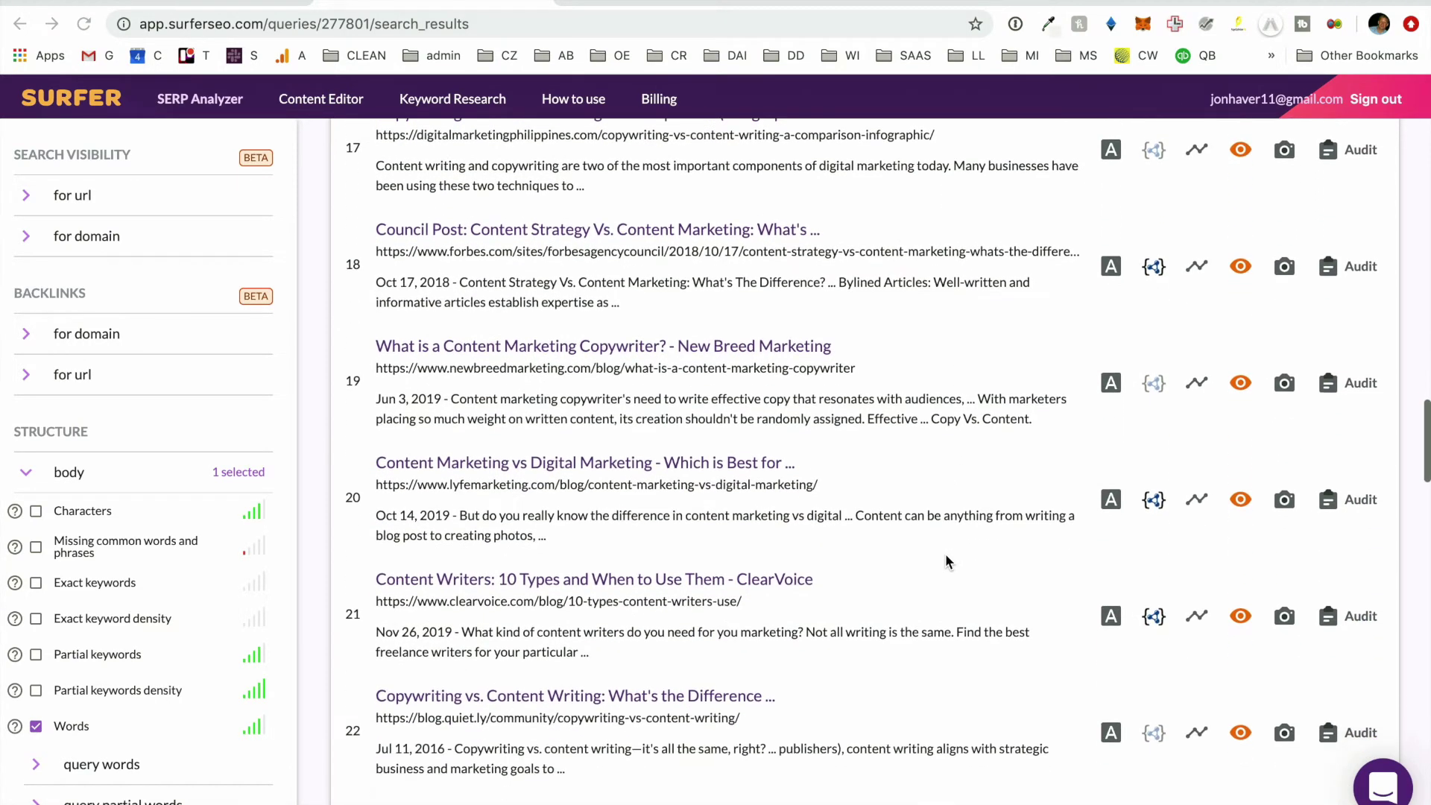
{"action": "scroll", "coordinate": [947, 560], "scroll_direction": "down", "scroll_amount": 2}
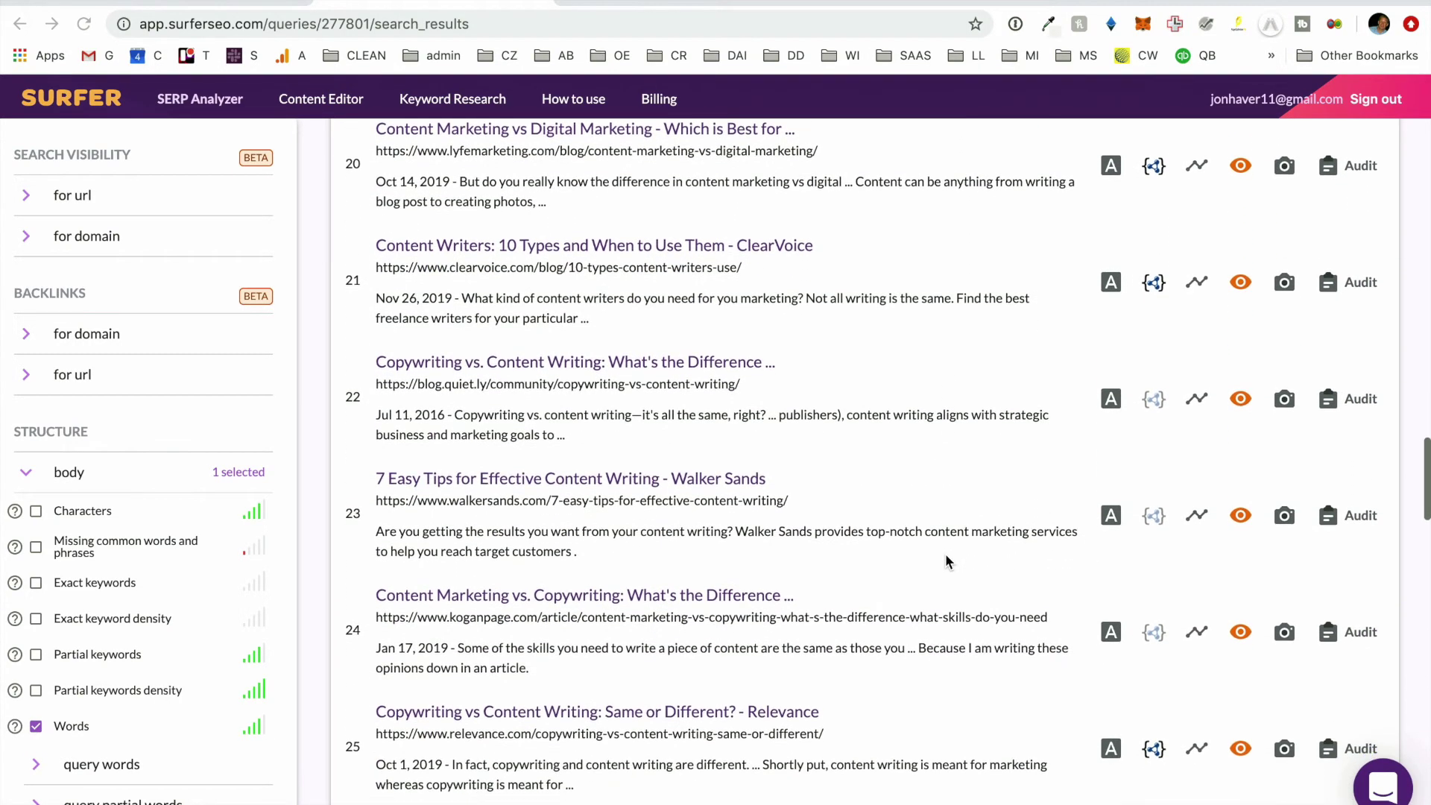
{"action": "scroll", "coordinate": [947, 561], "scroll_direction": "up", "scroll_amount": 15}
{"action": "scroll", "coordinate": [945, 560], "scroll_direction": "up", "scroll_amount": 5}
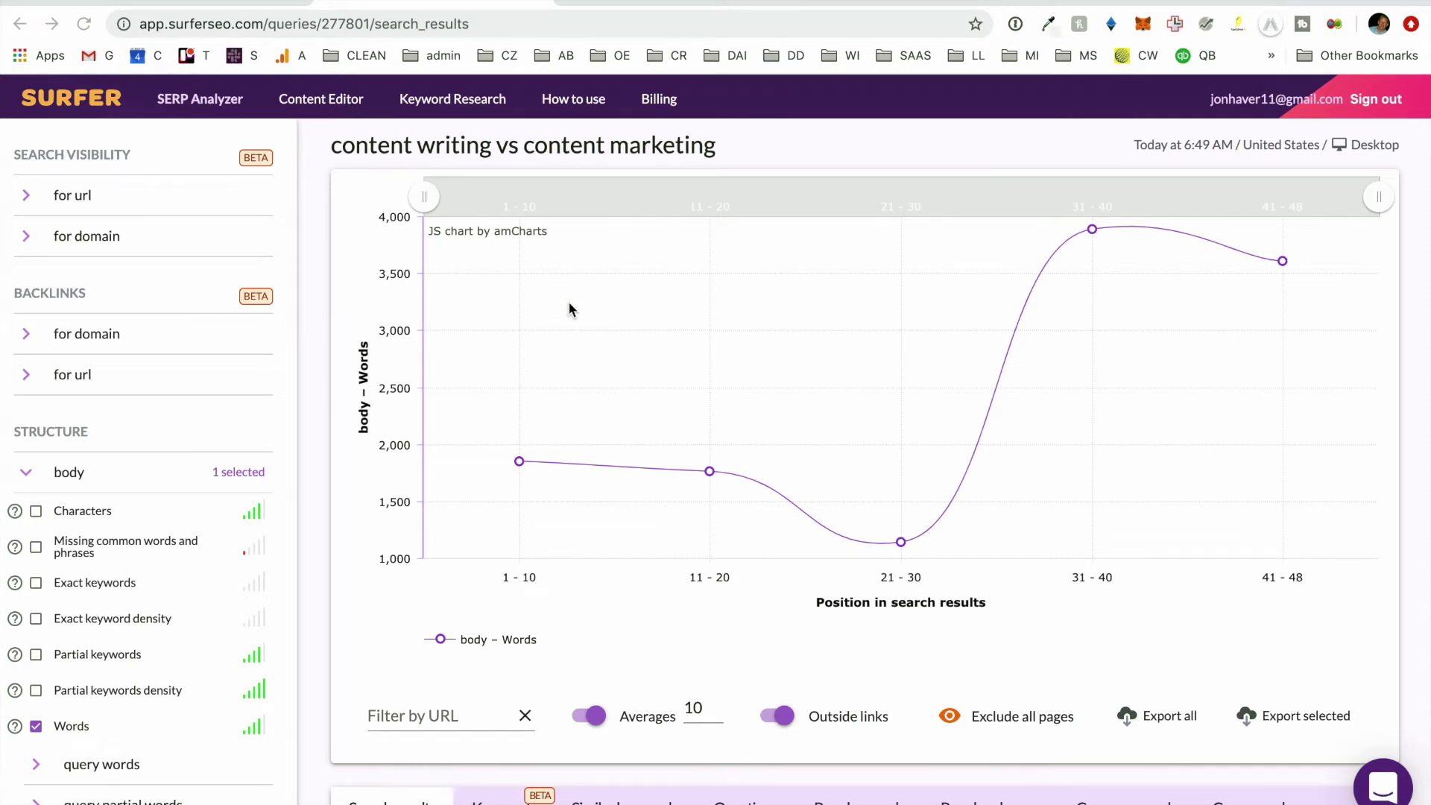
{"action": "left_click", "coordinate": [647, 3]}
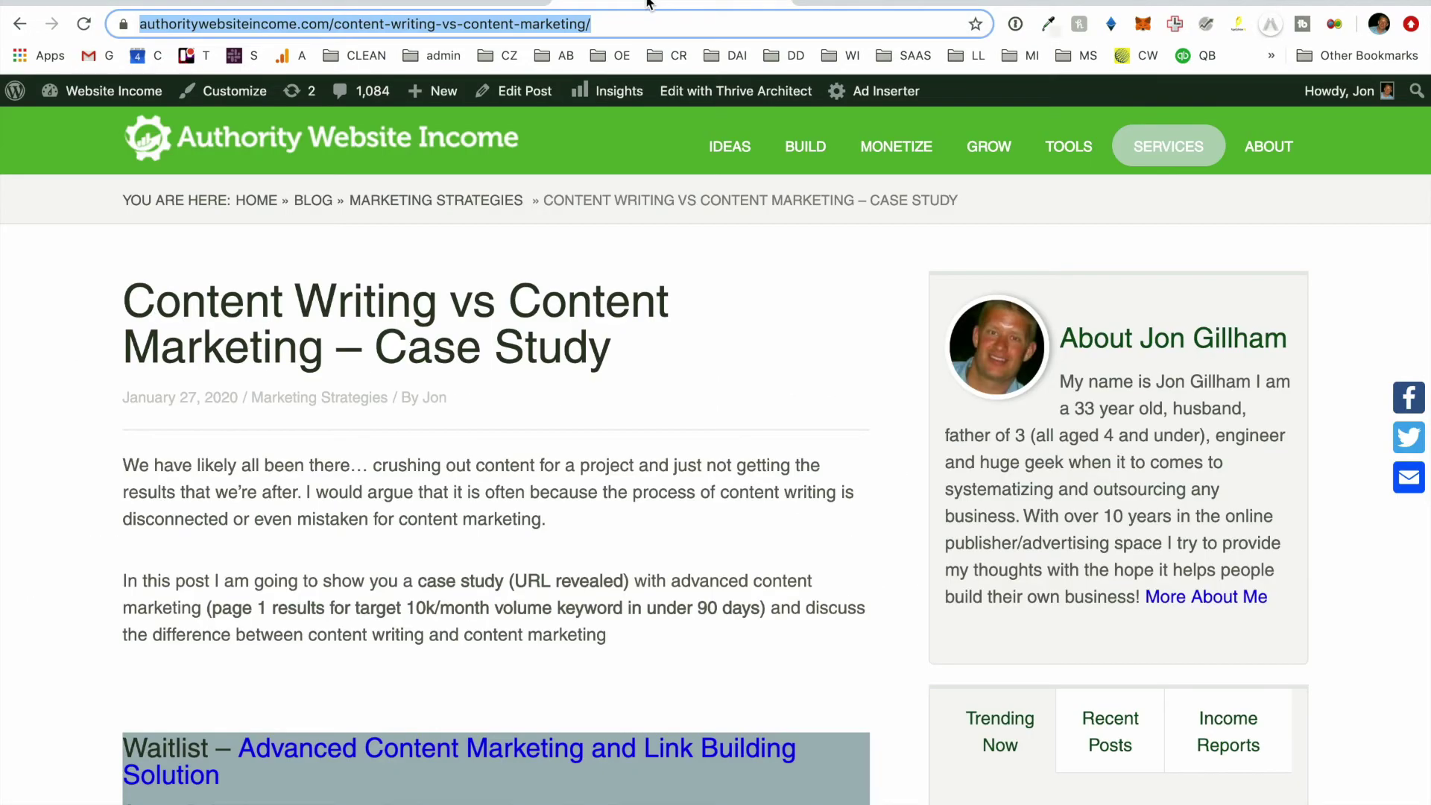
Find the authoritywebsiteincome.com case-study result at position 44 by searching 'auth', and audit it
{"action": "left_click", "coordinate": [483, 2]}
{"action": "scroll", "coordinate": [685, 492], "scroll_direction": "down", "scroll_amount": 10}
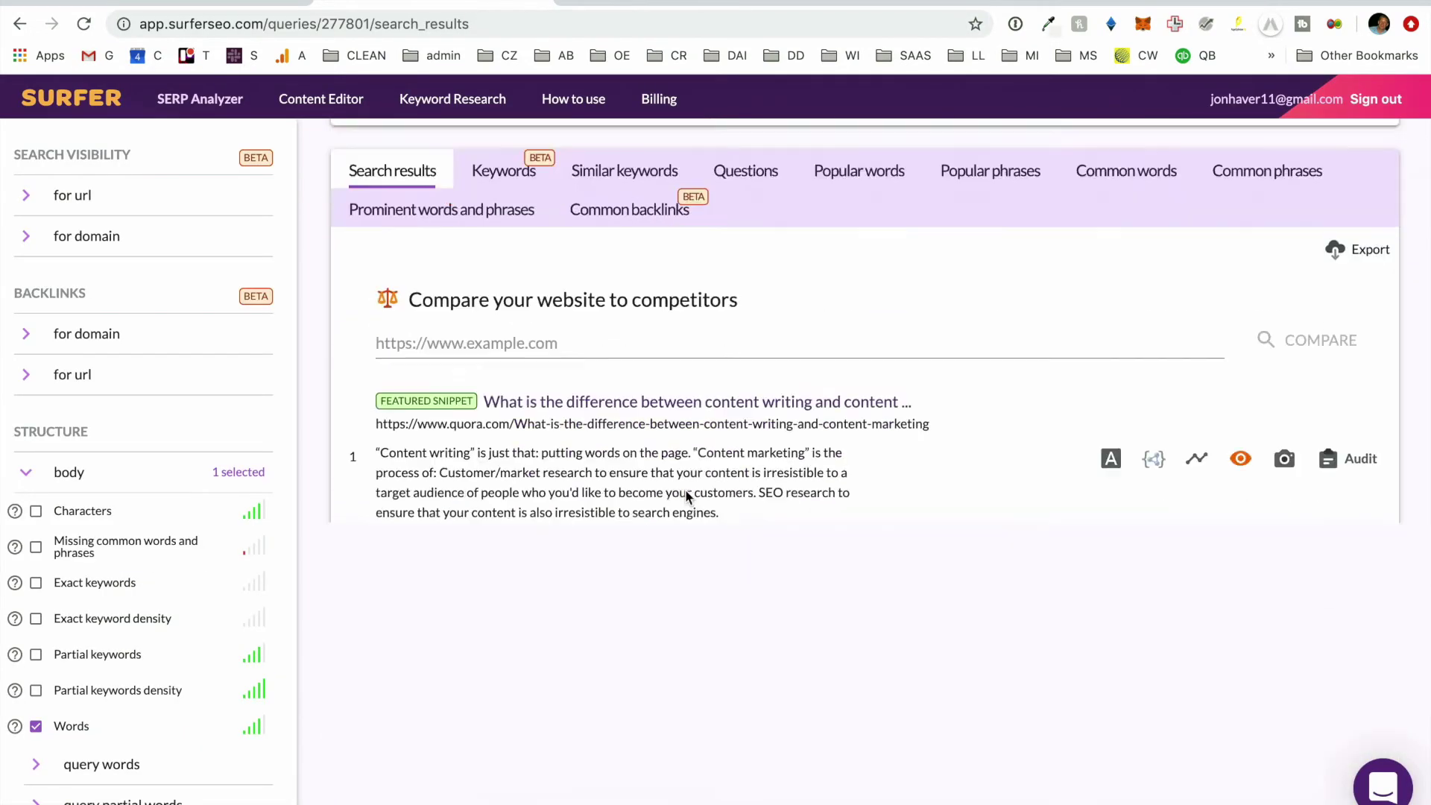
{"action": "scroll", "coordinate": [688, 498], "scroll_direction": "down", "scroll_amount": 8}
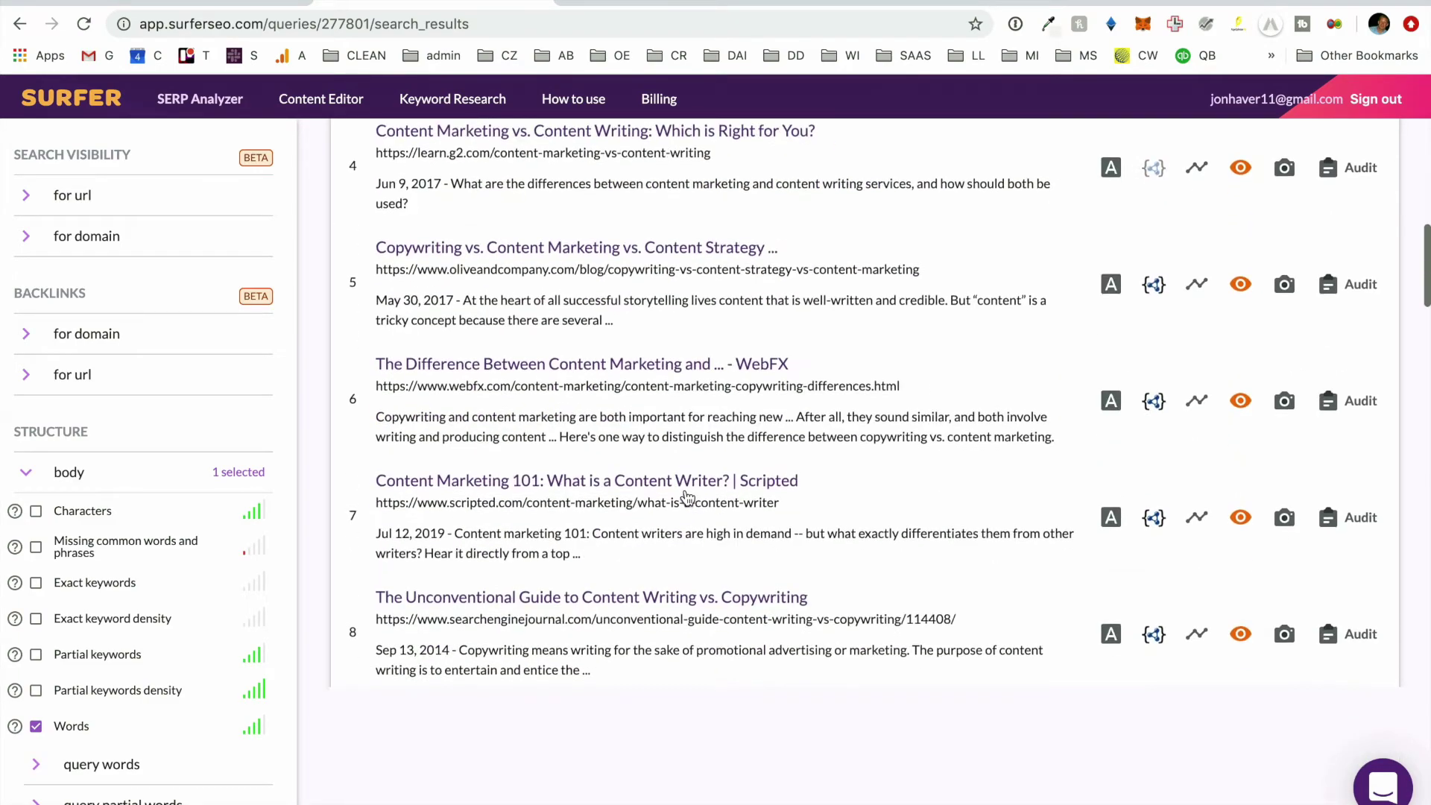
{"action": "scroll", "coordinate": [687, 498], "scroll_direction": "down", "scroll_amount": 10}
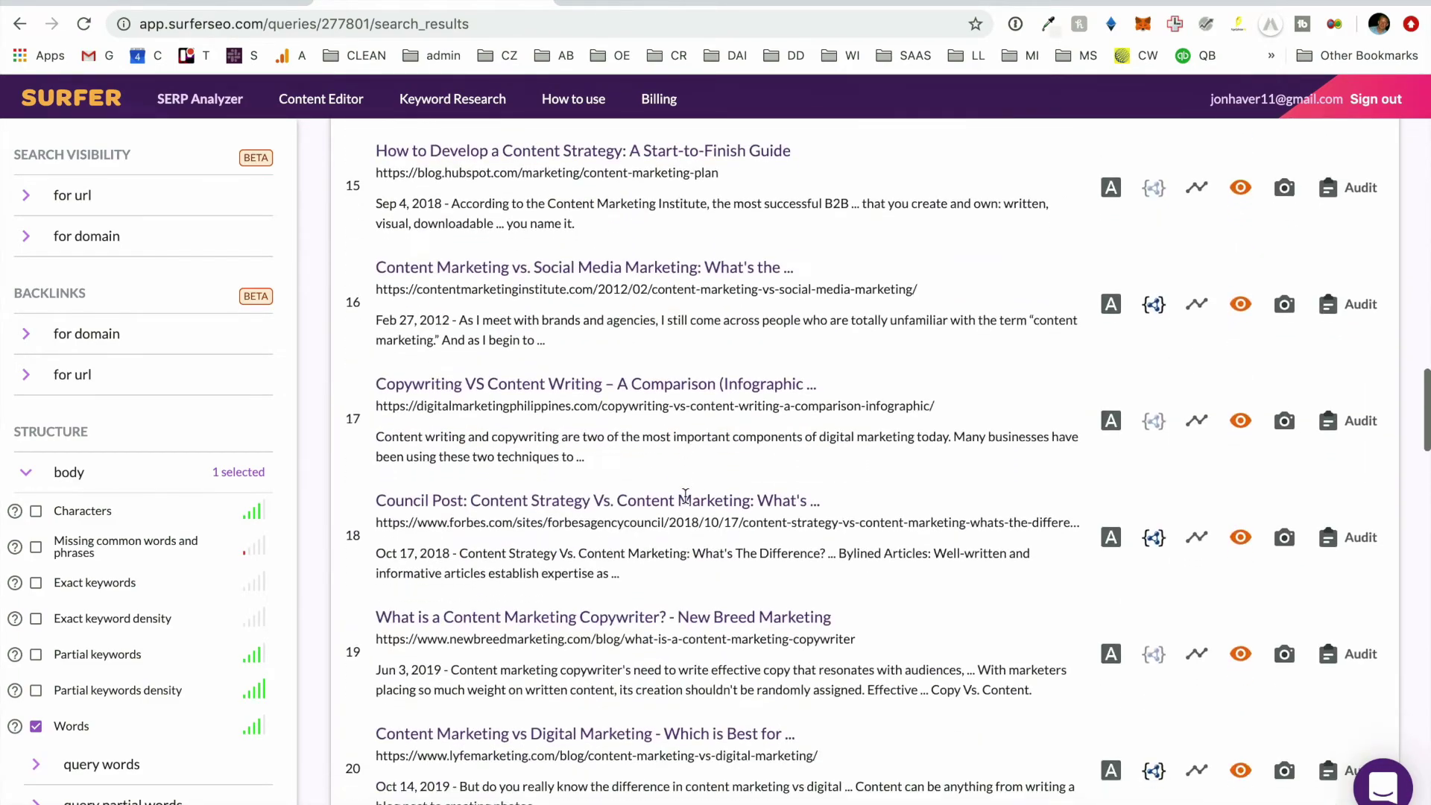
{"action": "scroll", "coordinate": [686, 495], "scroll_direction": "down", "scroll_amount": 12}
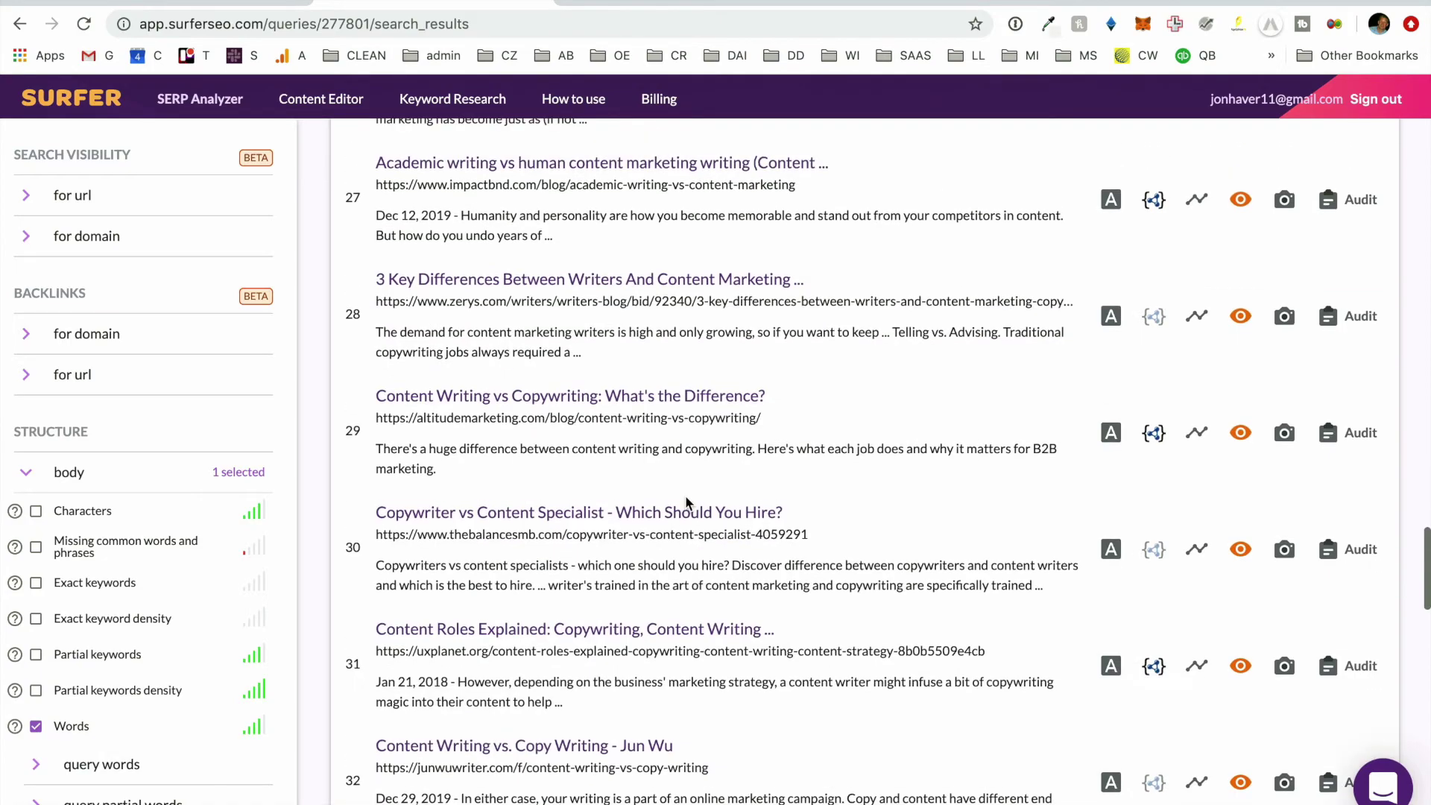
{"action": "scroll", "coordinate": [685, 503], "scroll_direction": "down", "scroll_amount": 8}
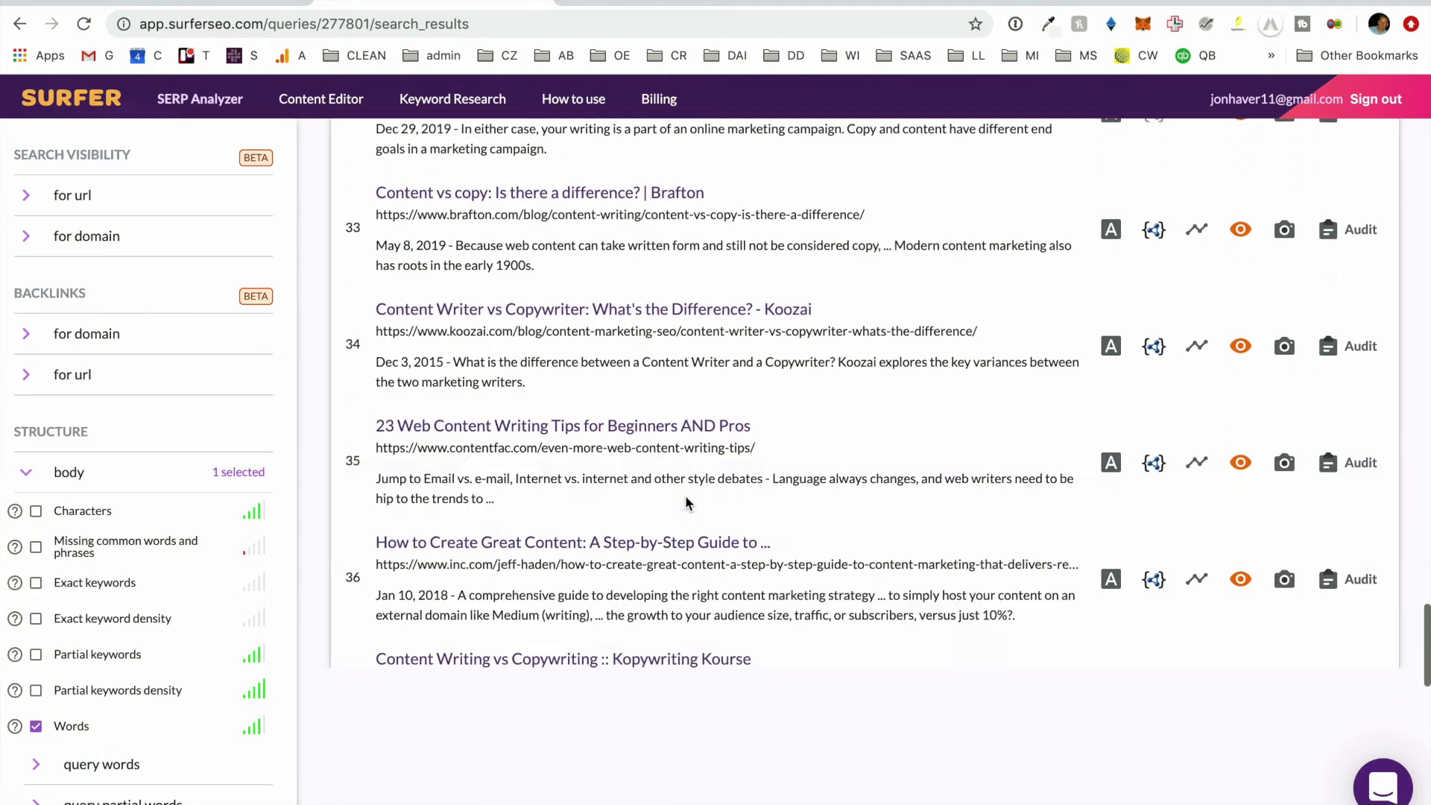
{"action": "key", "text": "ctrl+f"}
{"action": "type", "text": "auth"}
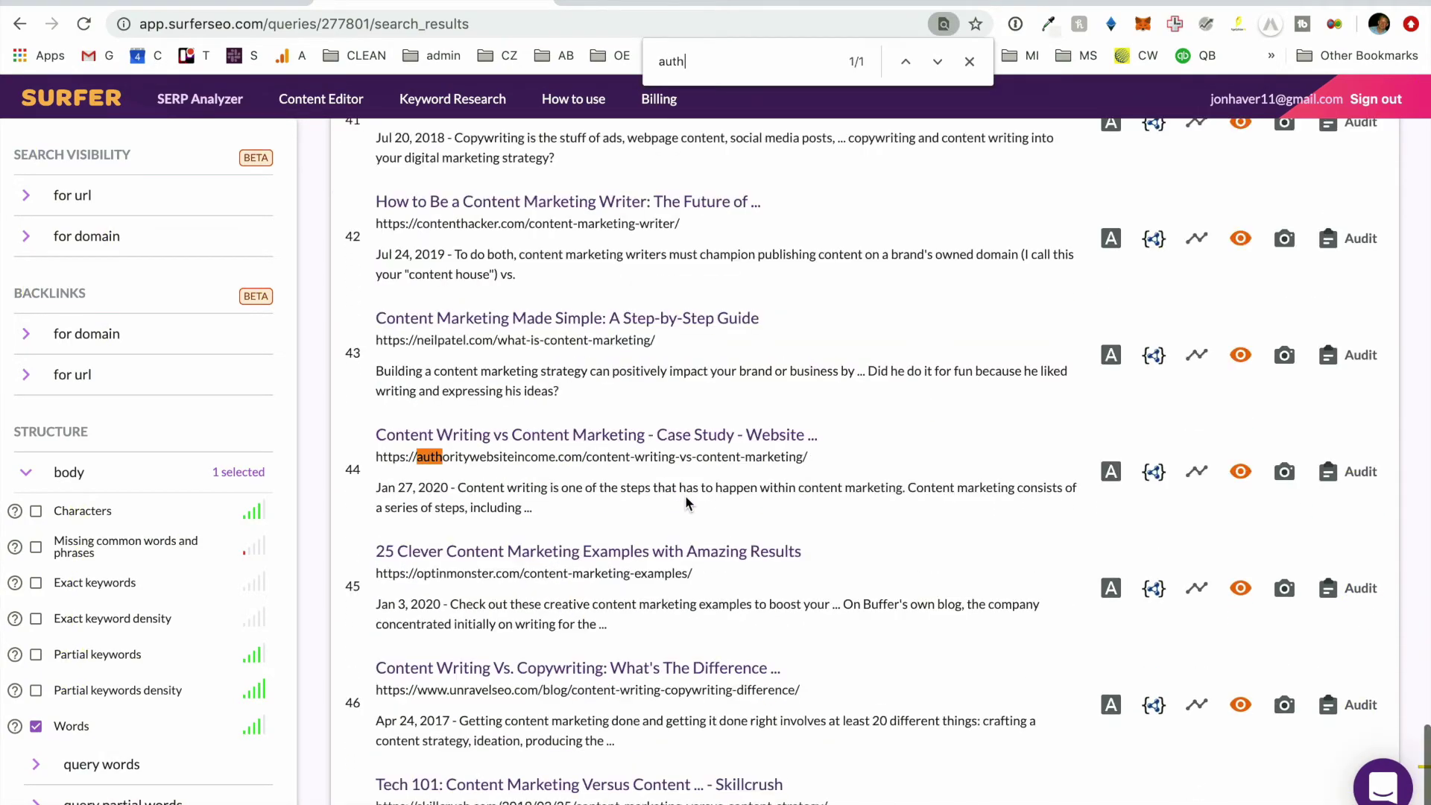
{"action": "left_click", "coordinate": [1357, 479]}
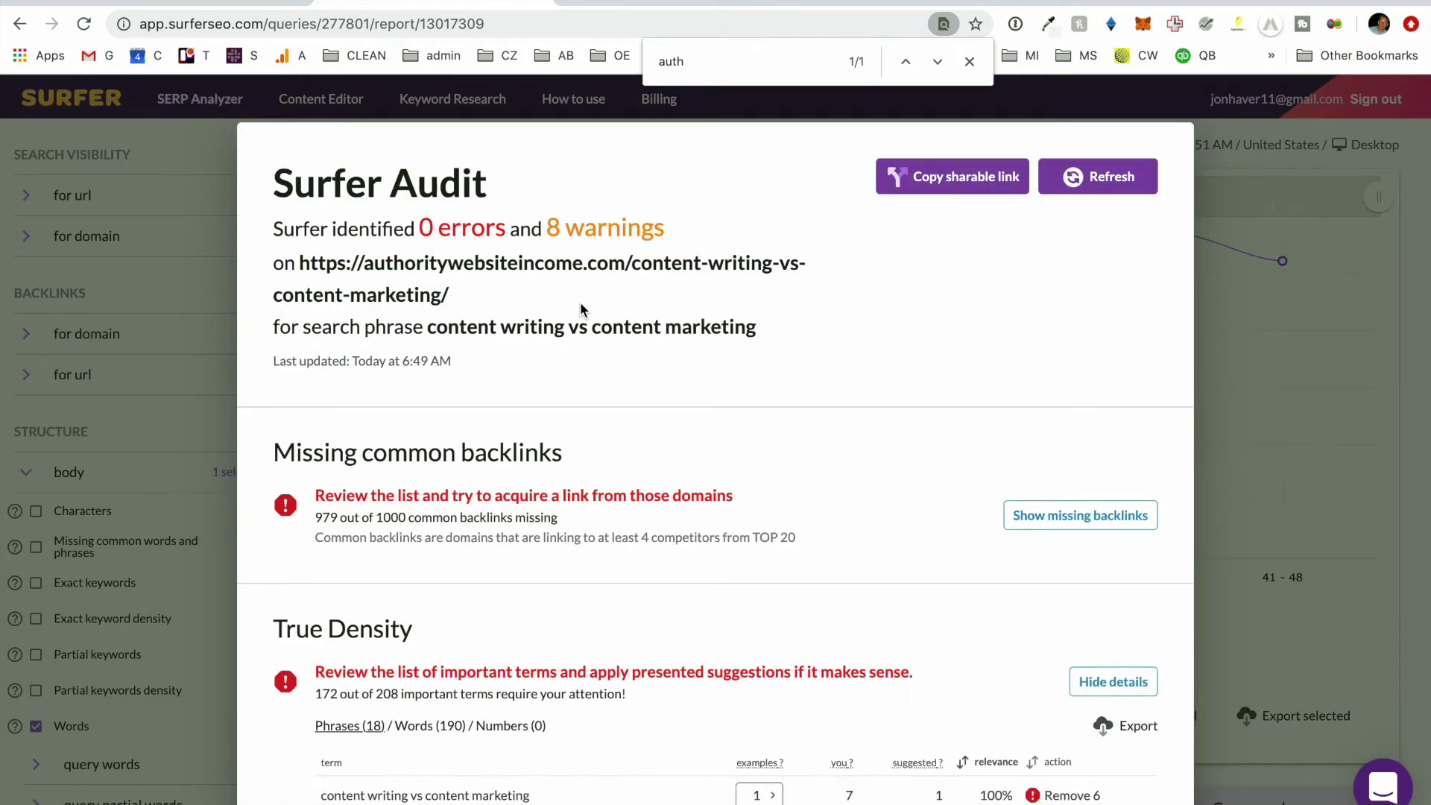
Scroll through the case-study audit's True Density, Words and keyword sections
{"action": "scroll", "coordinate": [510, 514], "scroll_direction": "down", "scroll_amount": 2}
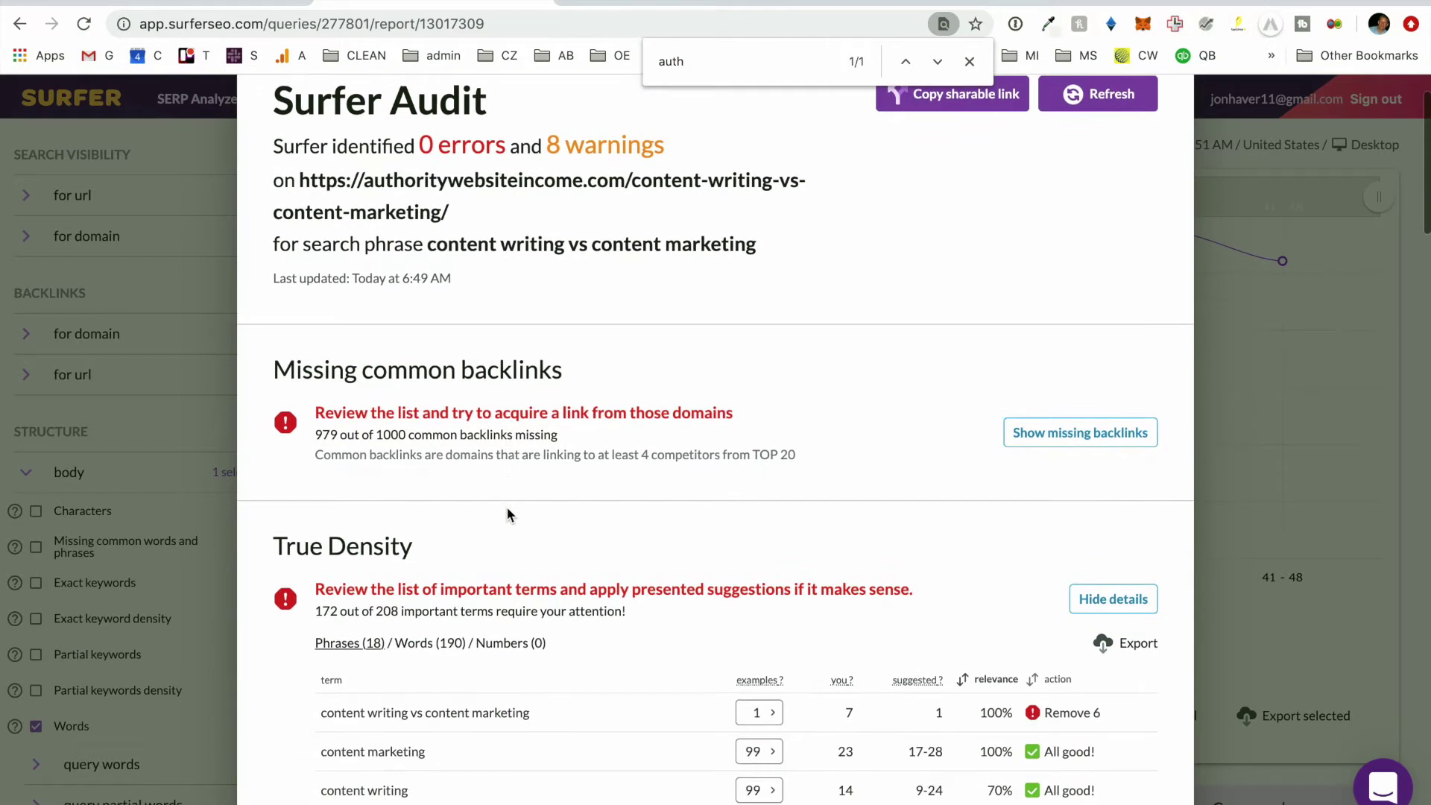
{"action": "scroll", "coordinate": [438, 444], "scroll_direction": "down", "scroll_amount": 4}
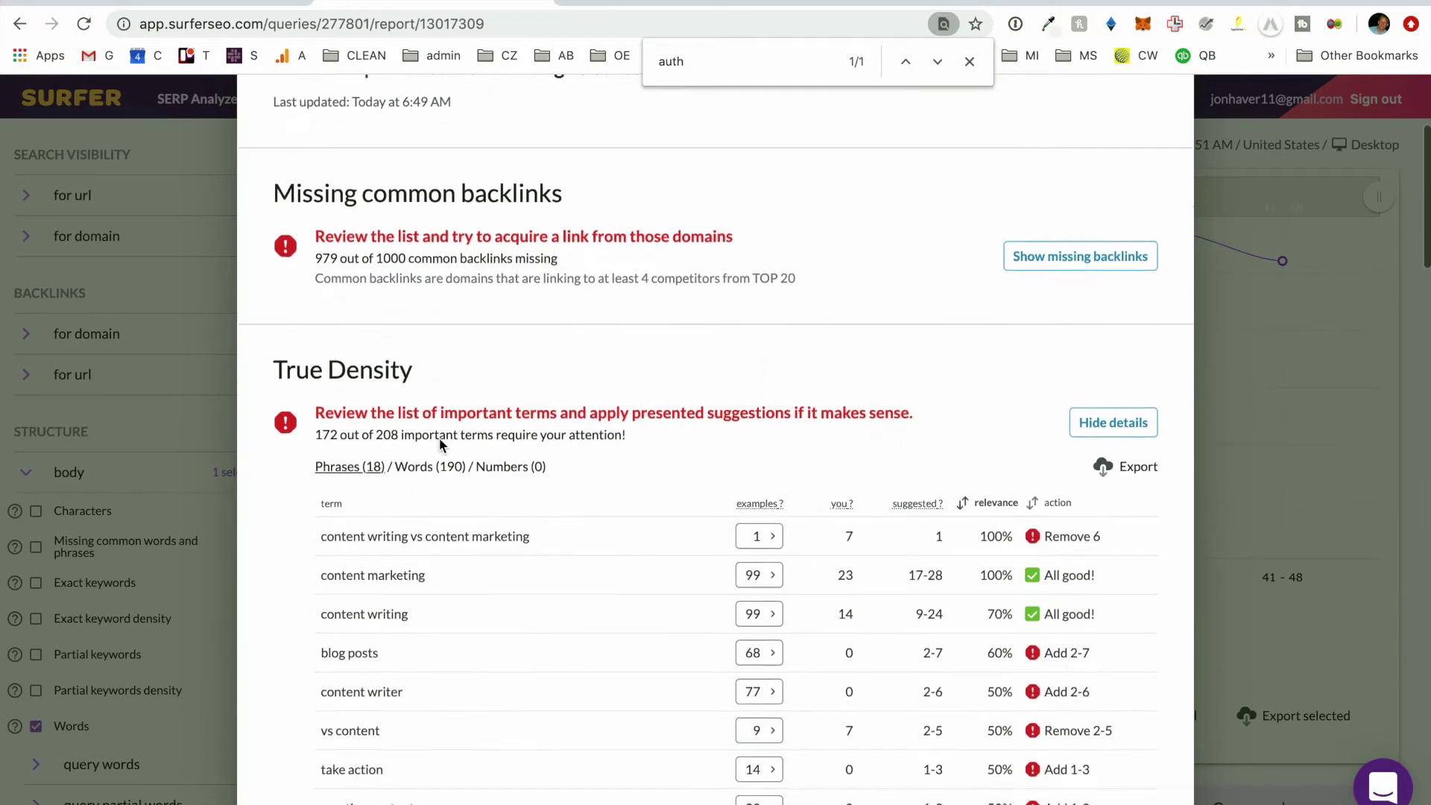
{"action": "scroll", "coordinate": [440, 437], "scroll_direction": "down", "scroll_amount": 2}
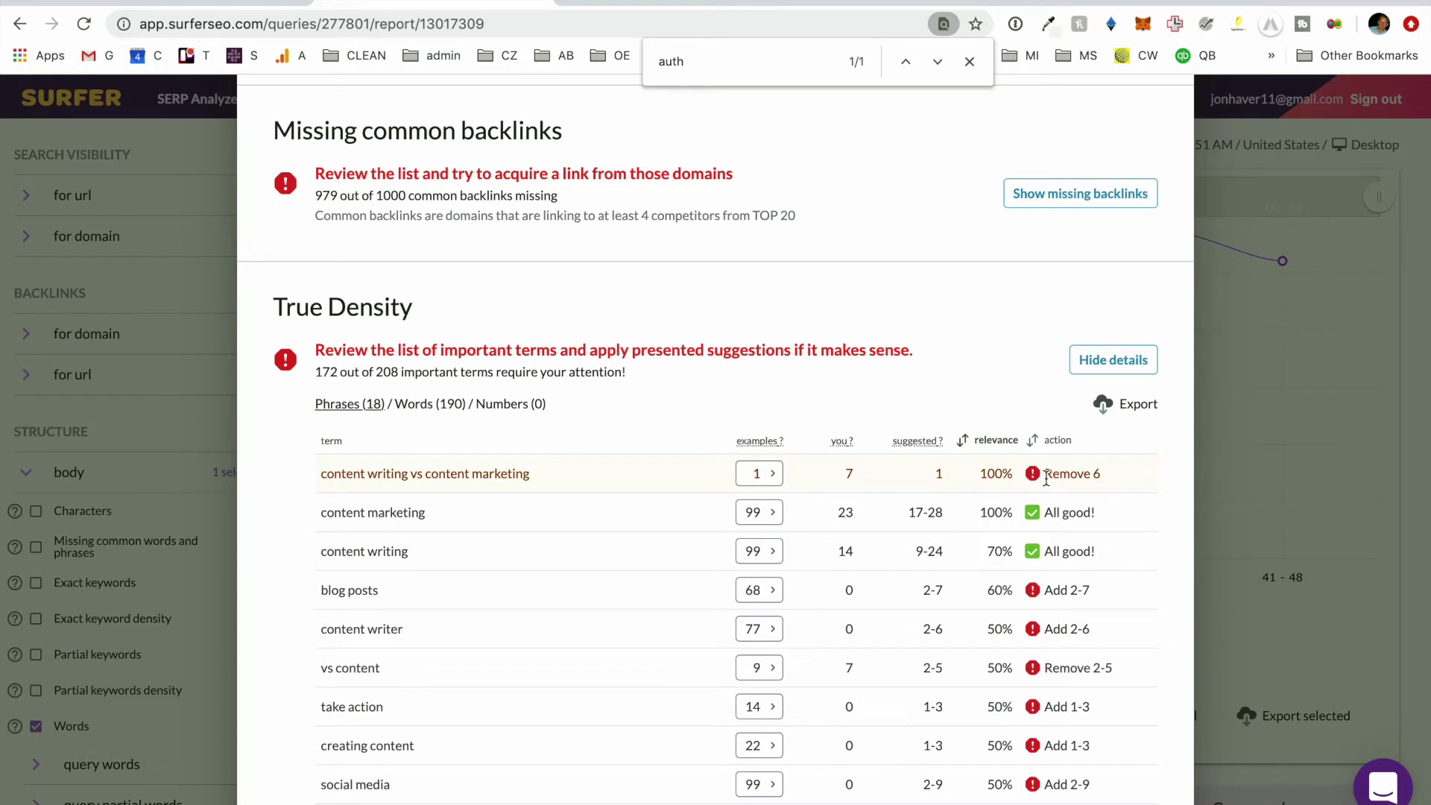
{"action": "scroll", "coordinate": [1045, 478], "scroll_direction": "down", "scroll_amount": 2}
{"action": "scroll", "coordinate": [1054, 474], "scroll_direction": "up", "scroll_amount": 2}
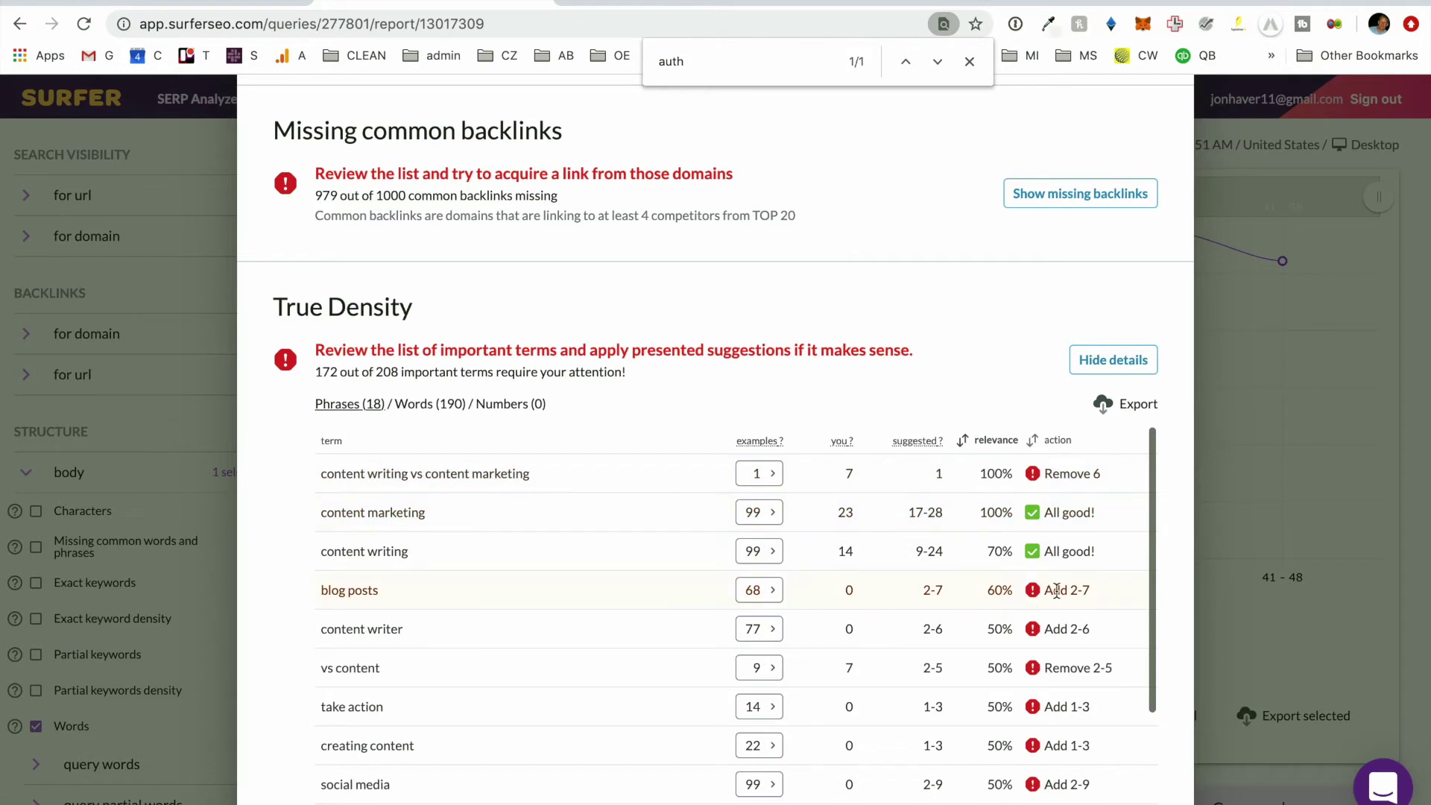
{"action": "scroll", "coordinate": [1057, 590], "scroll_direction": "down", "scroll_amount": 2}
{"action": "scroll", "coordinate": [1057, 590], "scroll_direction": "up", "scroll_amount": 1}
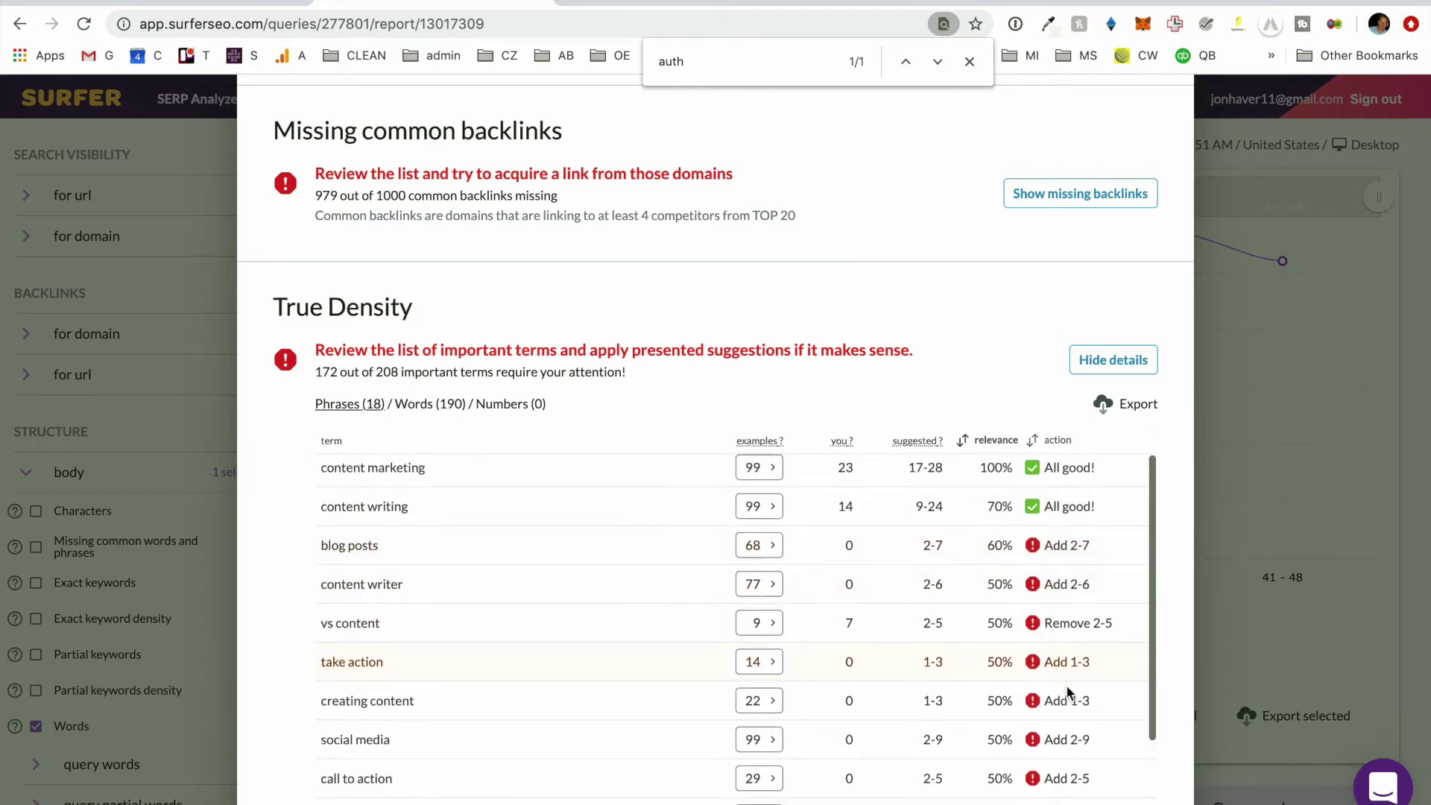
{"action": "scroll", "coordinate": [1067, 669], "scroll_direction": "down", "scroll_amount": 3}
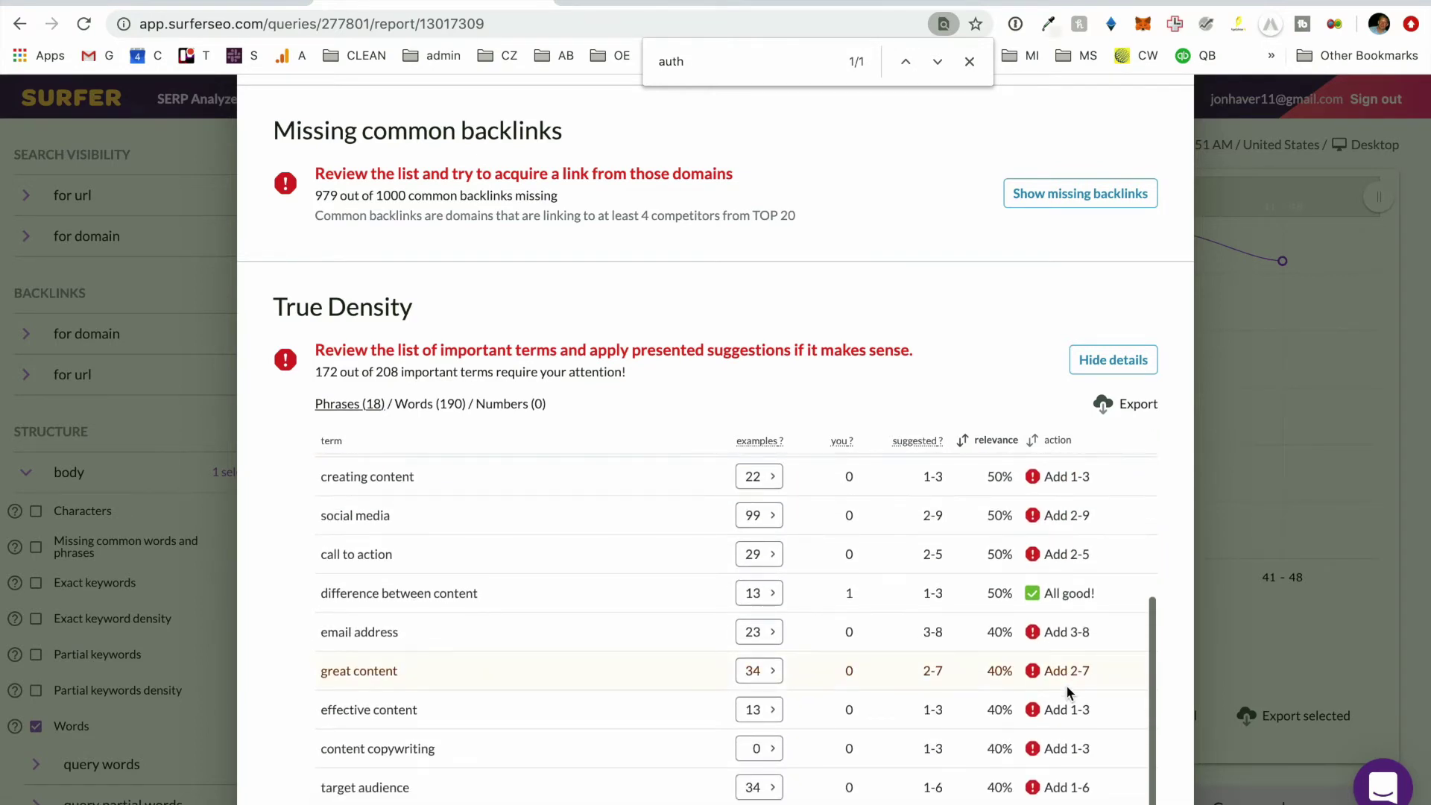
{"action": "scroll", "coordinate": [1067, 690], "scroll_direction": "up", "scroll_amount": 3}
{"action": "scroll", "coordinate": [1067, 690], "scroll_direction": "up", "scroll_amount": 1}
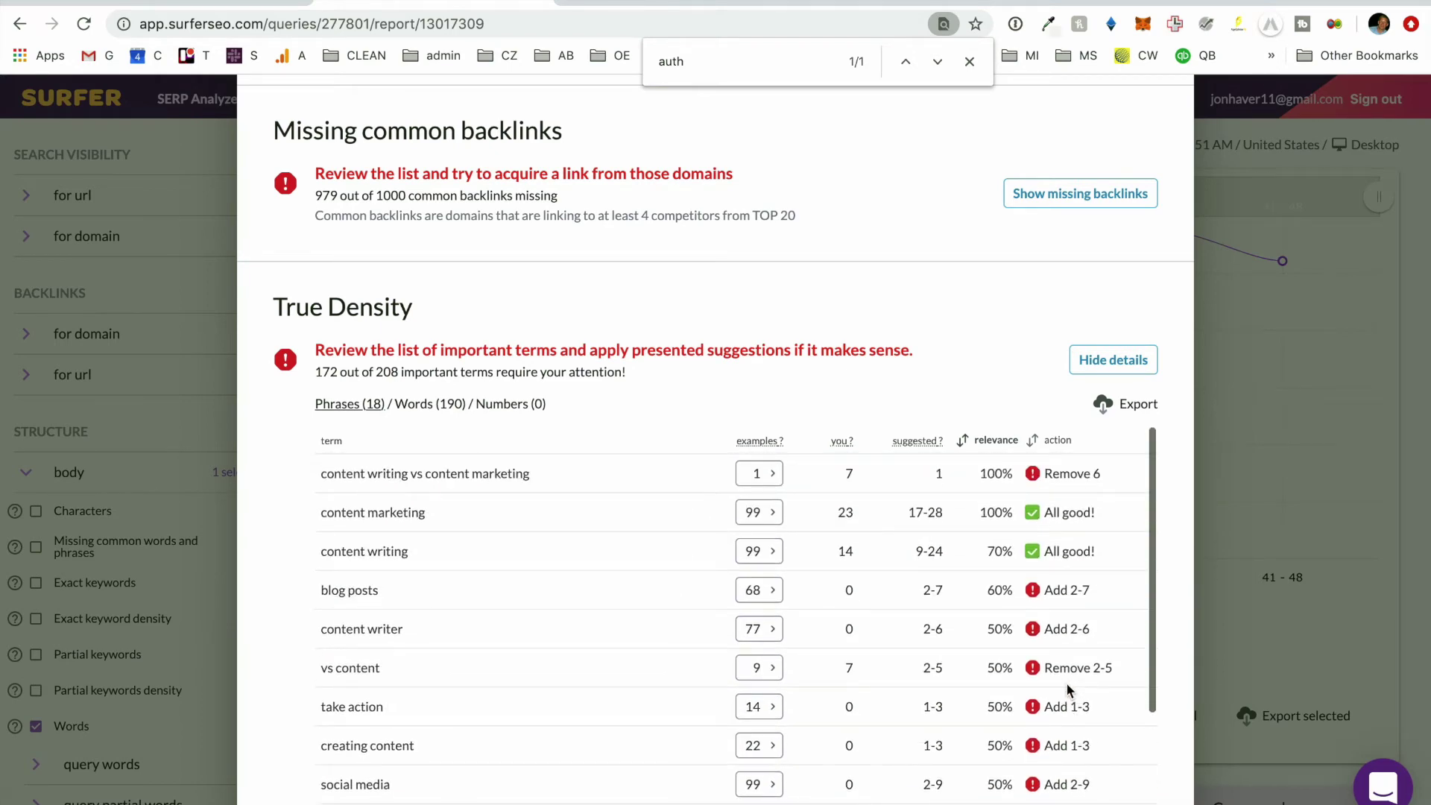
{"action": "scroll", "coordinate": [1065, 682], "scroll_direction": "up", "scroll_amount": 5}
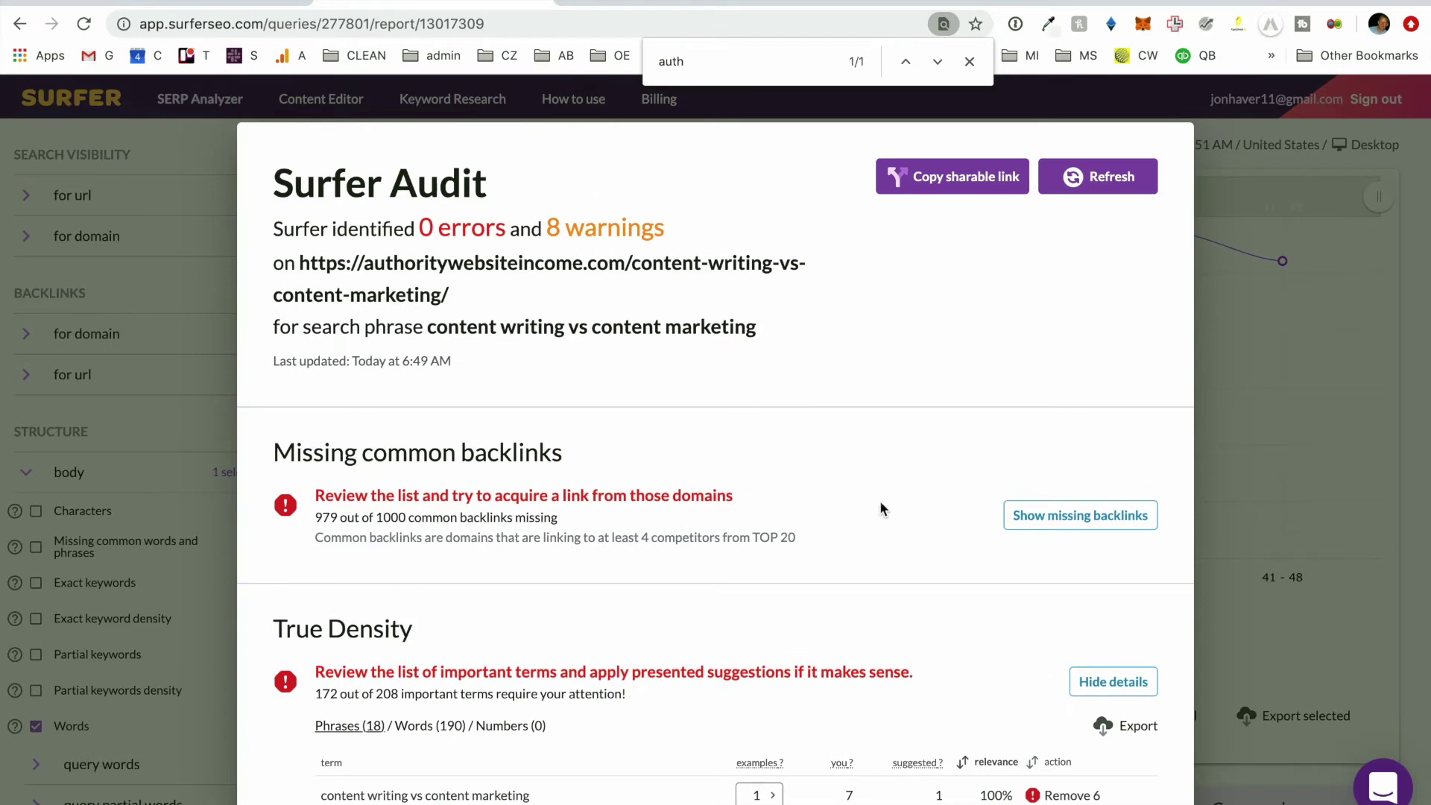
{"action": "scroll", "coordinate": [865, 489], "scroll_direction": "down", "scroll_amount": 10}
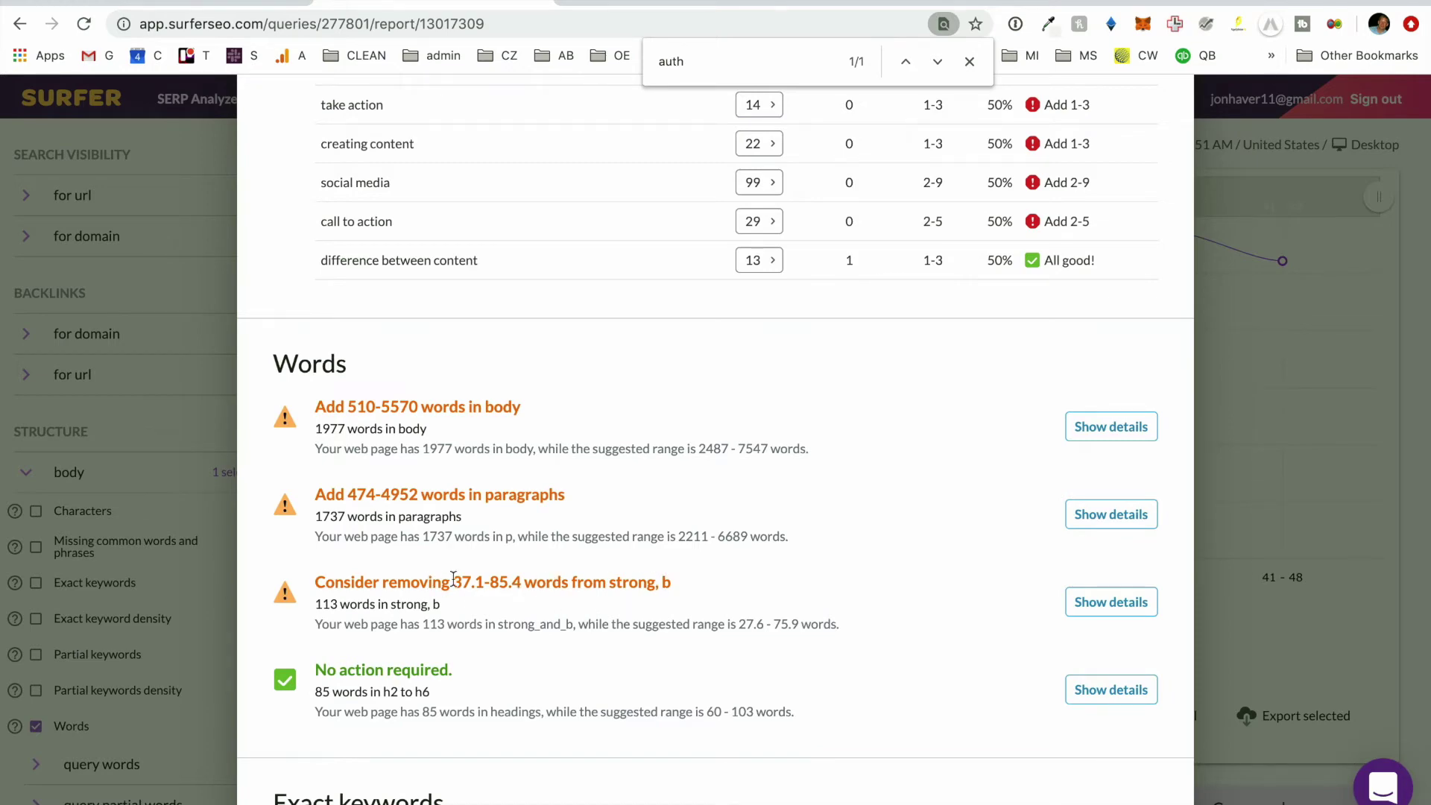
{"action": "scroll", "coordinate": [564, 584], "scroll_direction": "down", "scroll_amount": 8}
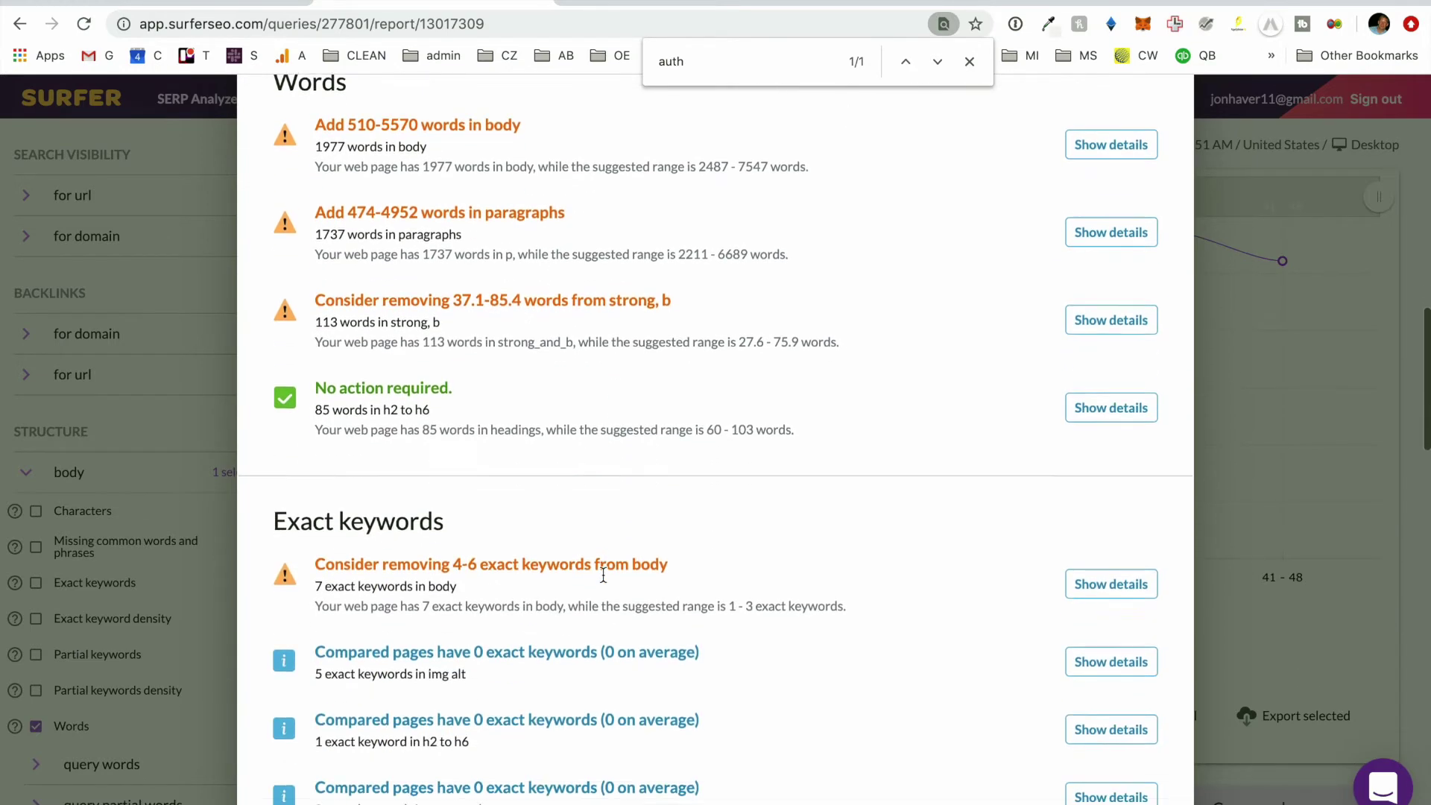
{"action": "scroll", "coordinate": [603, 575], "scroll_direction": "down", "scroll_amount": 9}
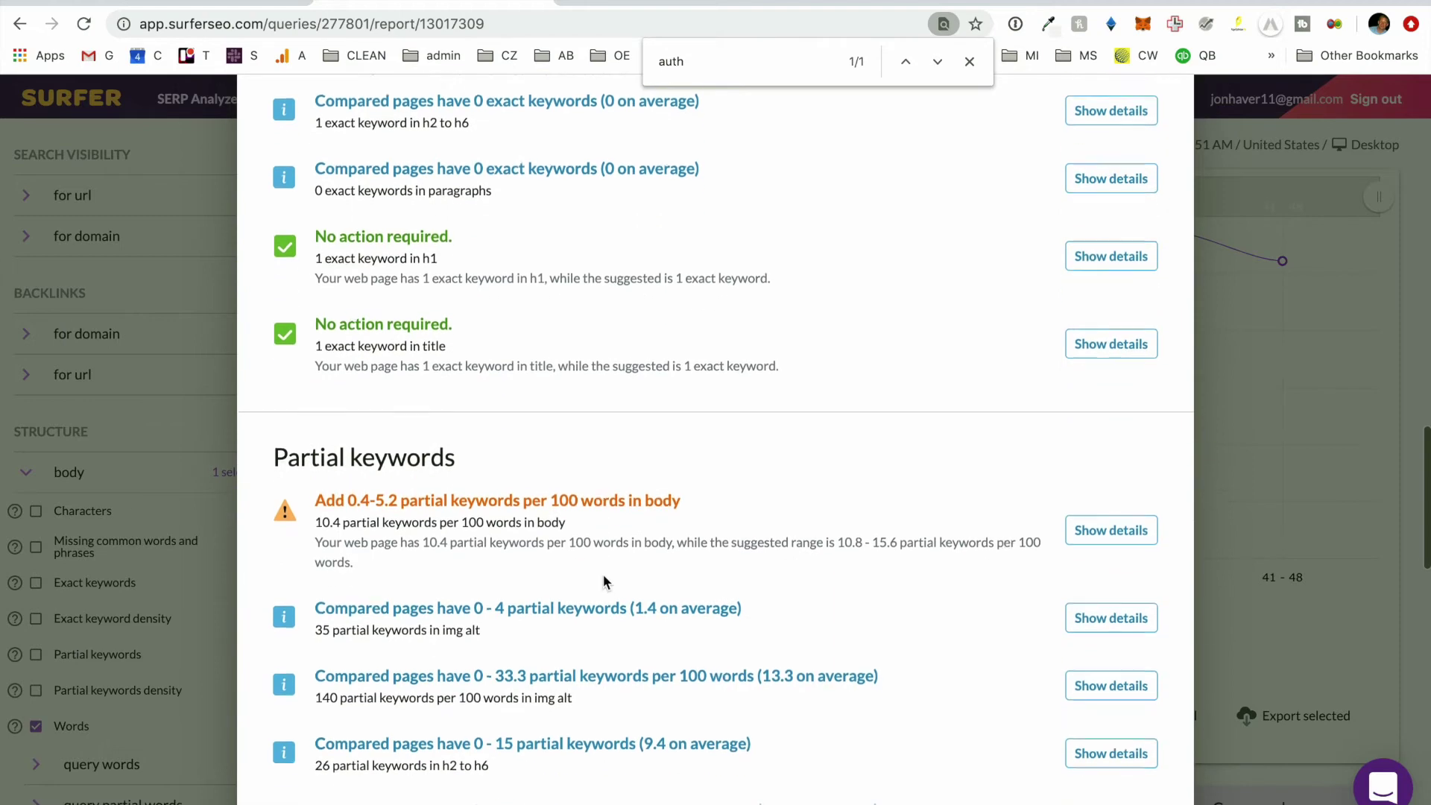
{"action": "scroll", "coordinate": [604, 580], "scroll_direction": "down", "scroll_amount": 5}
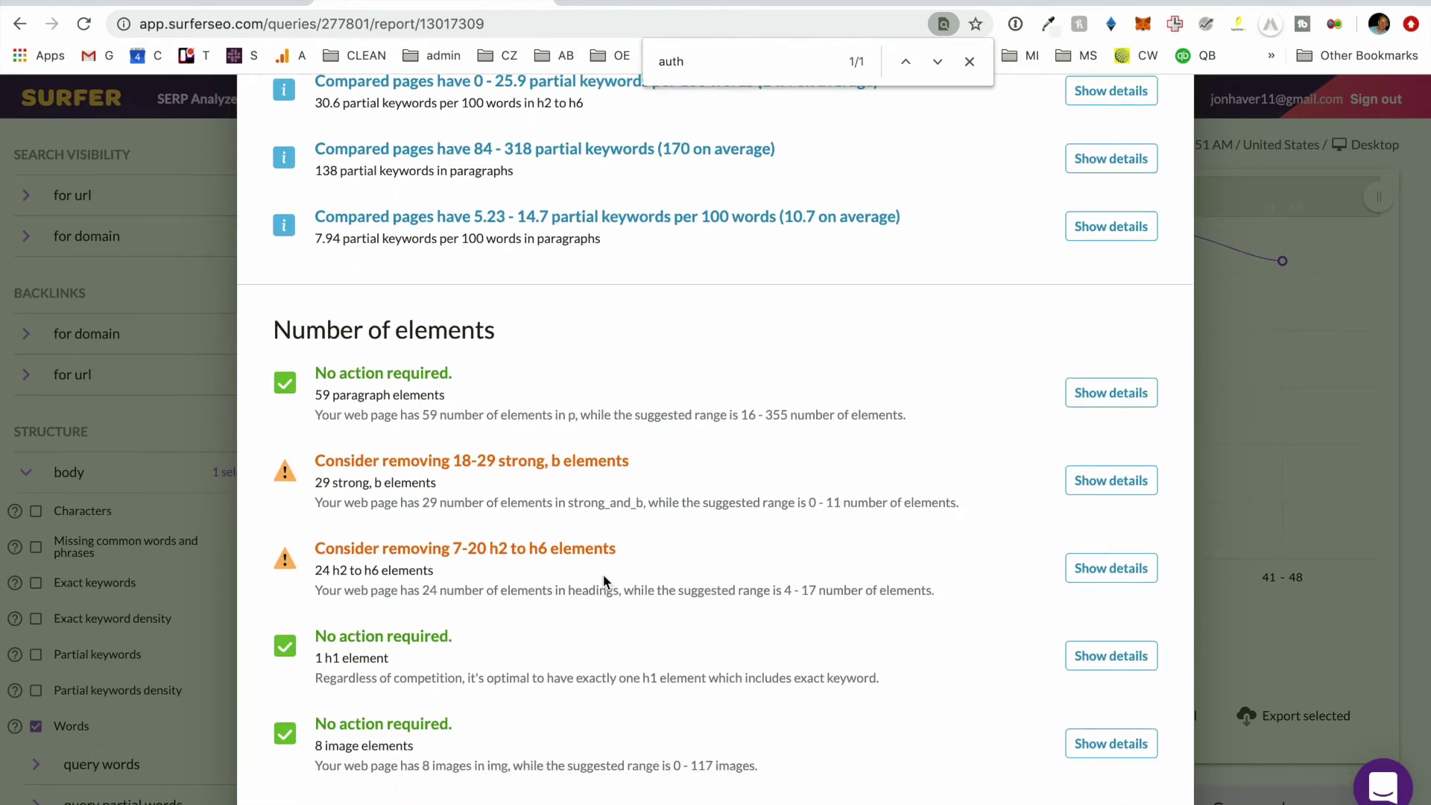
{"action": "scroll", "coordinate": [603, 582], "scroll_direction": "up", "scroll_amount": 9}
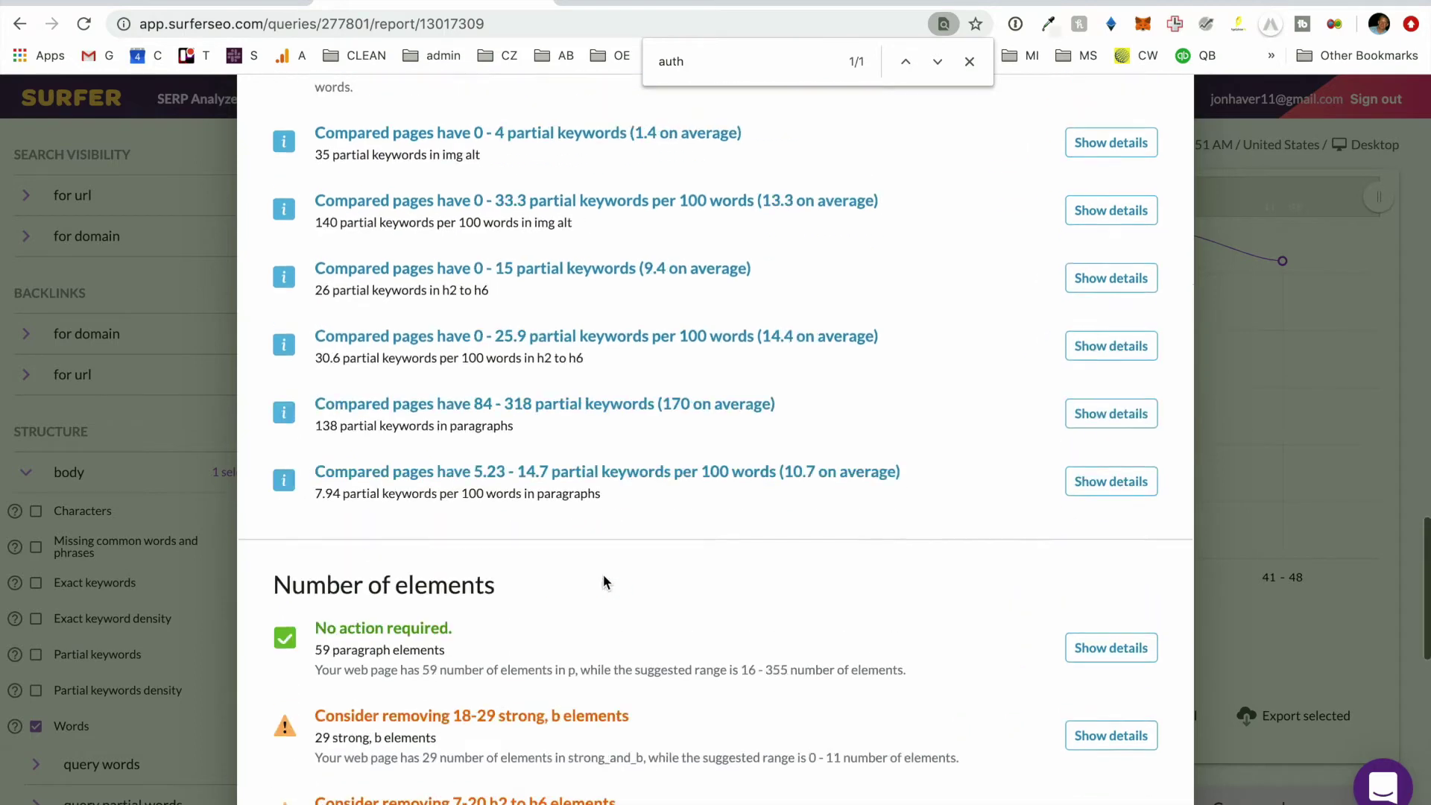
Dismiss the page search, review the remaining audit element sections, and close the audit
{"action": "left_click", "coordinate": [969, 62]}
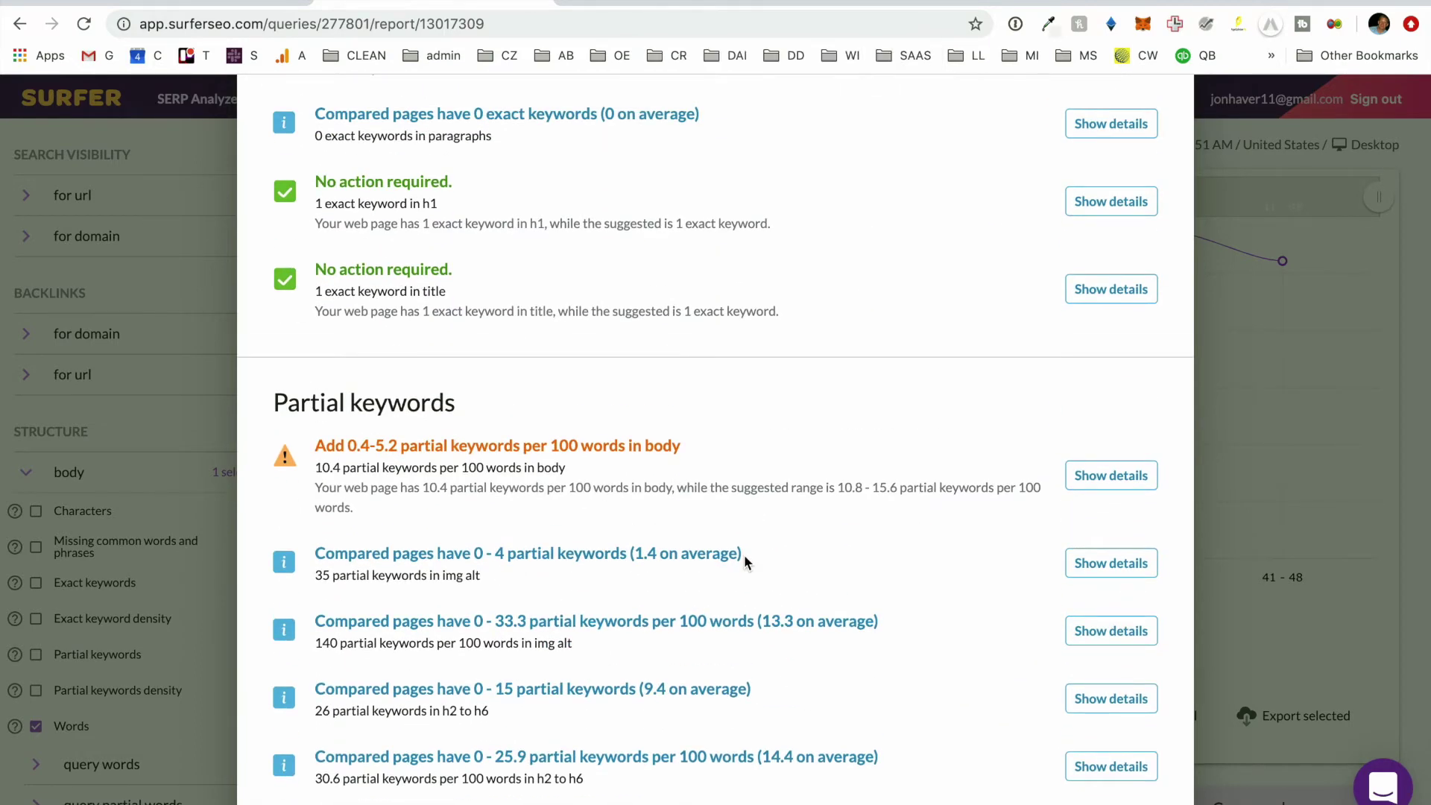
{"action": "scroll", "coordinate": [744, 554], "scroll_direction": "up", "scroll_amount": 12}
{"action": "scroll", "coordinate": [744, 544], "scroll_direction": "up", "scroll_amount": 9}
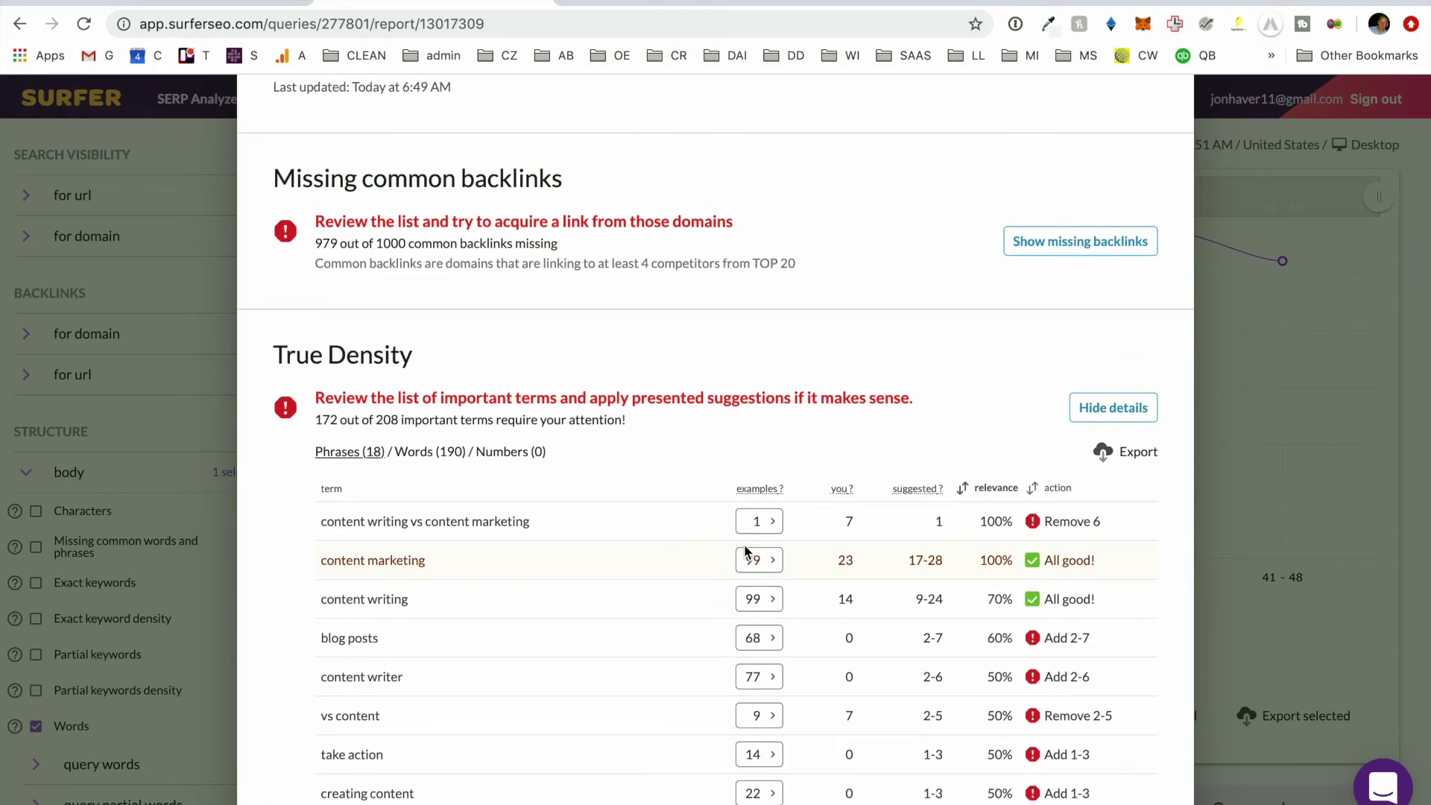
{"action": "scroll", "coordinate": [745, 552], "scroll_direction": "up", "scroll_amount": 4}
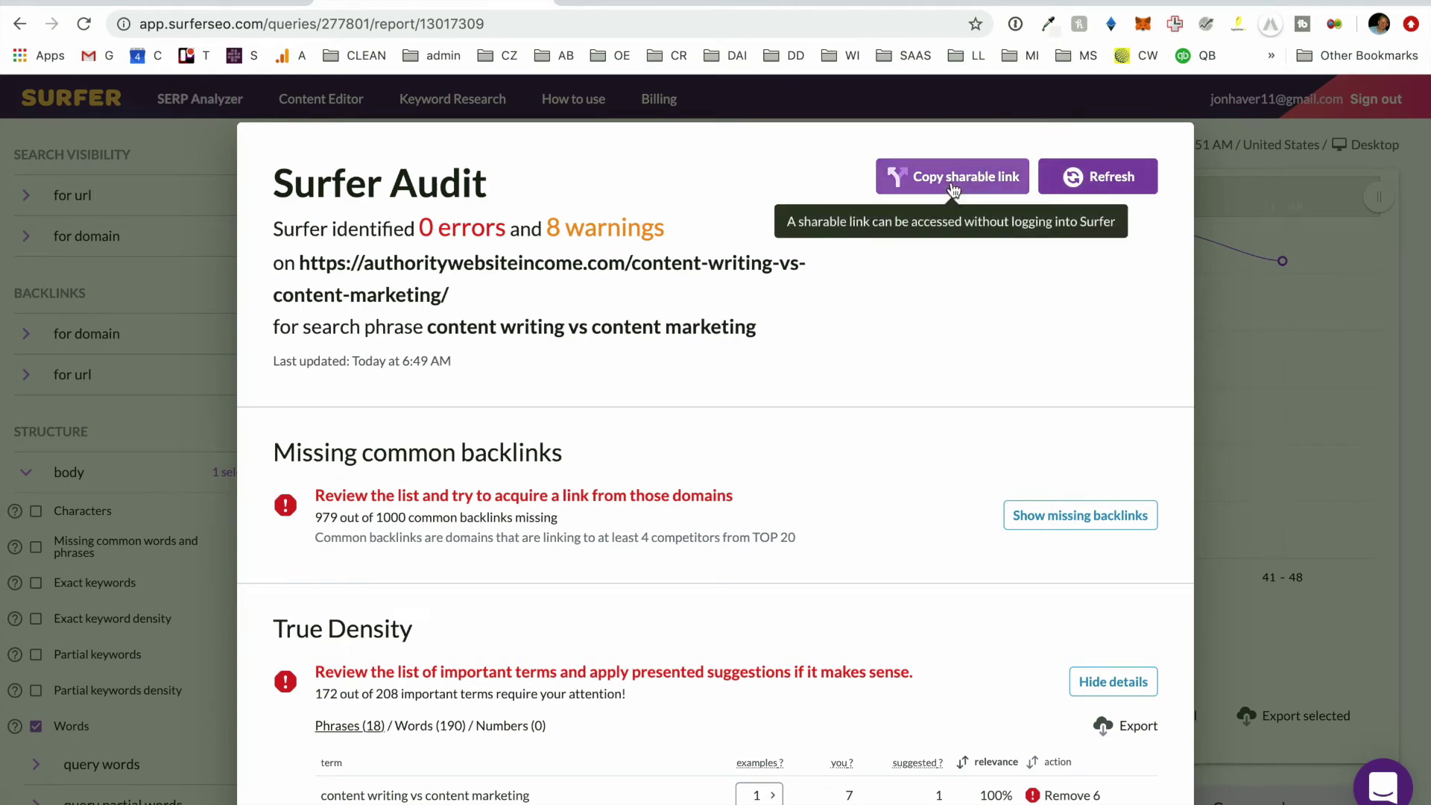
{"action": "scroll", "coordinate": [1013, 436], "scroll_direction": "down", "scroll_amount": 3}
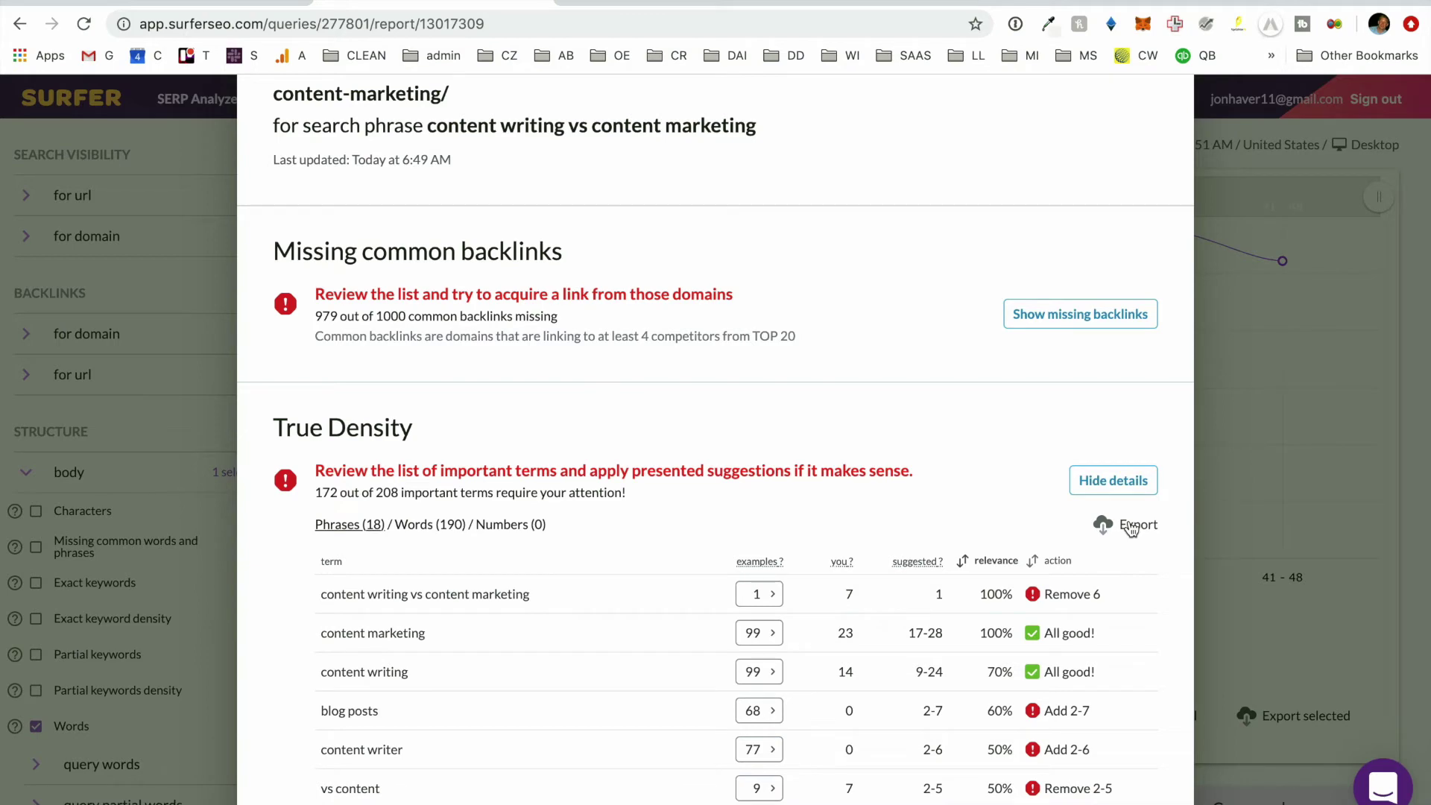
{"action": "scroll", "coordinate": [757, 433], "scroll_direction": "down", "scroll_amount": 7}
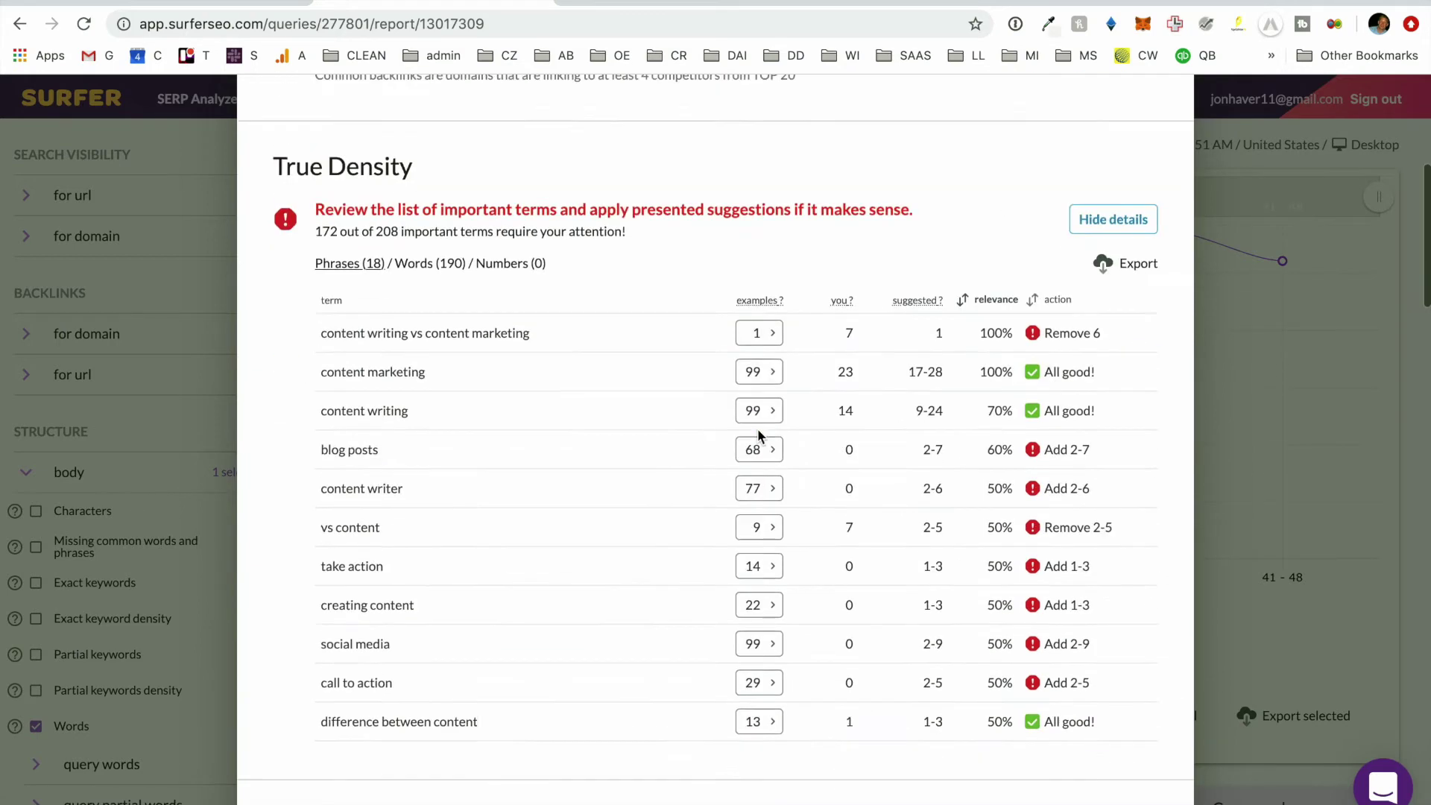
{"action": "scroll", "coordinate": [759, 435], "scroll_direction": "up", "scroll_amount": 9}
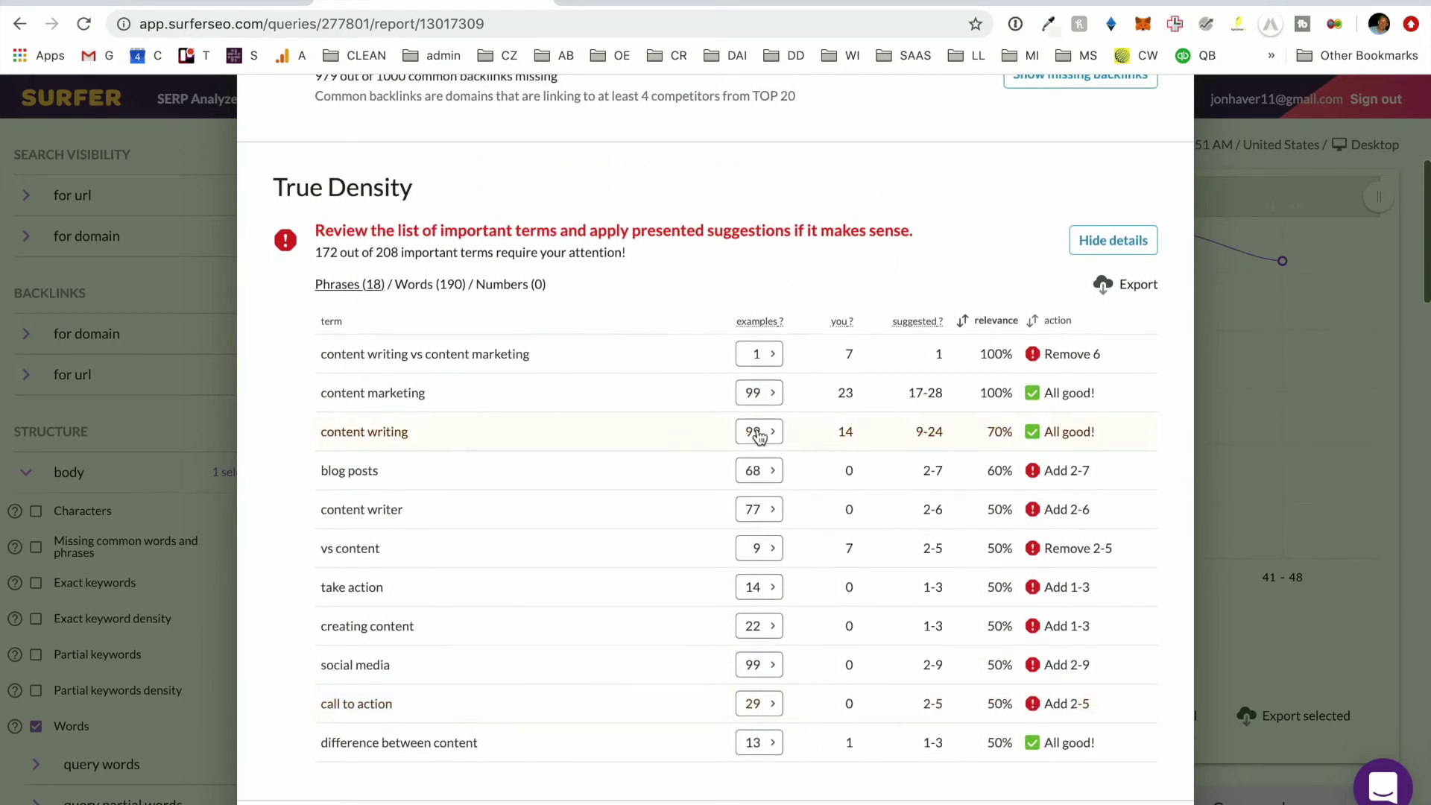
{"action": "scroll", "coordinate": [760, 438], "scroll_direction": "up", "scroll_amount": 1}
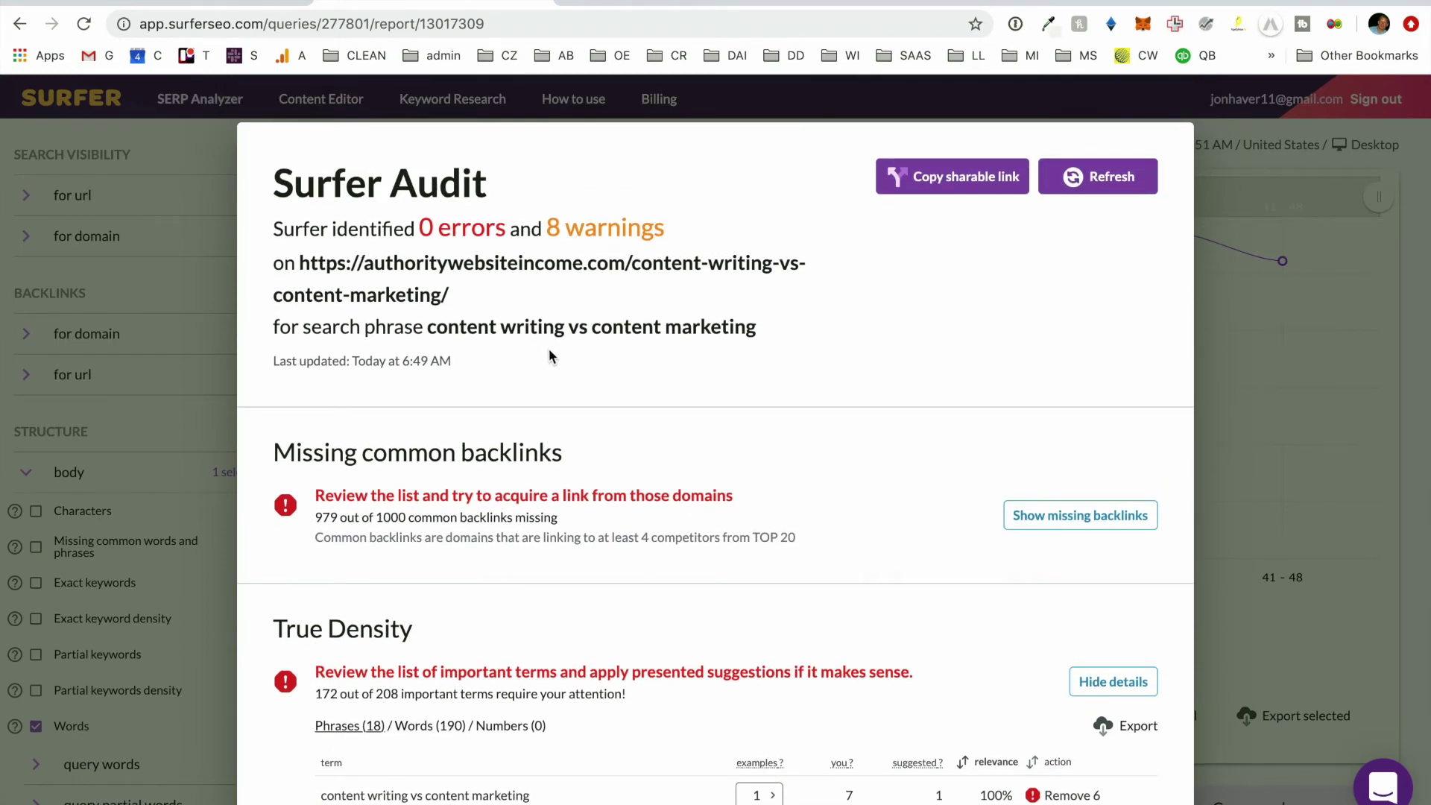
{"action": "left_click", "coordinate": [1264, 344]}
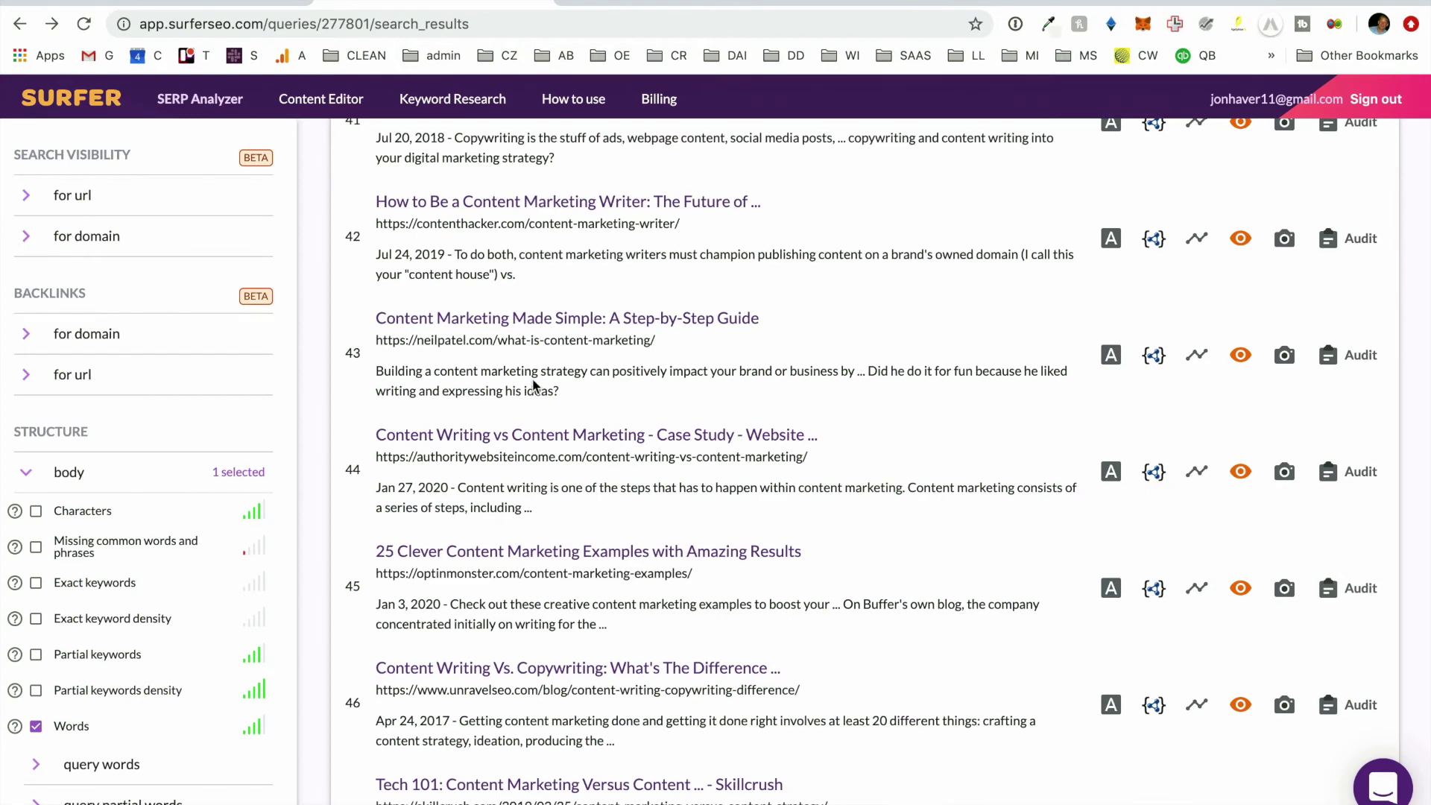
Create a Content Editor query for 'content writing vs content marketing' and open the ready brief
{"action": "scroll", "coordinate": [521, 299], "scroll_direction": "up", "scroll_amount": 20}
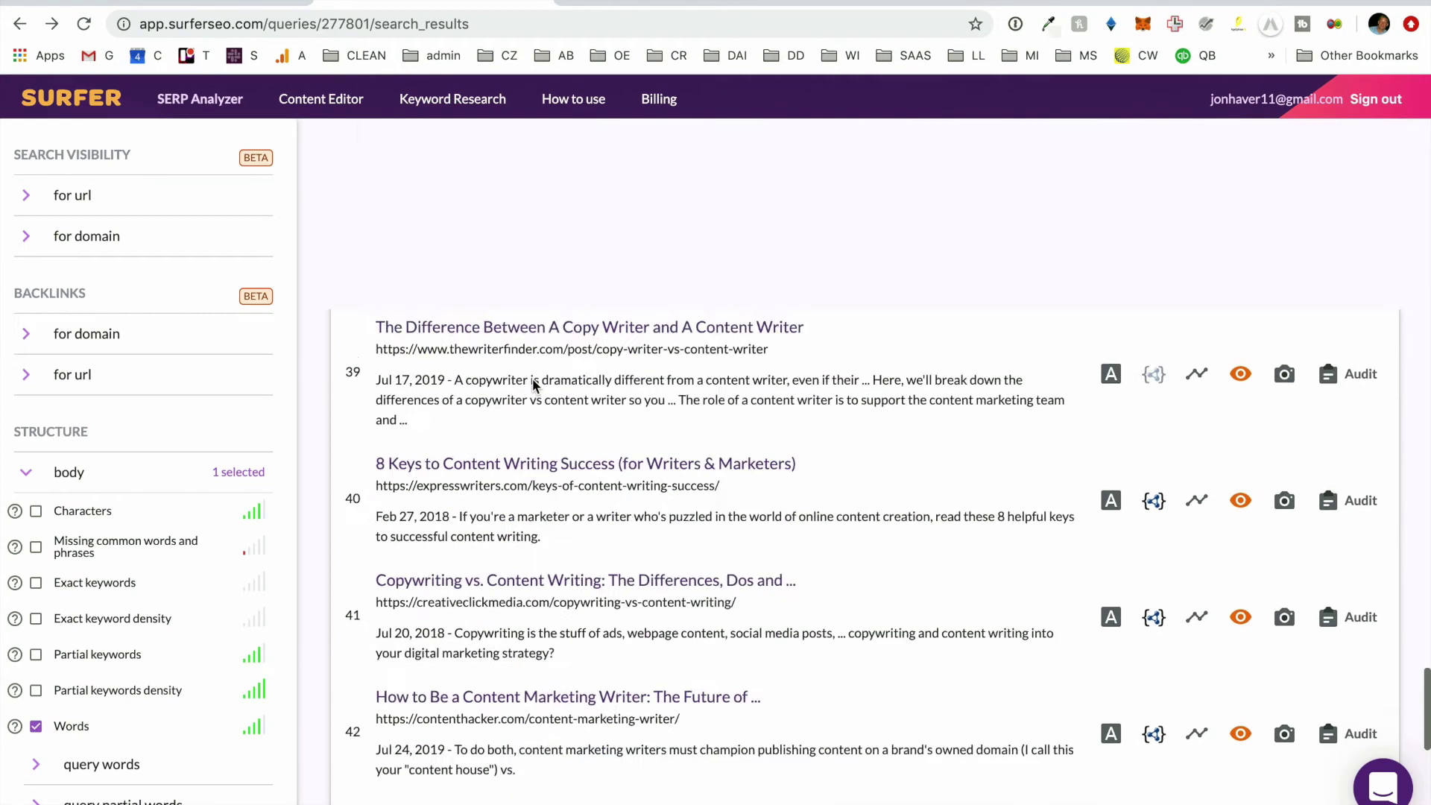
{"action": "left_click", "coordinate": [317, 98]}
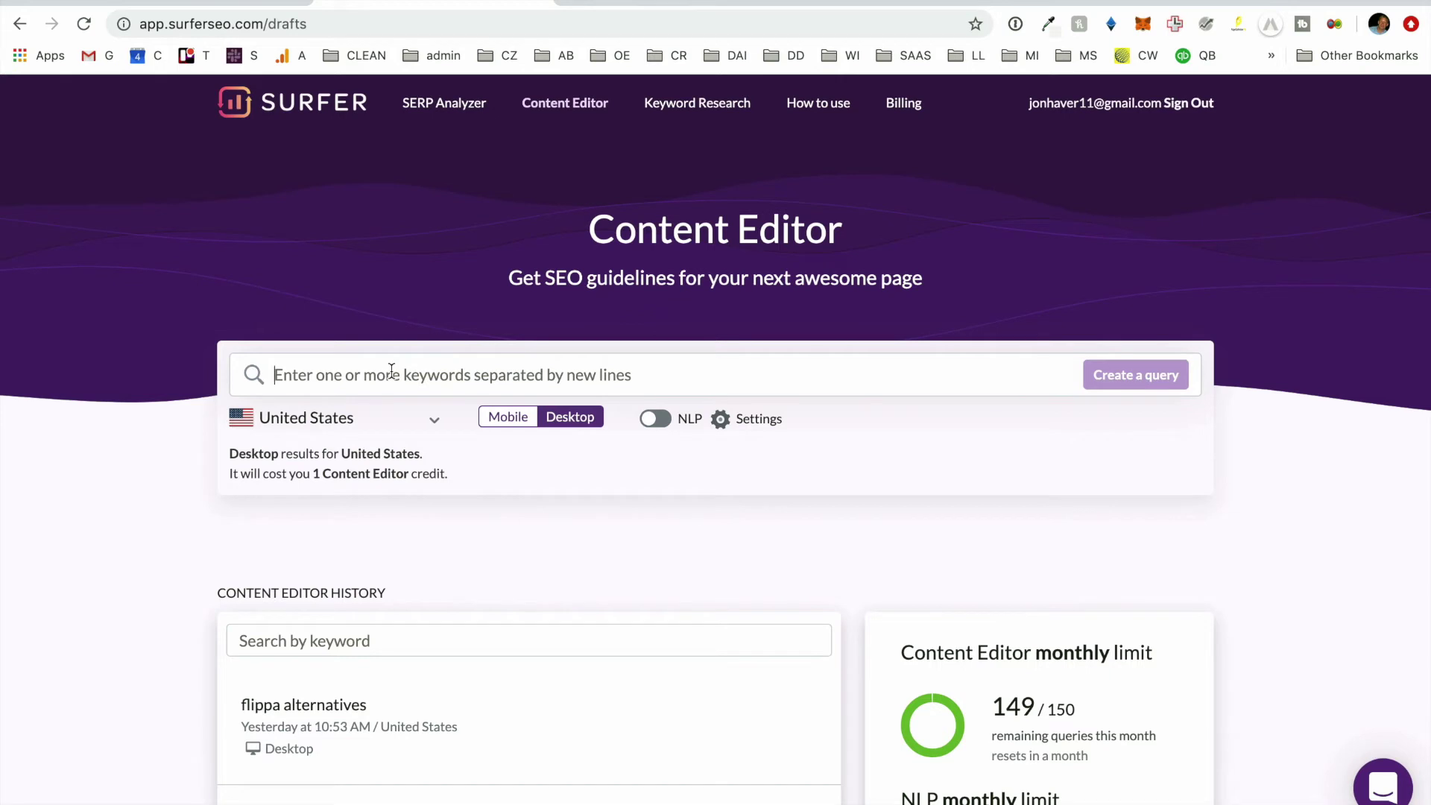
{"action": "type", "text": "content writing vs "}
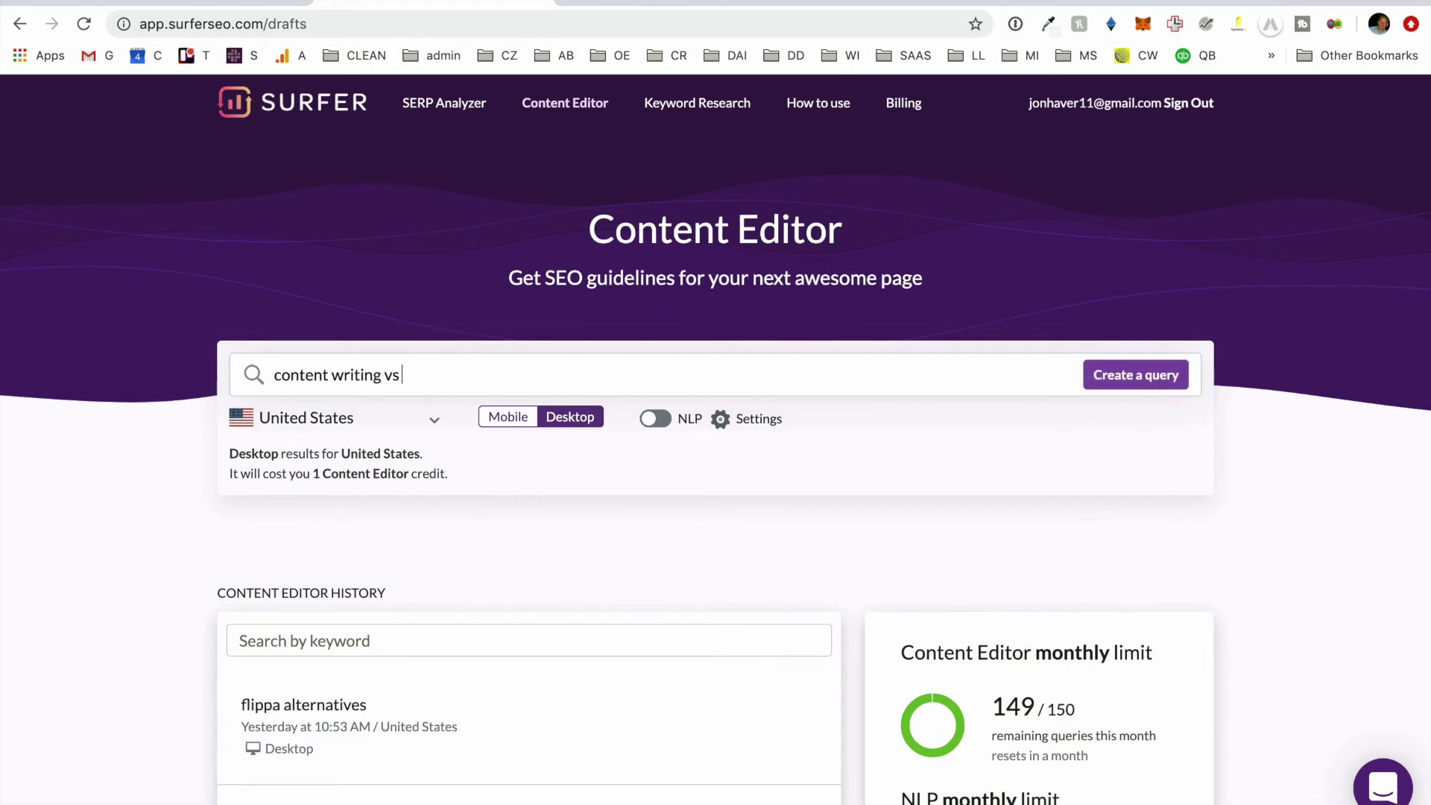
{"action": "type", "text": "content marketing"}
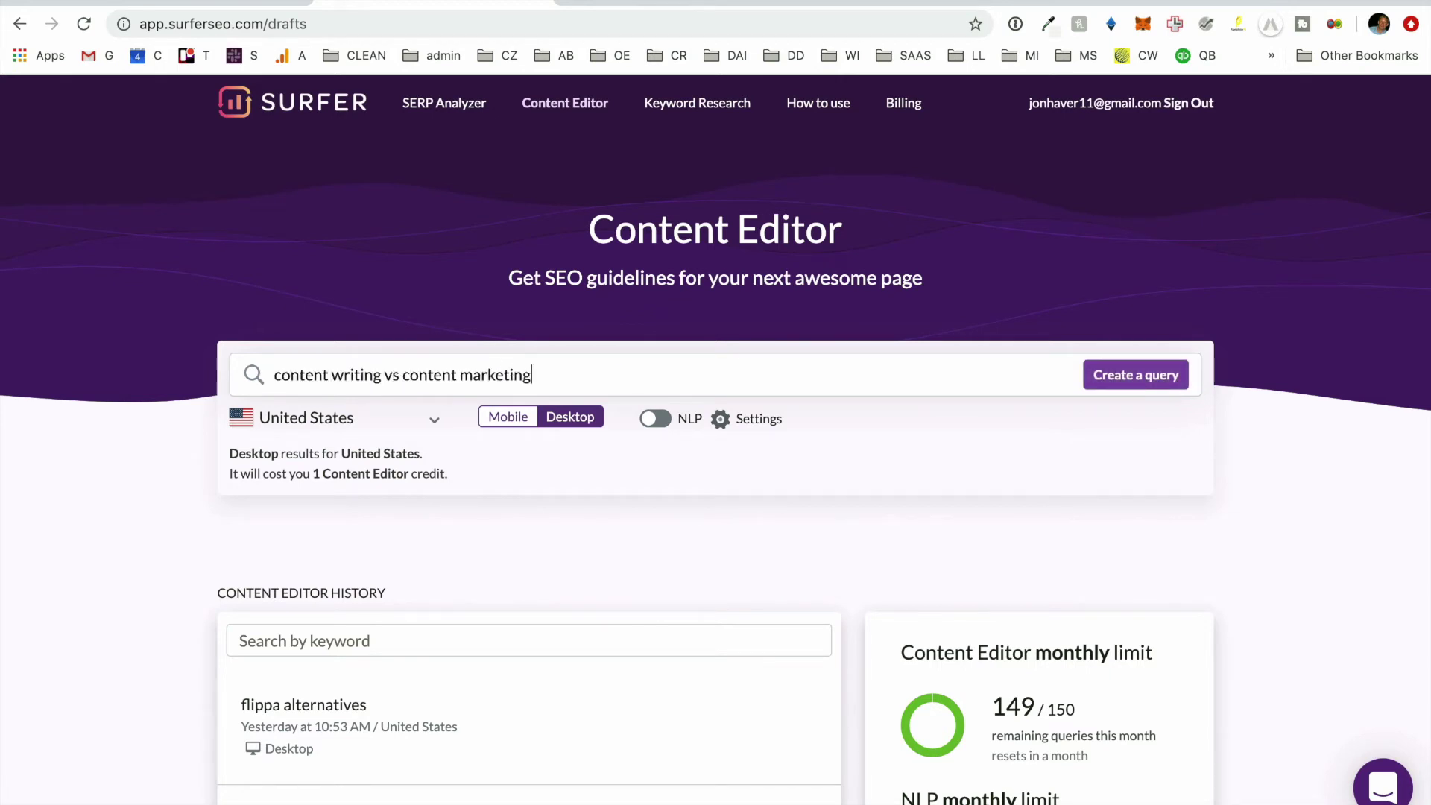
{"action": "left_click", "coordinate": [1132, 379]}
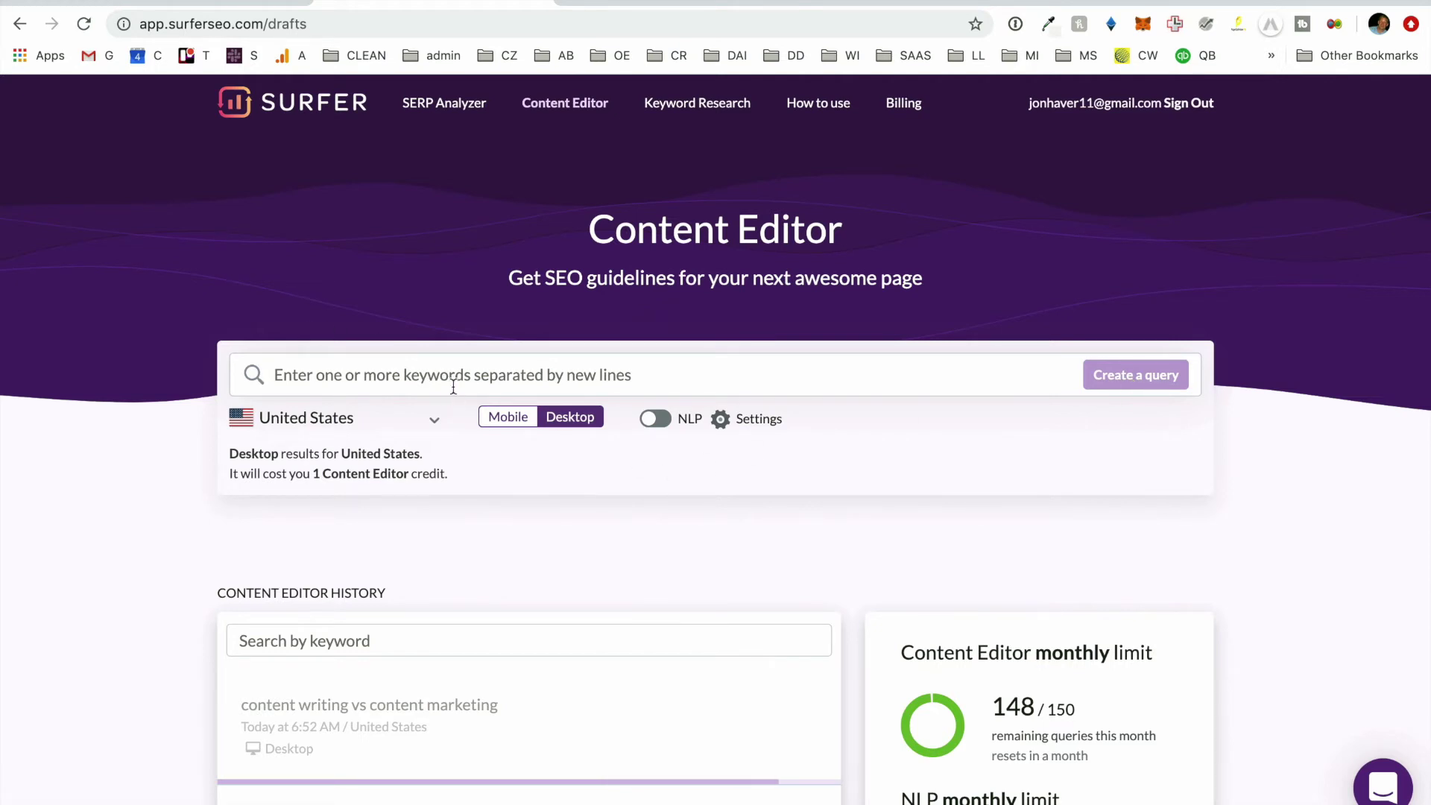
{"action": "left_click", "coordinate": [489, 732]}
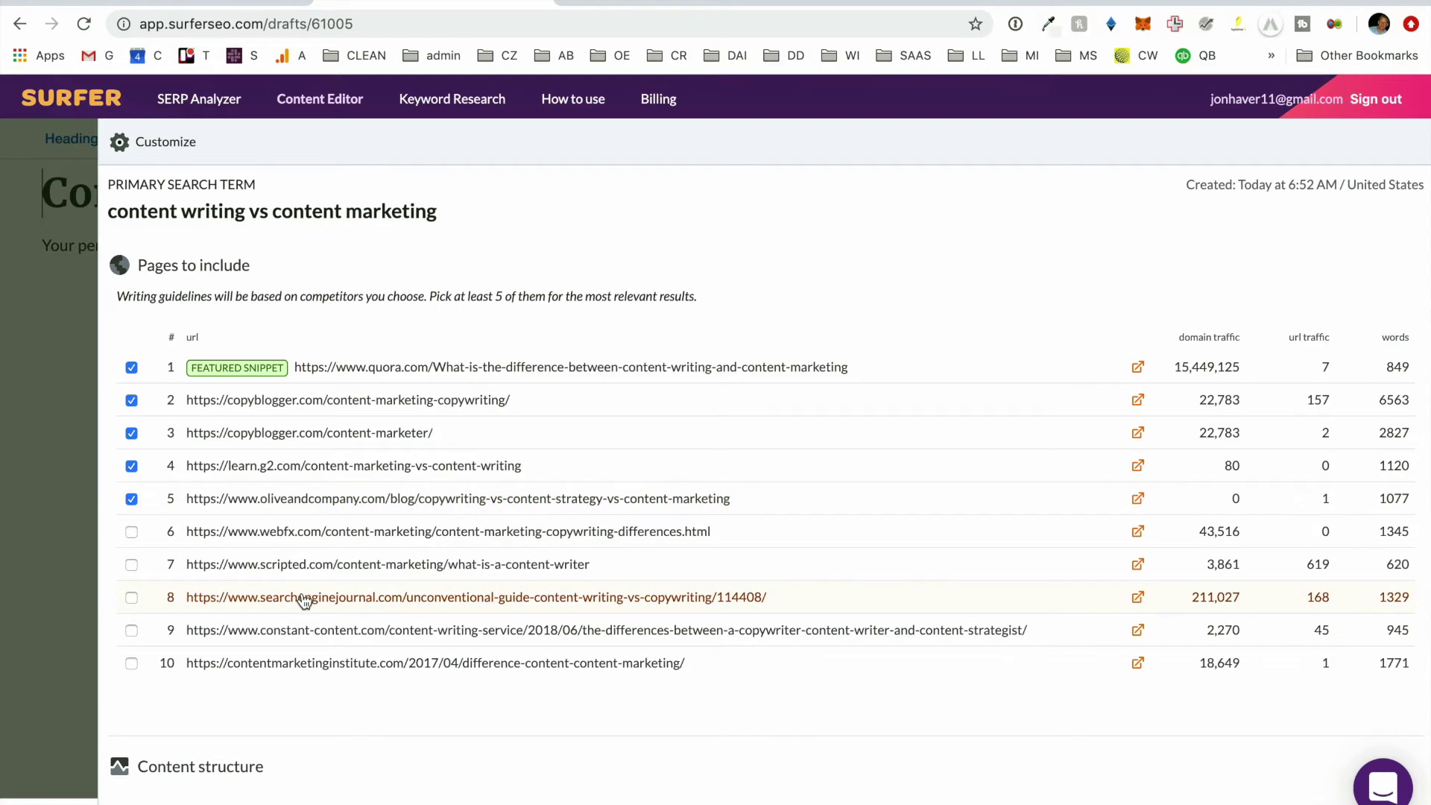
Set competitor pages to rows 3, 4, 5, 7 and 9, dropping Quora, and save
{"action": "left_click", "coordinate": [131, 368]}
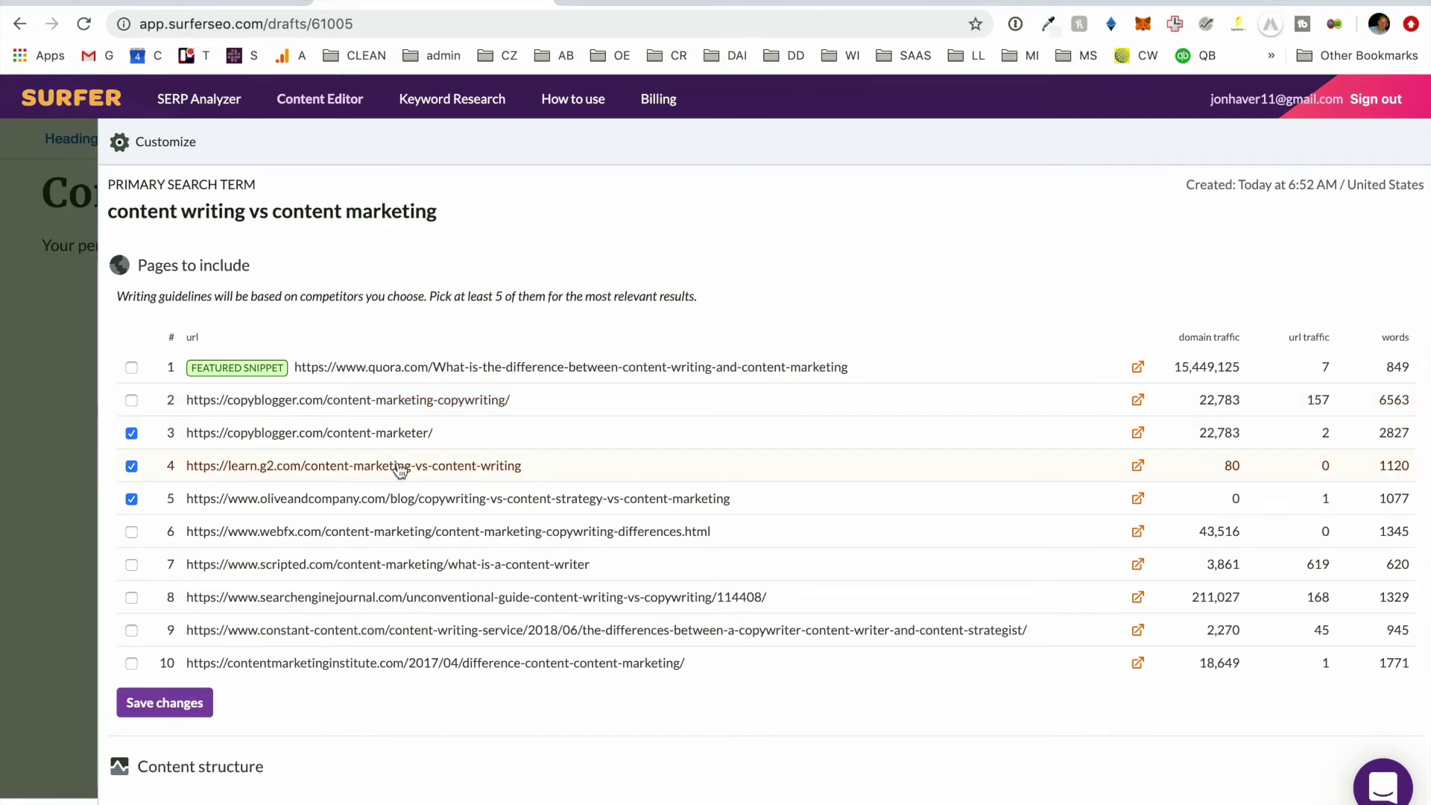
{"action": "left_click", "coordinate": [131, 665]}
{"action": "left_click", "coordinate": [132, 665]}
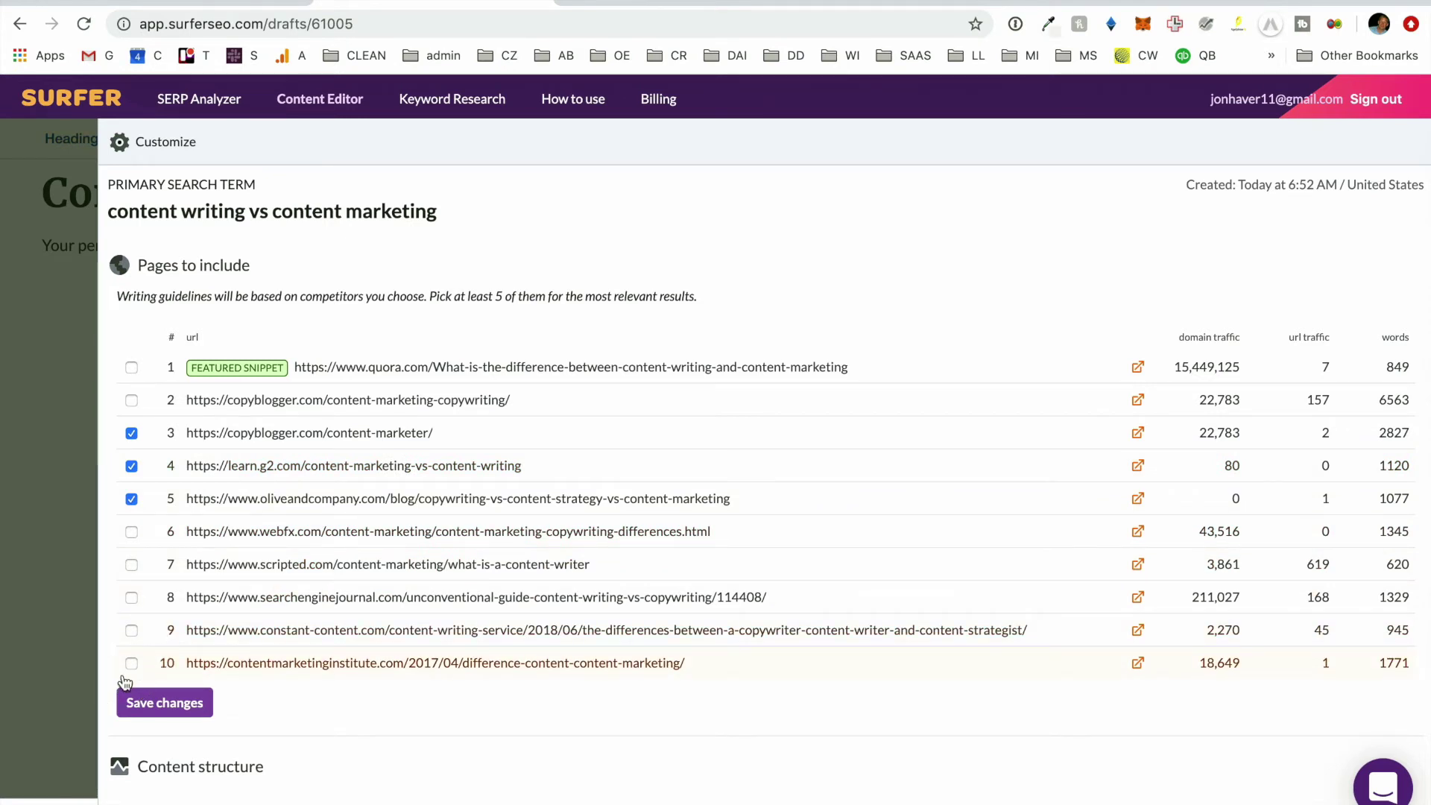
{"action": "left_click", "coordinate": [131, 632]}
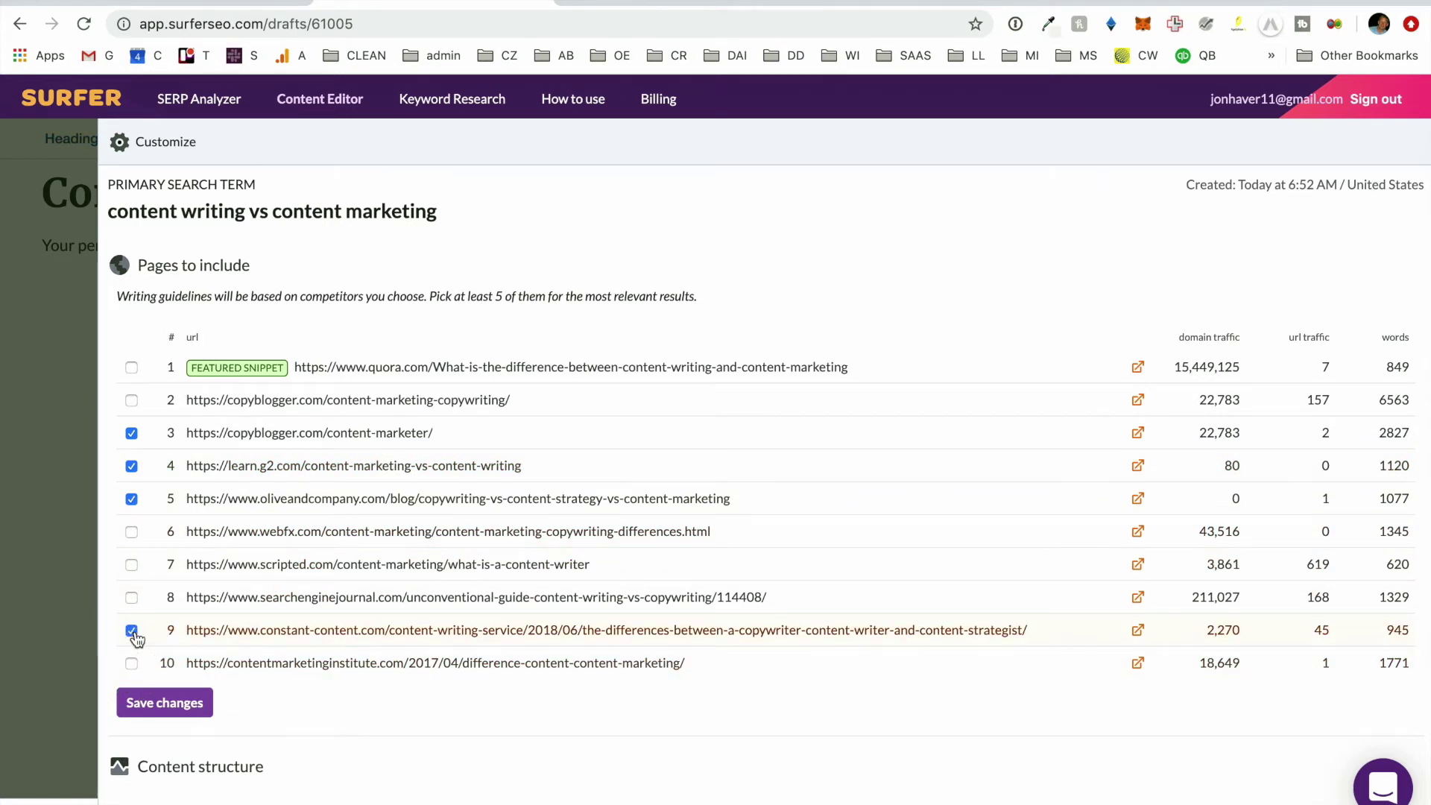
{"action": "left_click", "coordinate": [131, 566]}
{"action": "left_click", "coordinate": [167, 702]}
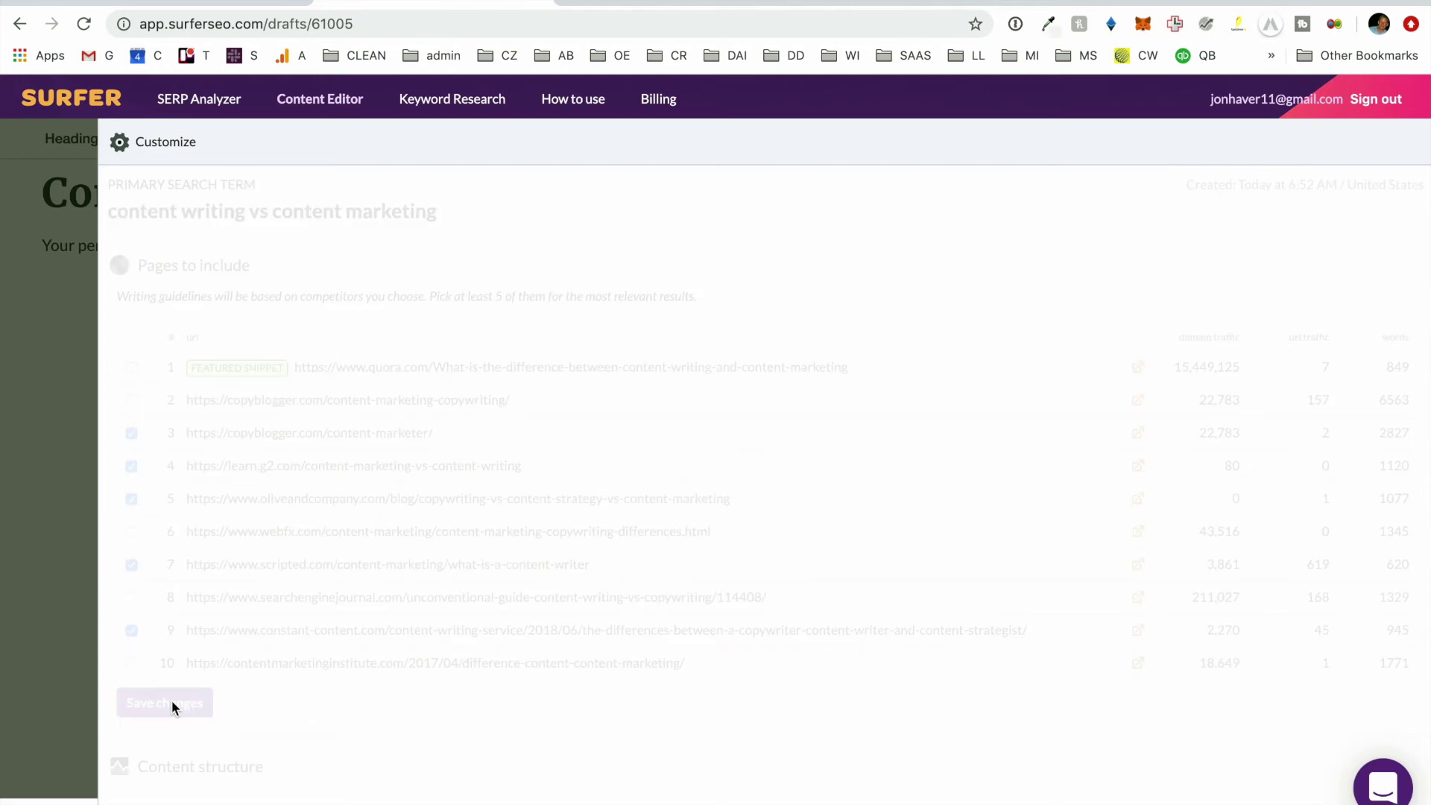
Review the brief's structure and terms, excluding then restoring the 'content marketing' term
{"action": "scroll", "coordinate": [332, 518], "scroll_direction": "down", "scroll_amount": 7}
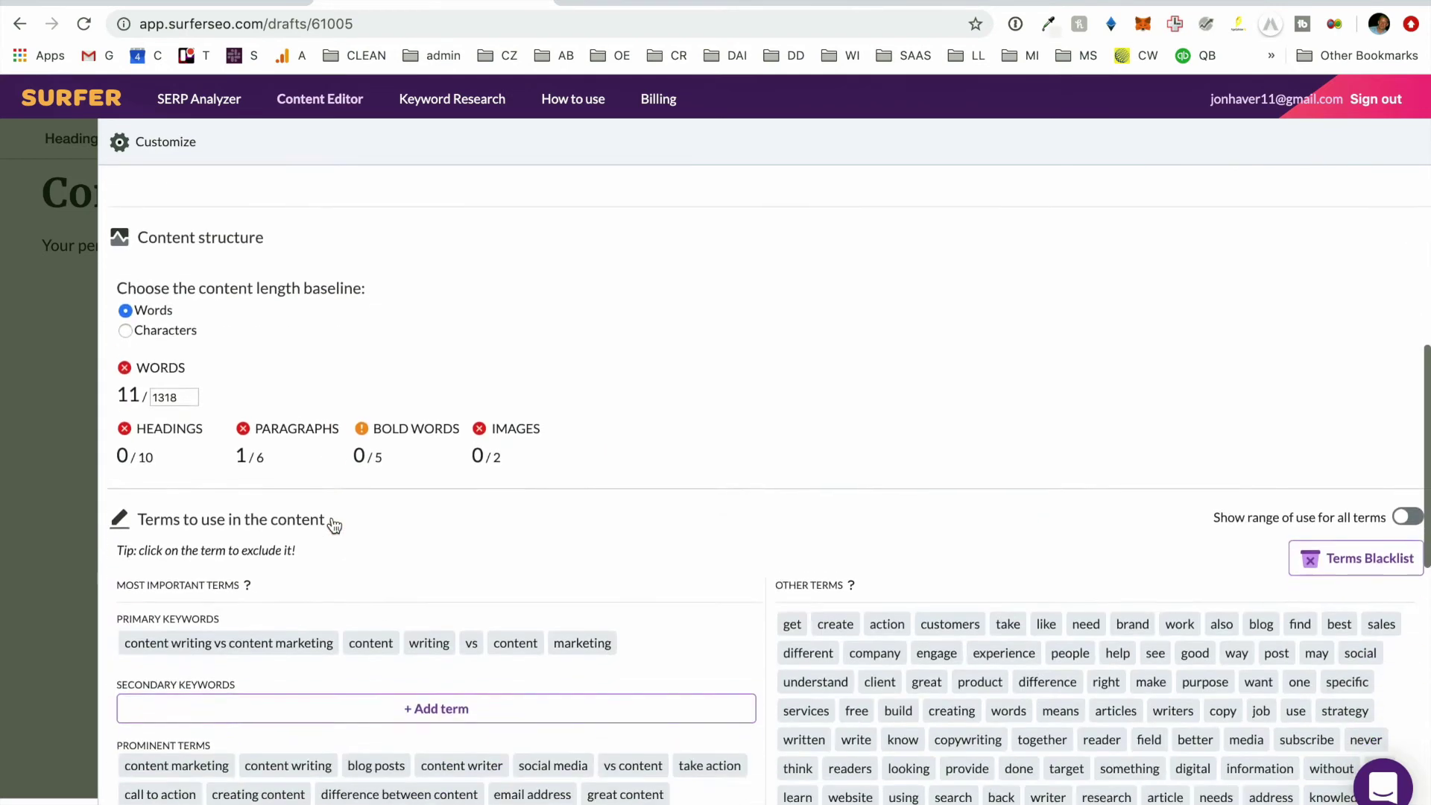
{"action": "mouse_move", "coordinate": [179, 346]}
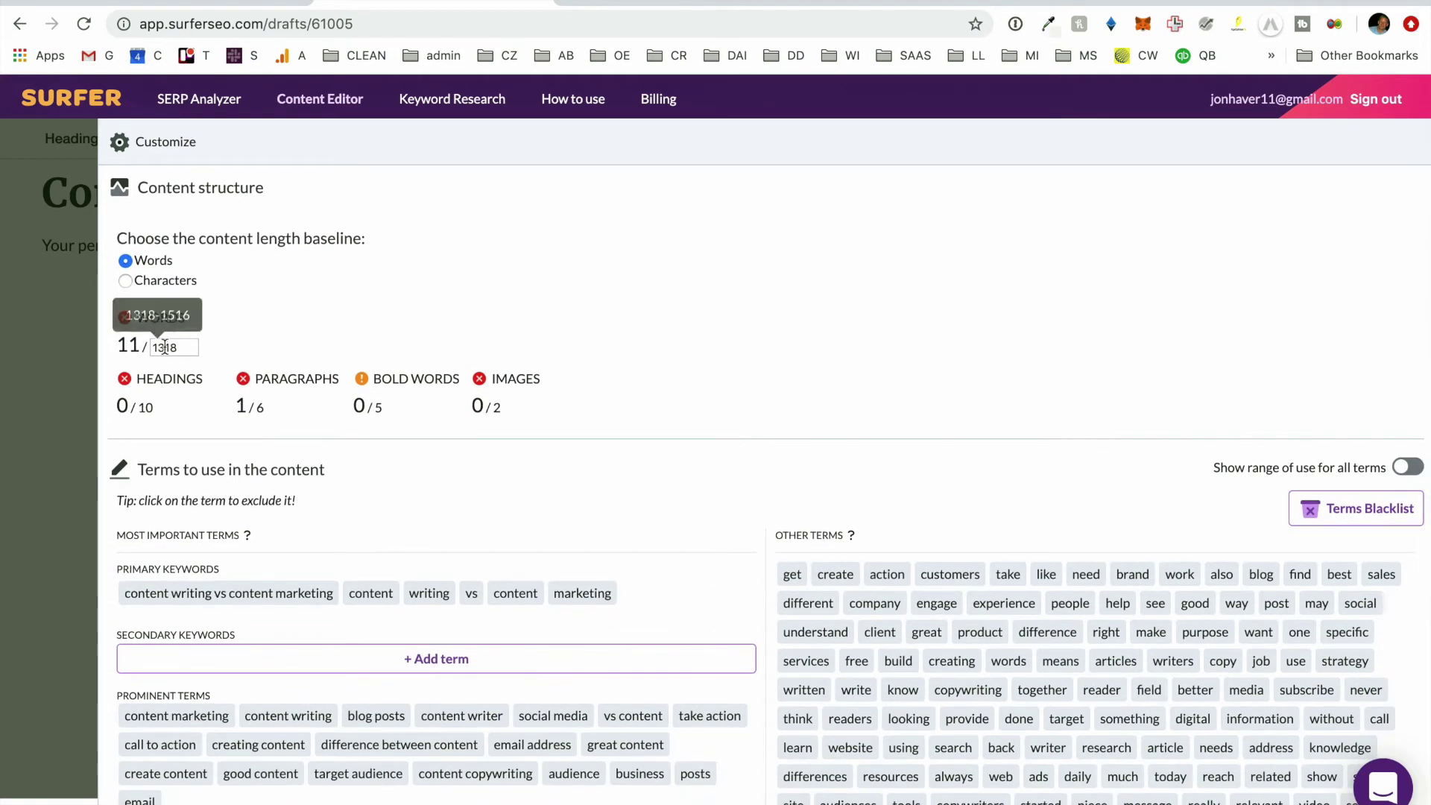
{"action": "scroll", "coordinate": [520, 419], "scroll_direction": "down", "scroll_amount": 4}
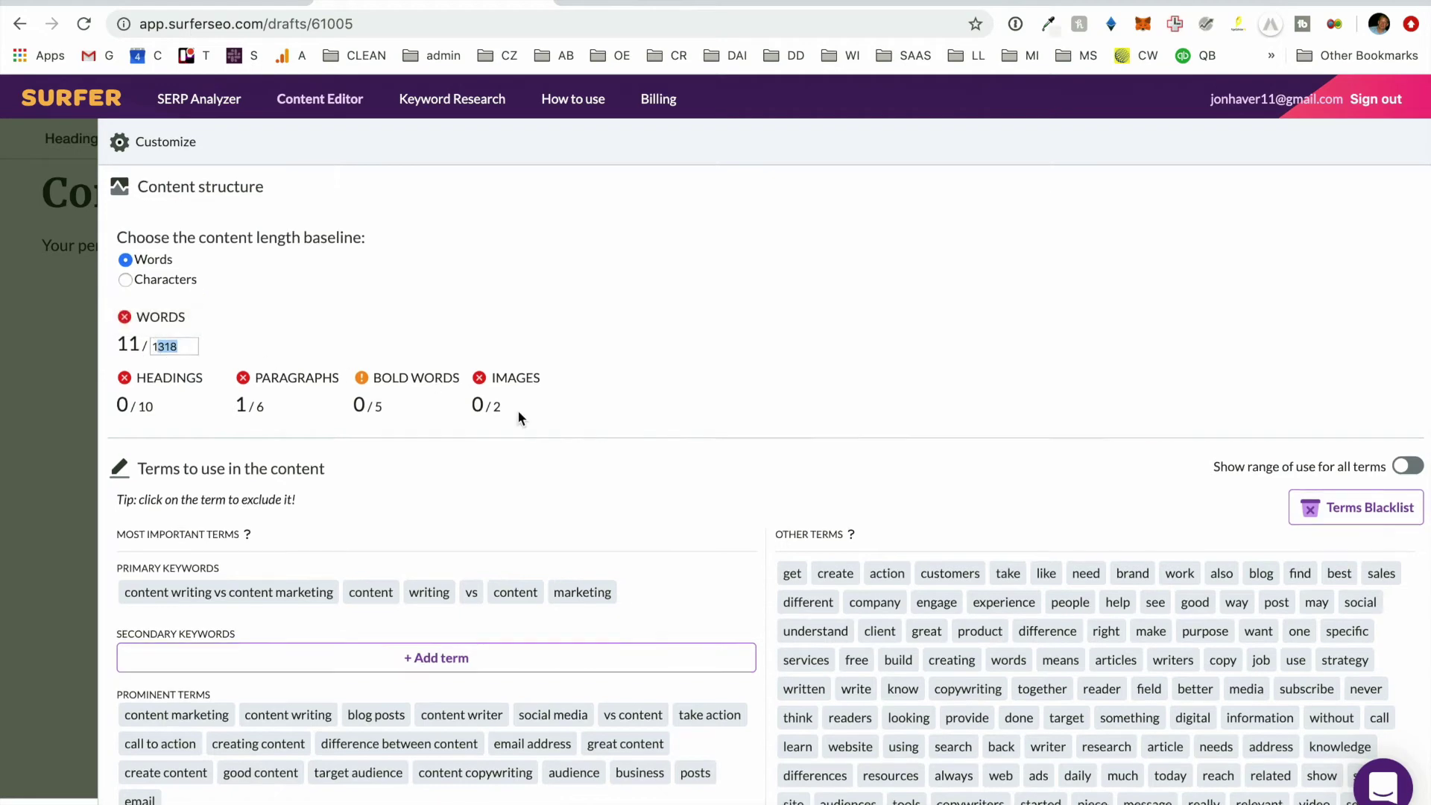
{"action": "scroll", "coordinate": [519, 419], "scroll_direction": "up", "scroll_amount": 2}
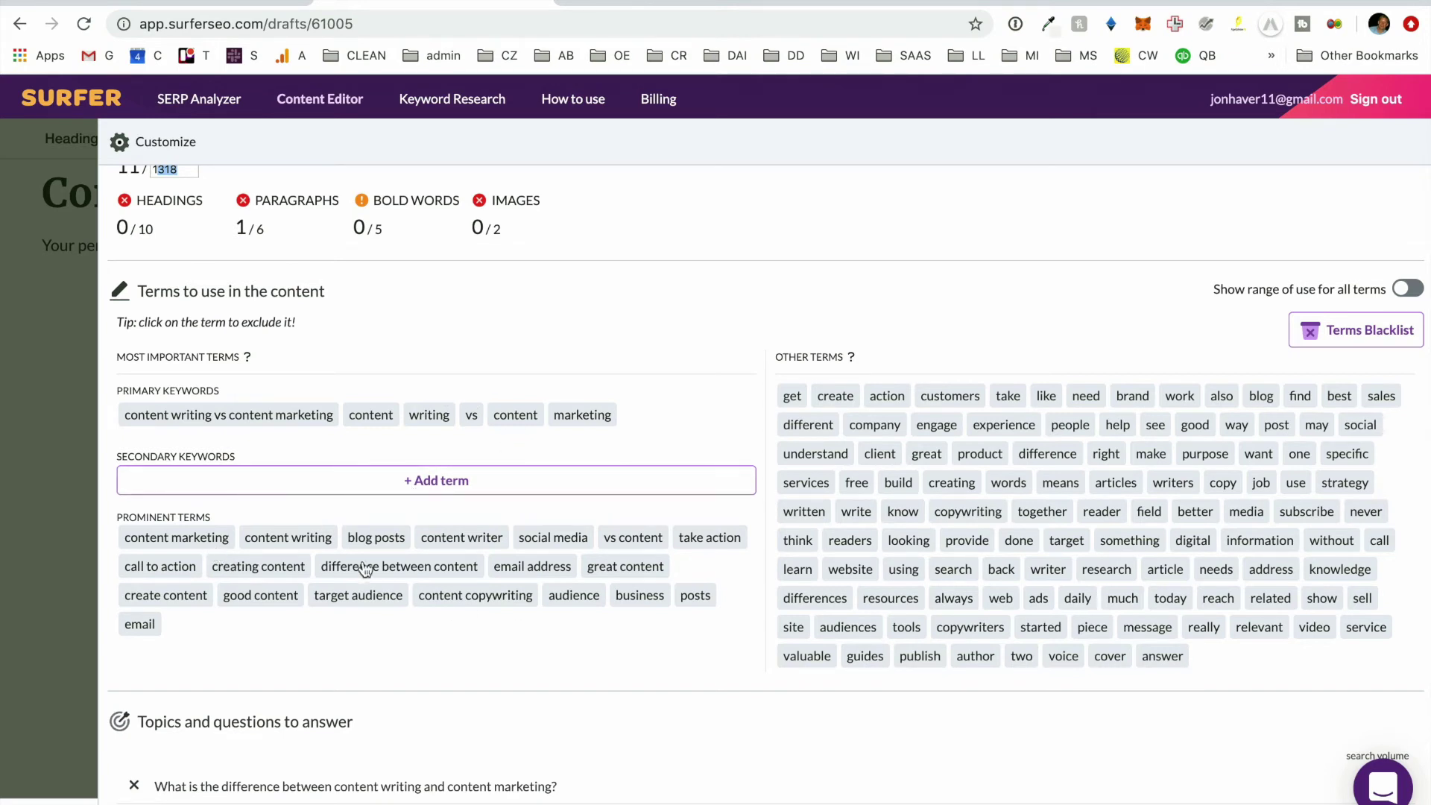
{"action": "left_click", "coordinate": [199, 542]}
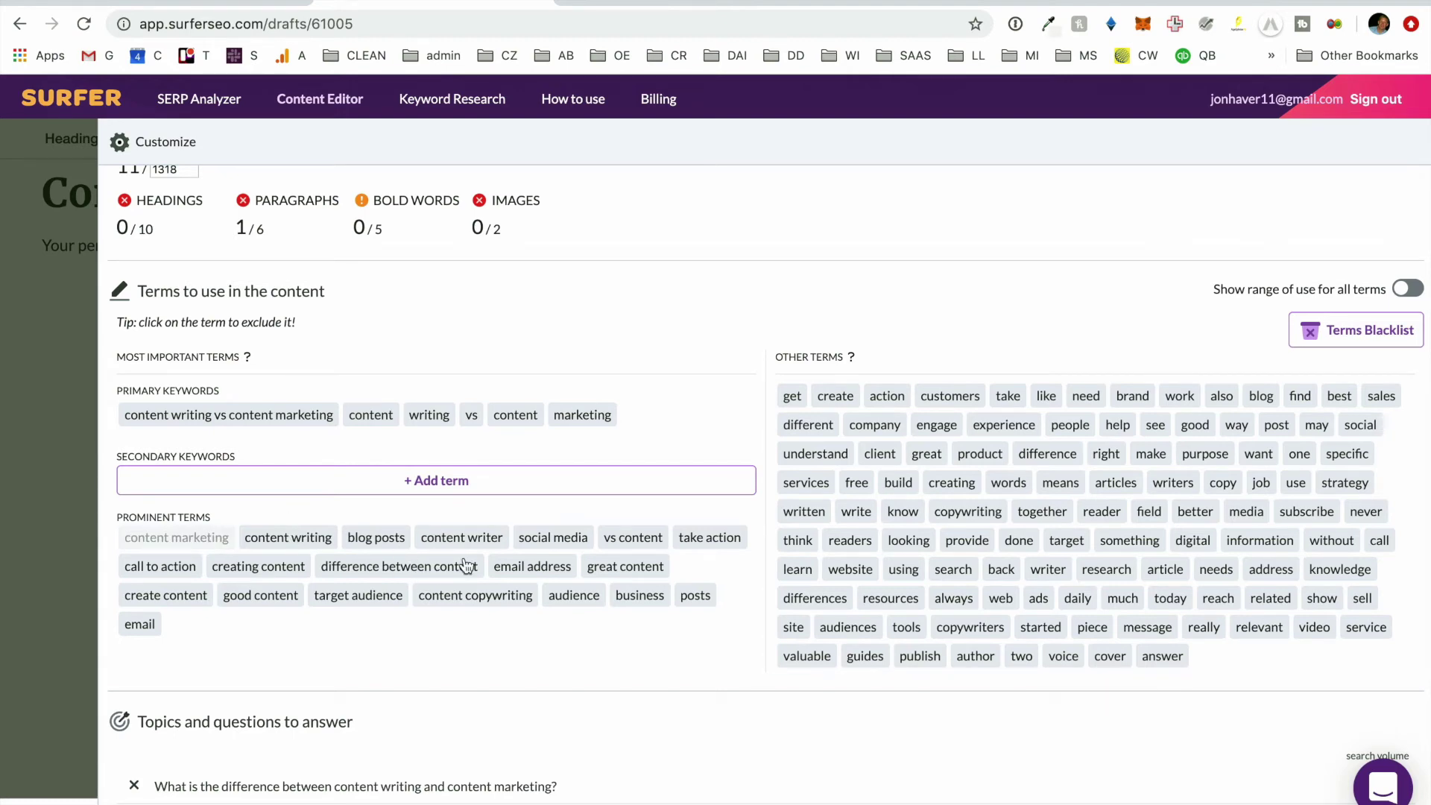
{"action": "left_click", "coordinate": [227, 541]}
Try adding a question and copywriter notes, then finalize the brief customisation
{"action": "scroll", "coordinate": [430, 566], "scroll_direction": "down", "scroll_amount": 3}
{"action": "scroll", "coordinate": [431, 567], "scroll_direction": "down", "scroll_amount": 2}
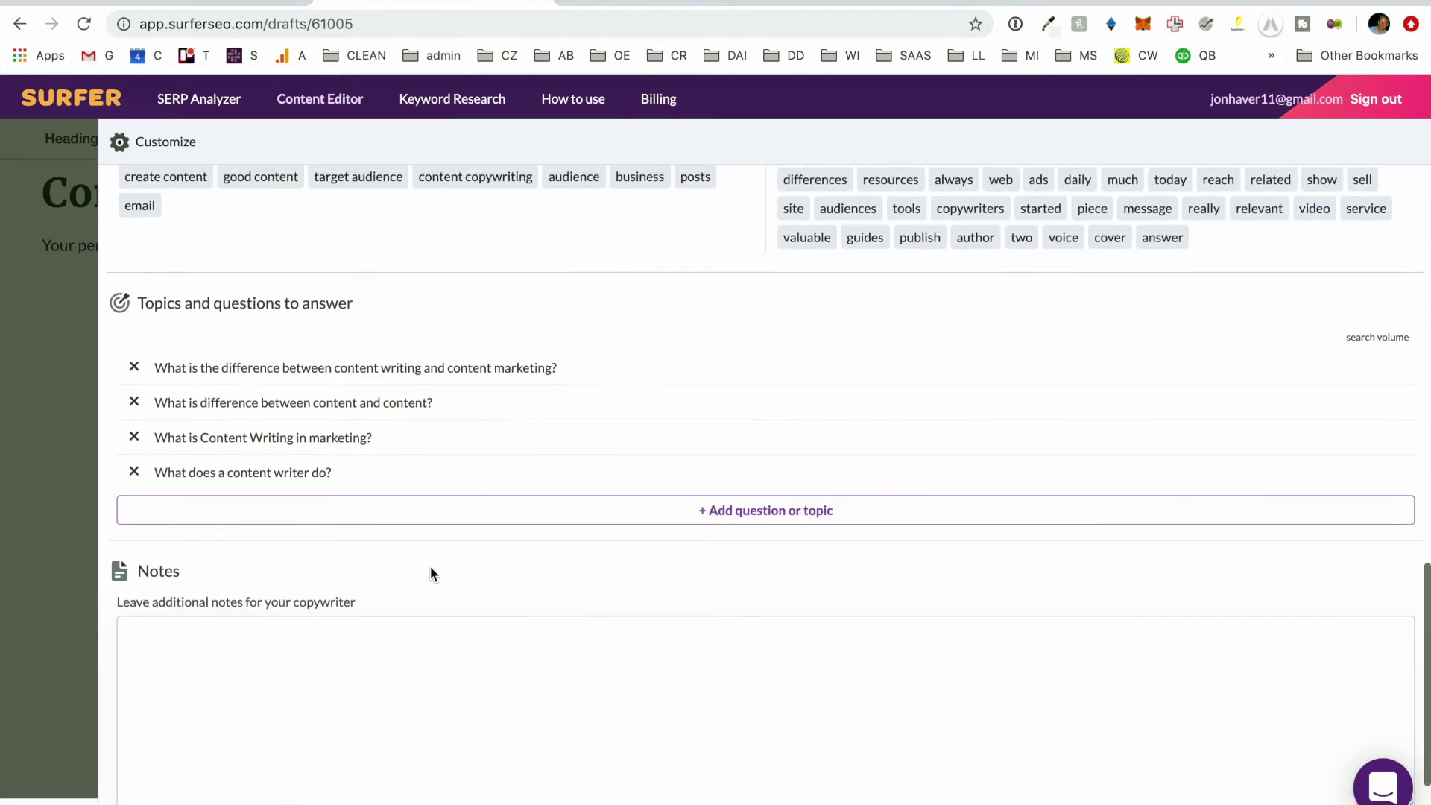
{"action": "left_click", "coordinate": [534, 514]}
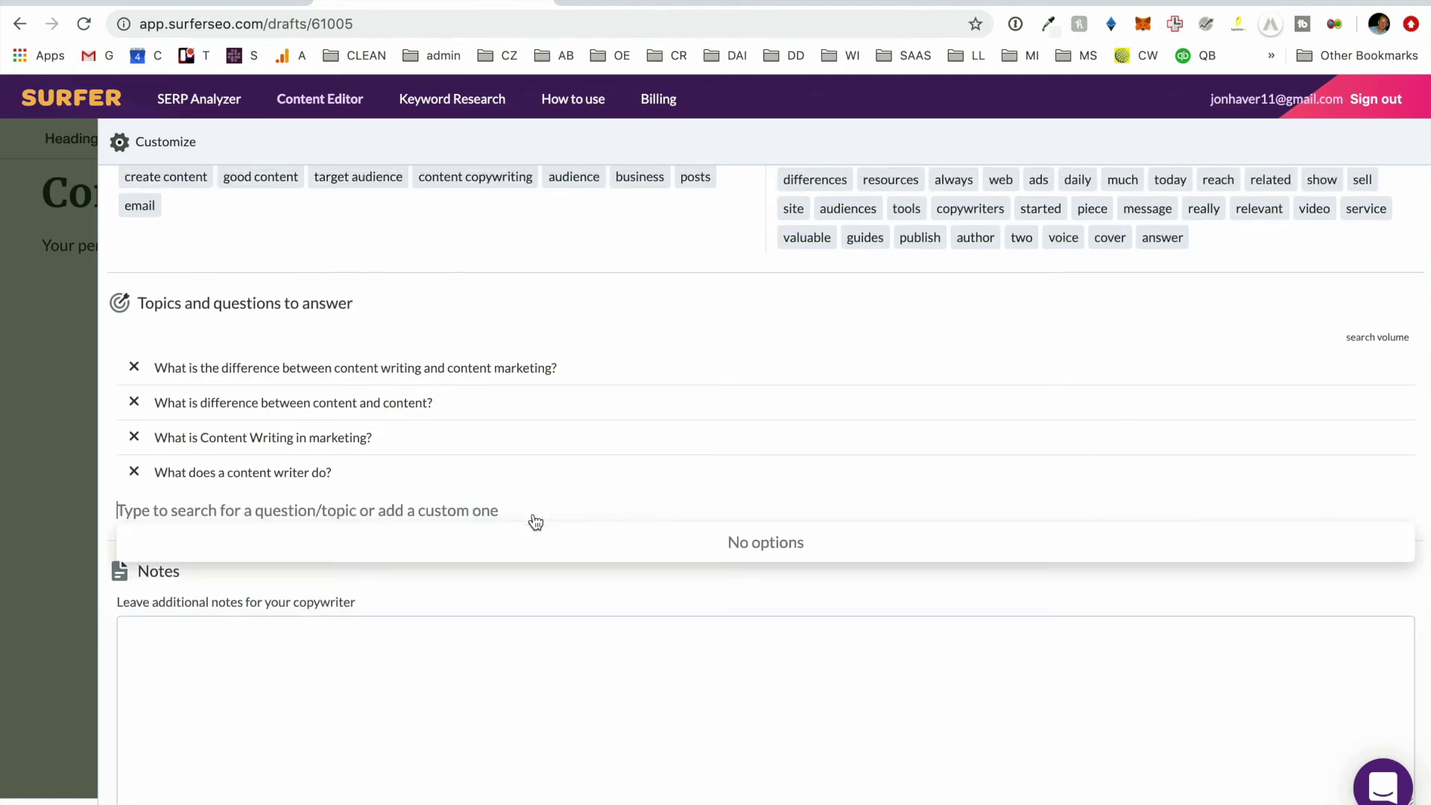
{"action": "left_click", "coordinate": [590, 473]}
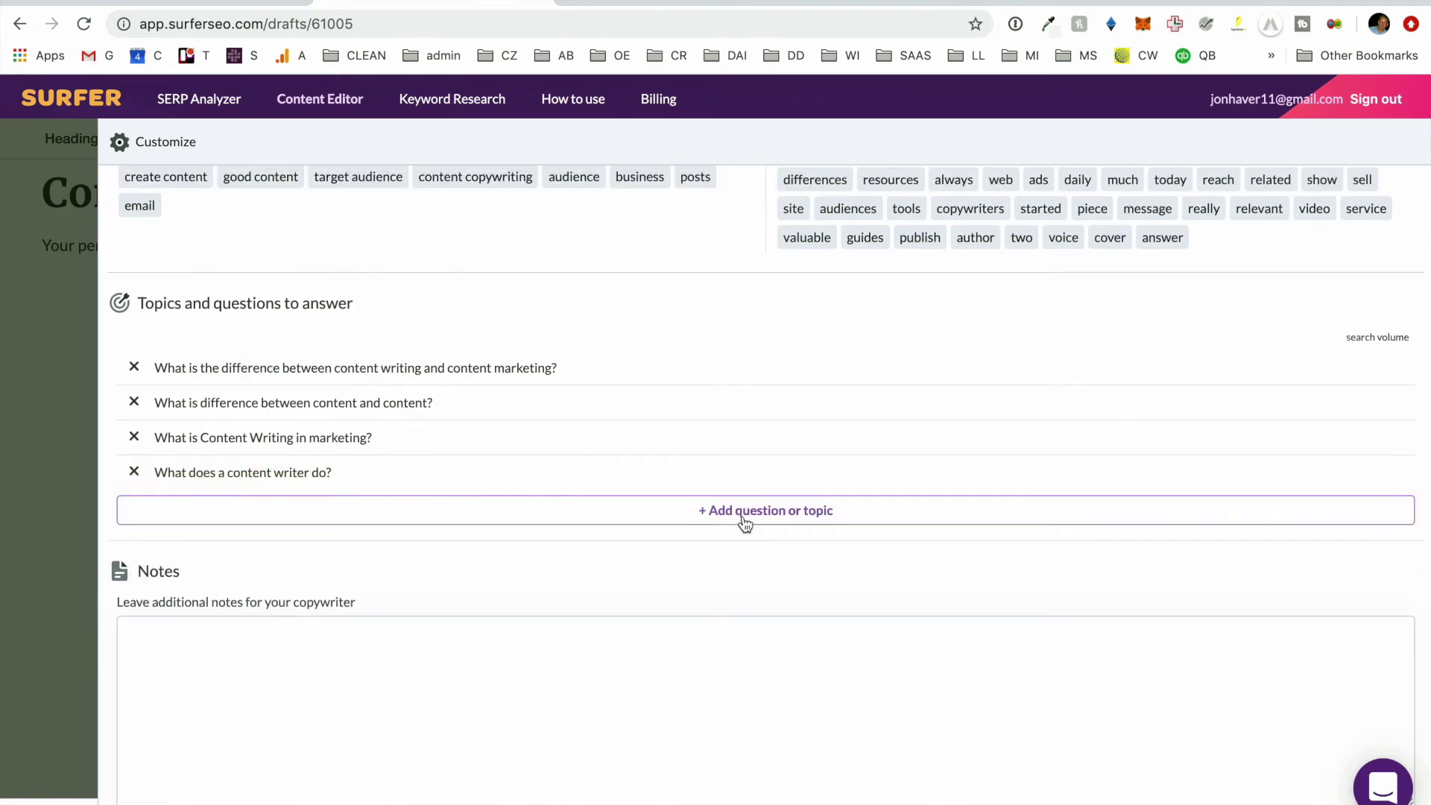
{"action": "scroll", "coordinate": [239, 675], "scroll_direction": "down", "scroll_amount": 2}
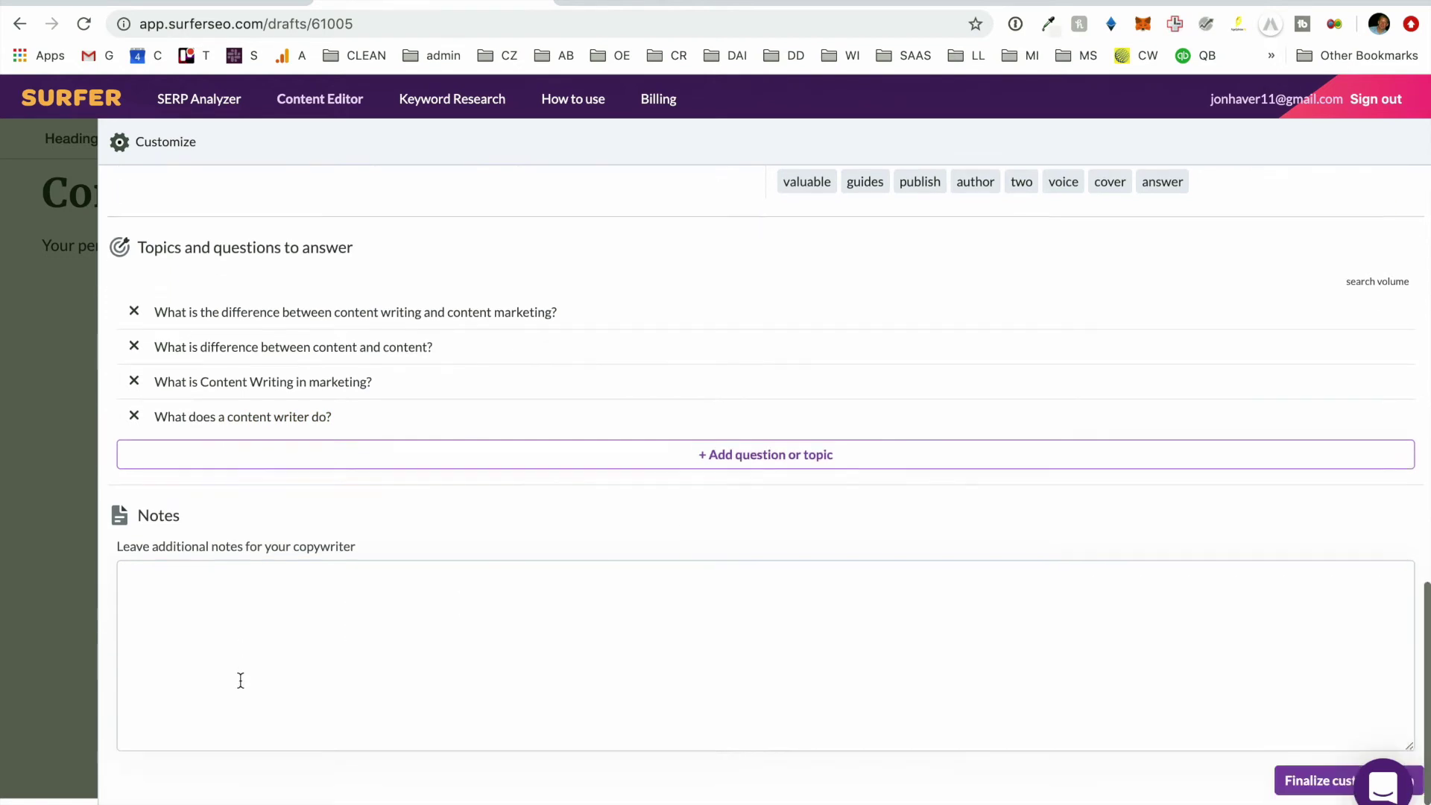
{"action": "left_click", "coordinate": [225, 550]}
{"action": "scroll", "coordinate": [225, 550], "scroll_direction": "up", "scroll_amount": 2}
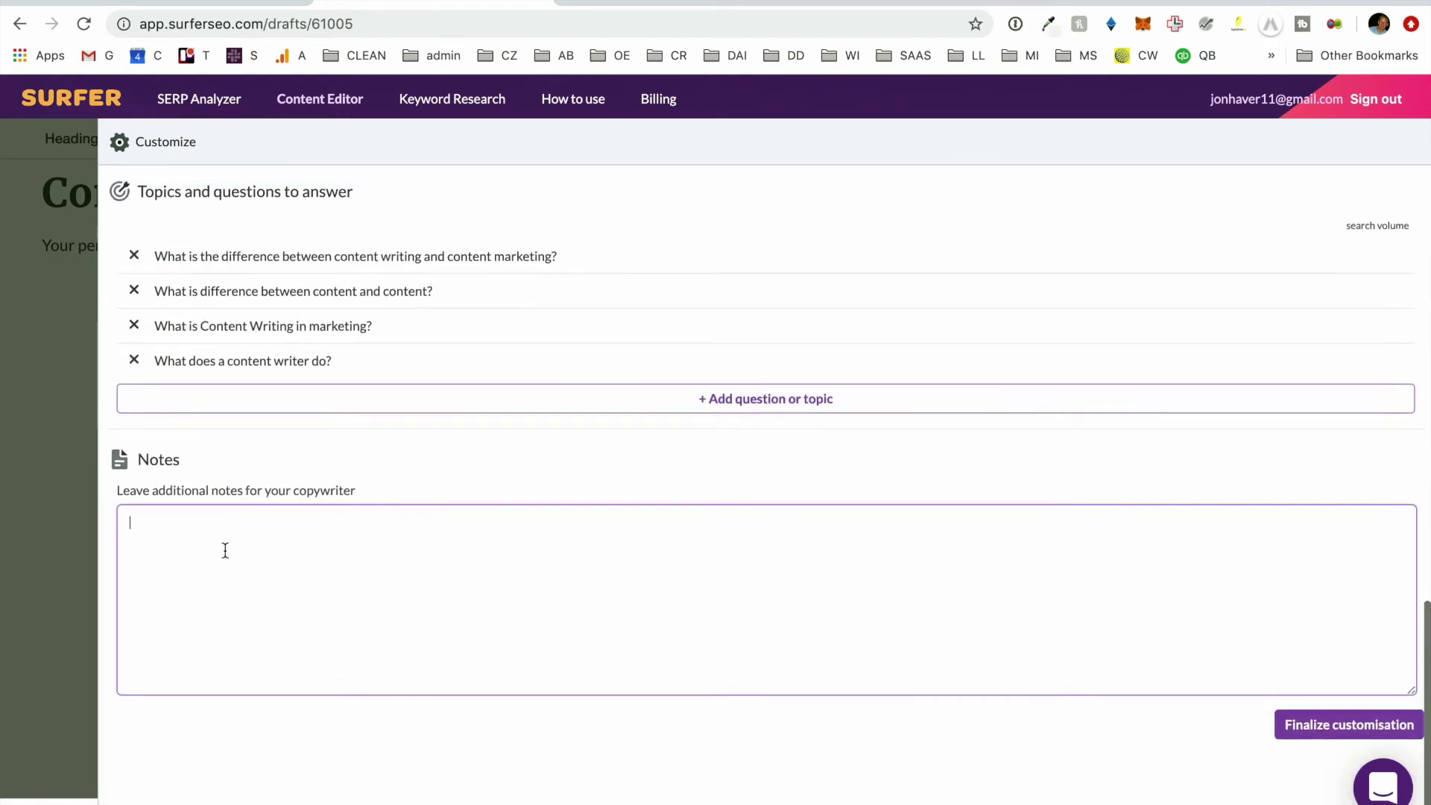
{"action": "scroll", "coordinate": [225, 550], "scroll_direction": "down", "scroll_amount": 2}
{"action": "scroll", "coordinate": [225, 550], "scroll_direction": "up", "scroll_amount": 1}
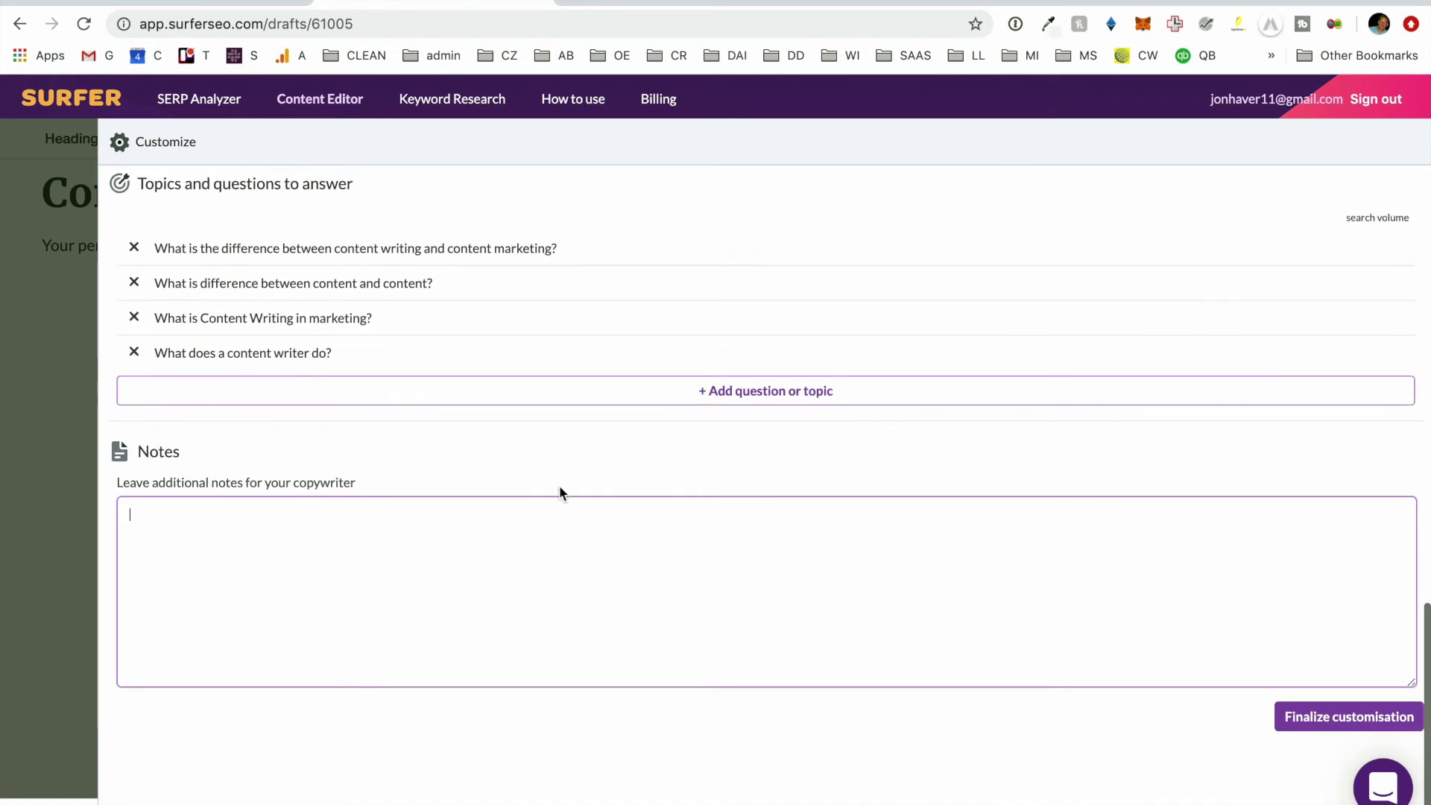
{"action": "left_click", "coordinate": [1315, 716]}
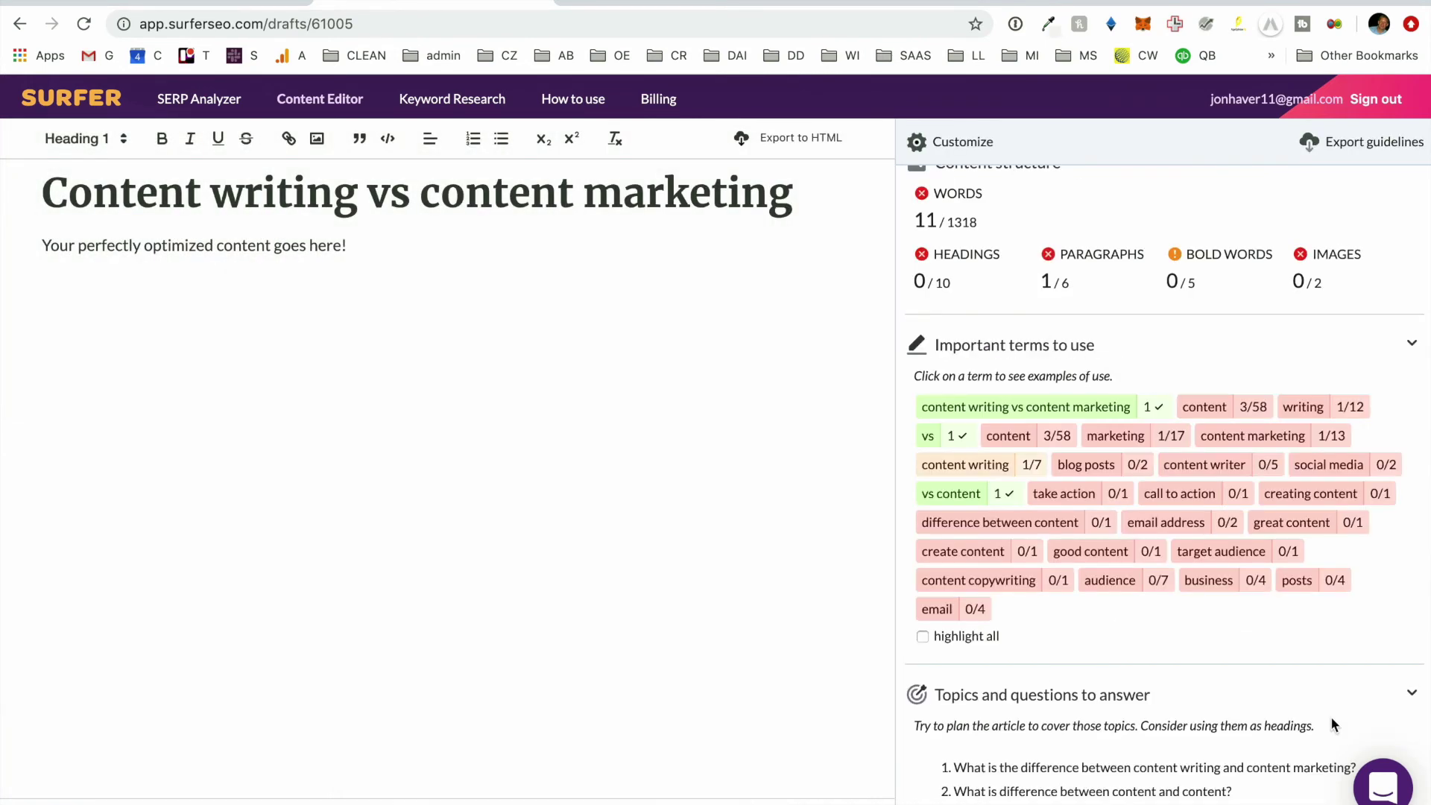
Place the caret at the end of the draft and export the guidelines as a .txt file
{"action": "left_click", "coordinate": [475, 340]}
{"action": "left_click", "coordinate": [1354, 147]}
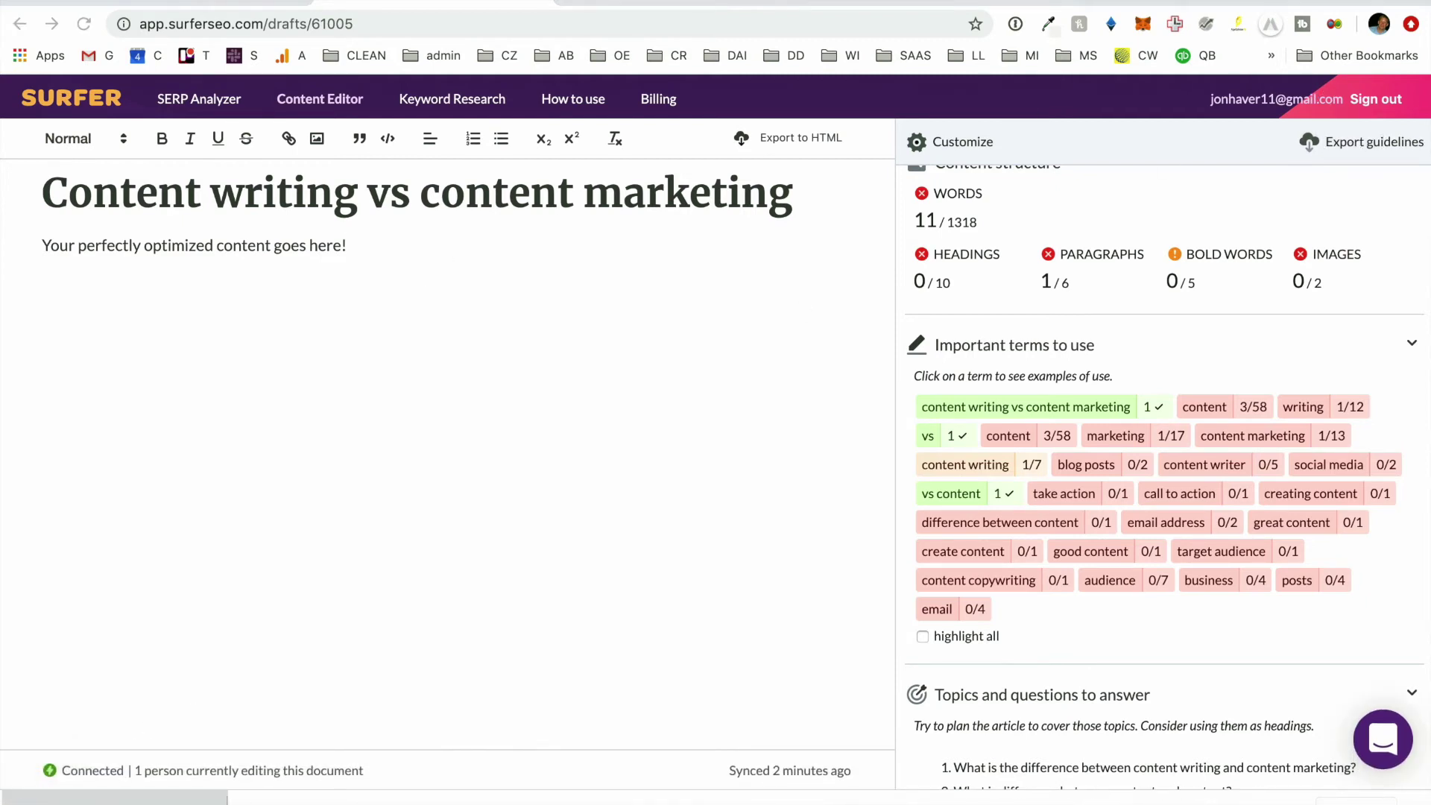
{"action": "scroll", "coordinate": [388, 175], "scroll_direction": "down", "scroll_amount": 2}
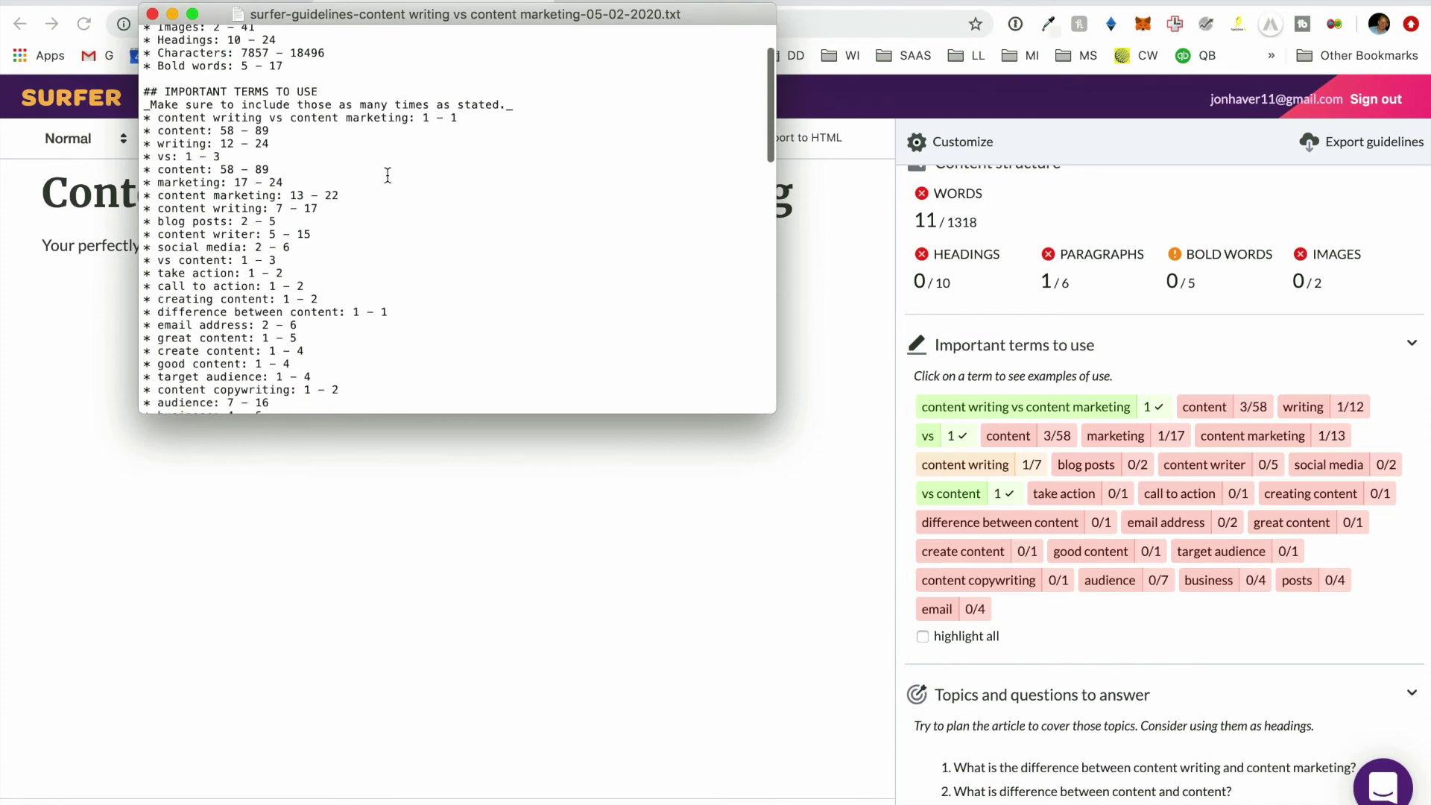
{"action": "scroll", "coordinate": [388, 175], "scroll_direction": "down", "scroll_amount": 20}
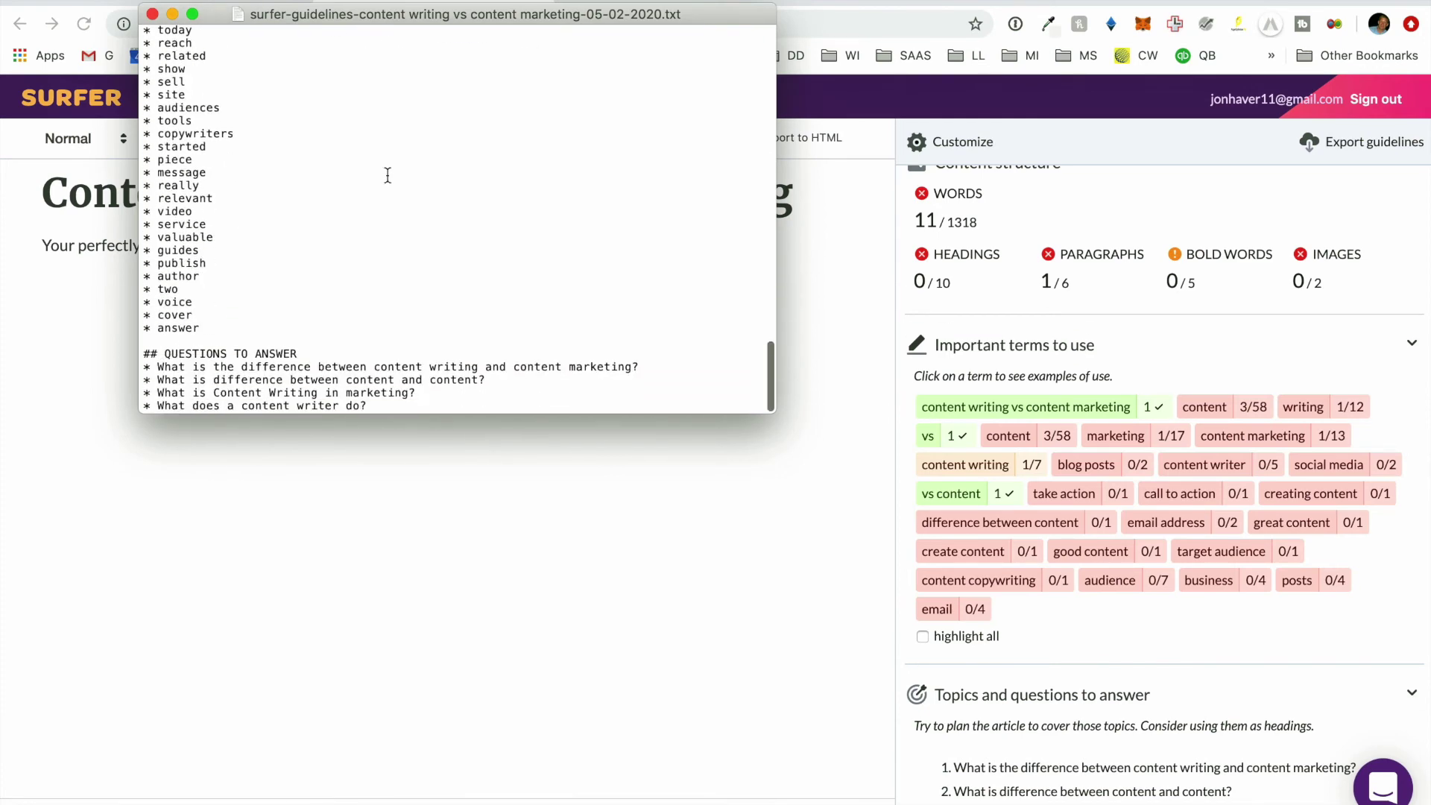
{"action": "scroll", "coordinate": [387, 175], "scroll_direction": "up", "scroll_amount": 20}
{"action": "scroll", "coordinate": [388, 175], "scroll_direction": "up", "scroll_amount": 3}
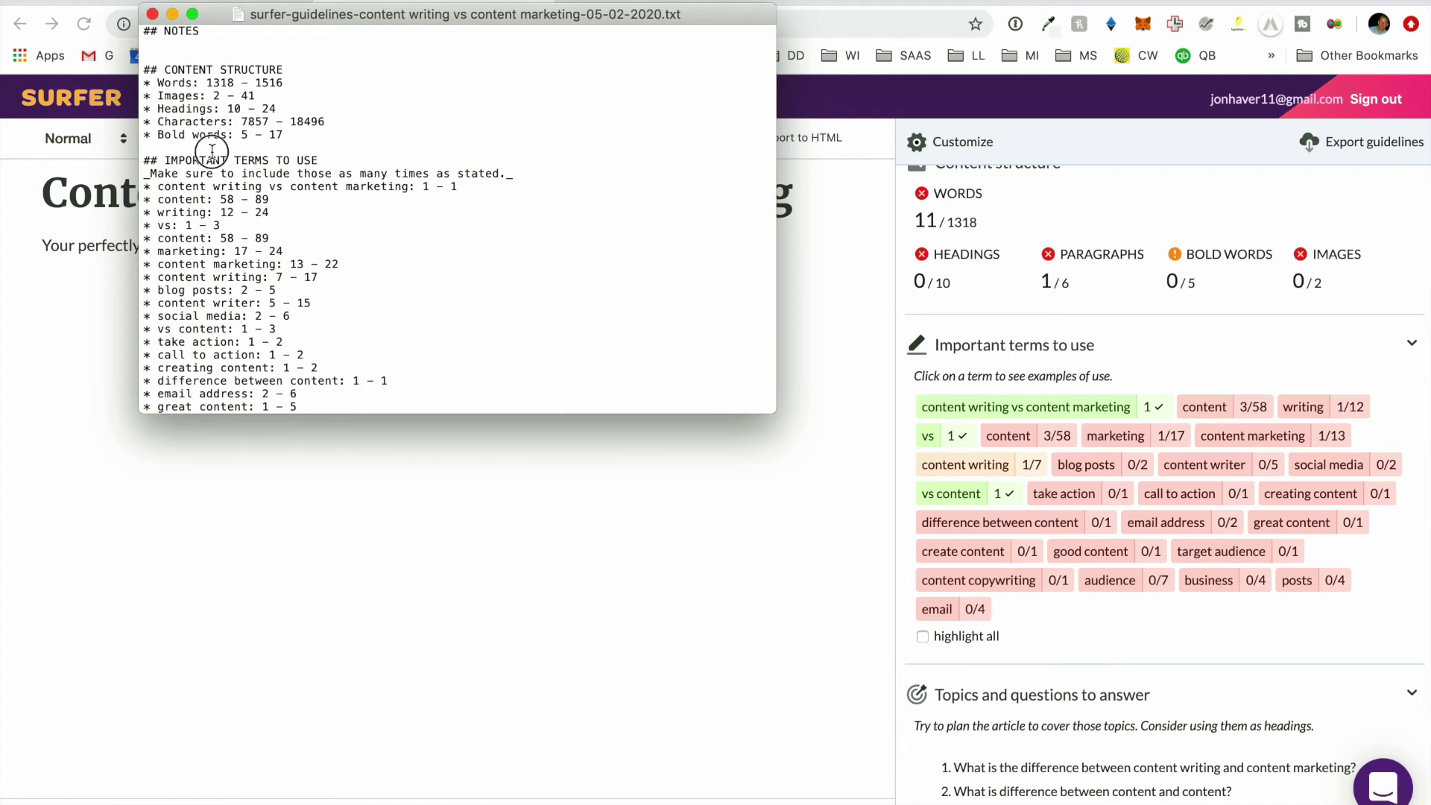
{"action": "left_click", "coordinate": [187, 67]}
{"action": "scroll", "coordinate": [173, 47], "scroll_direction": "down", "scroll_amount": 15}
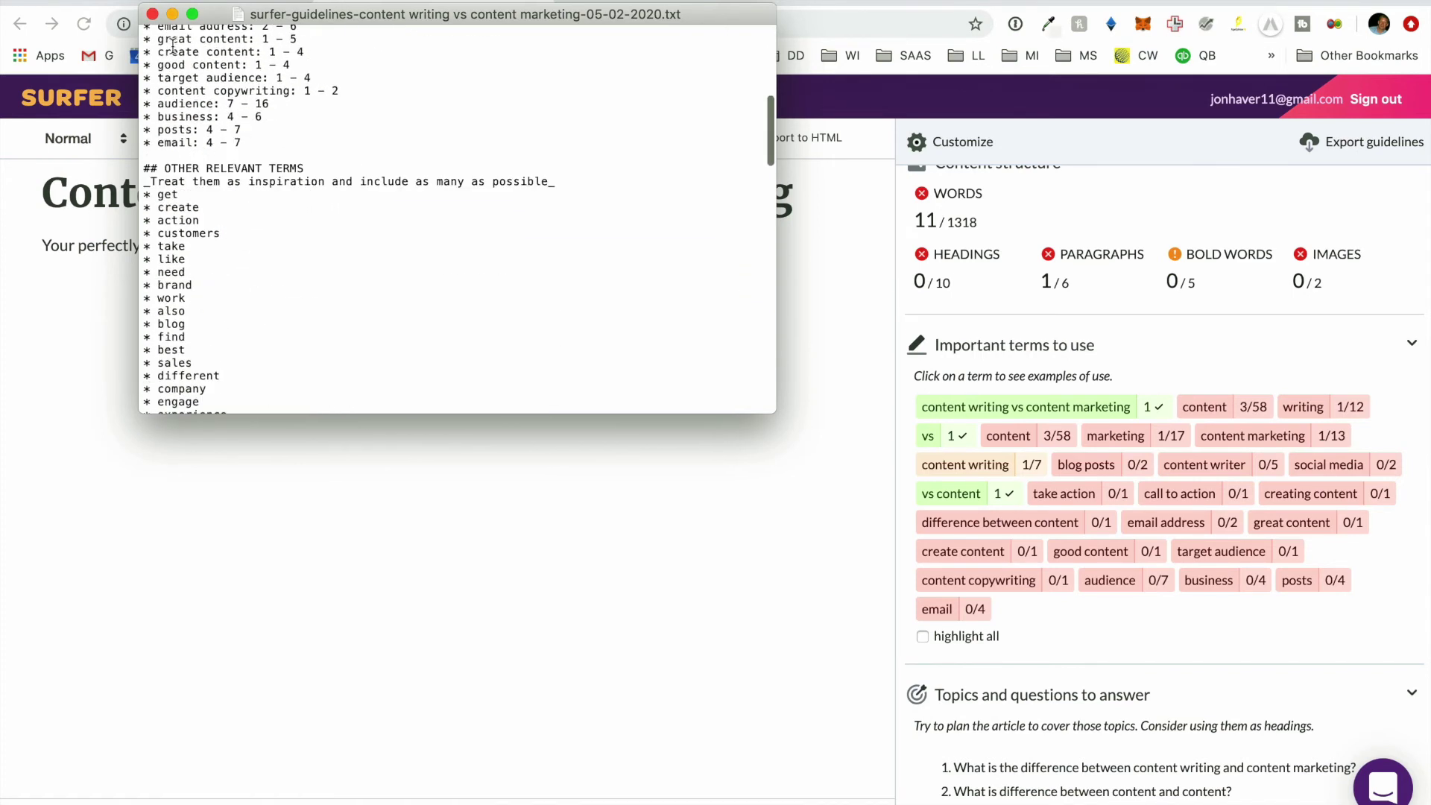
{"action": "scroll", "coordinate": [172, 46], "scroll_direction": "down", "scroll_amount": 10}
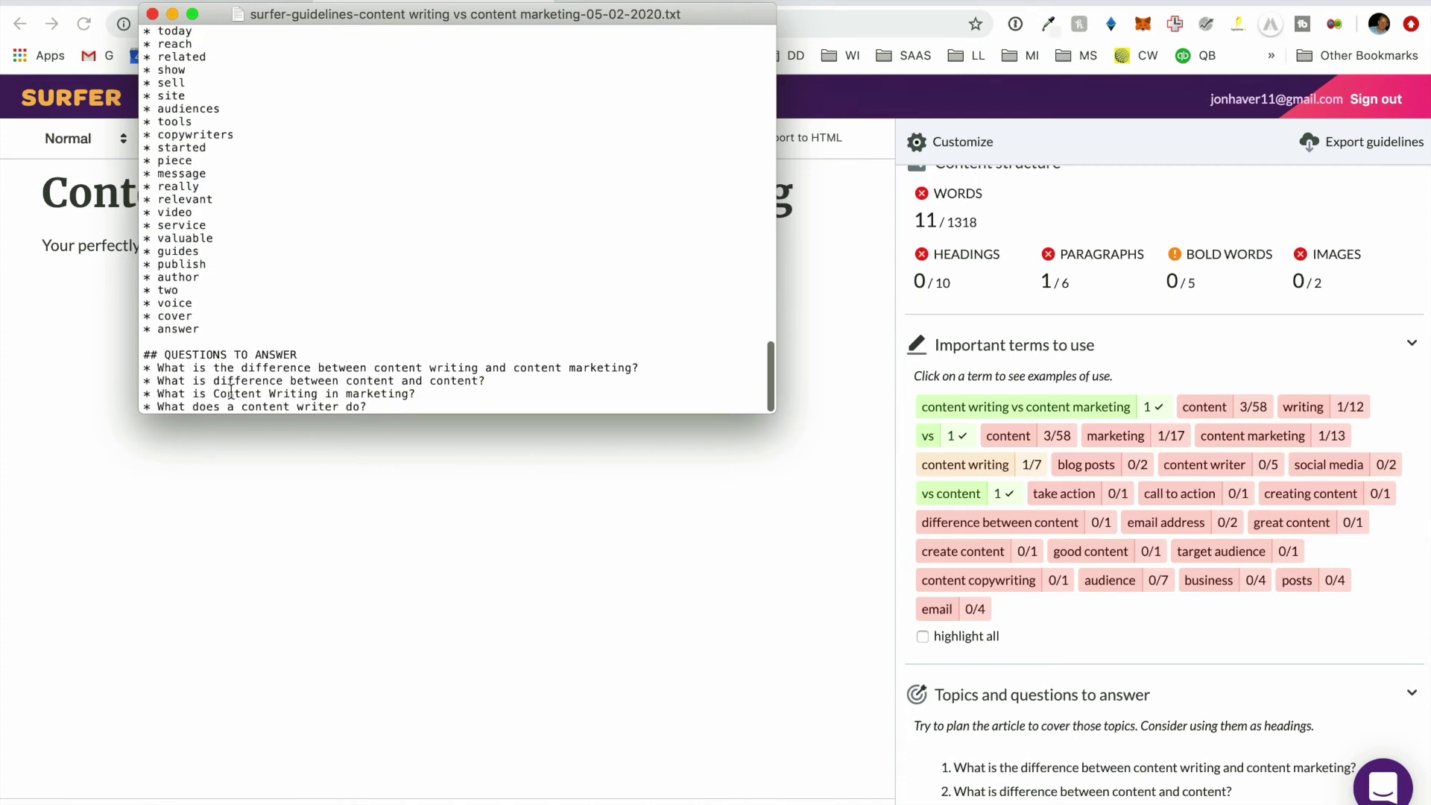
{"action": "scroll", "coordinate": [272, 373], "scroll_direction": "up", "scroll_amount": 20}
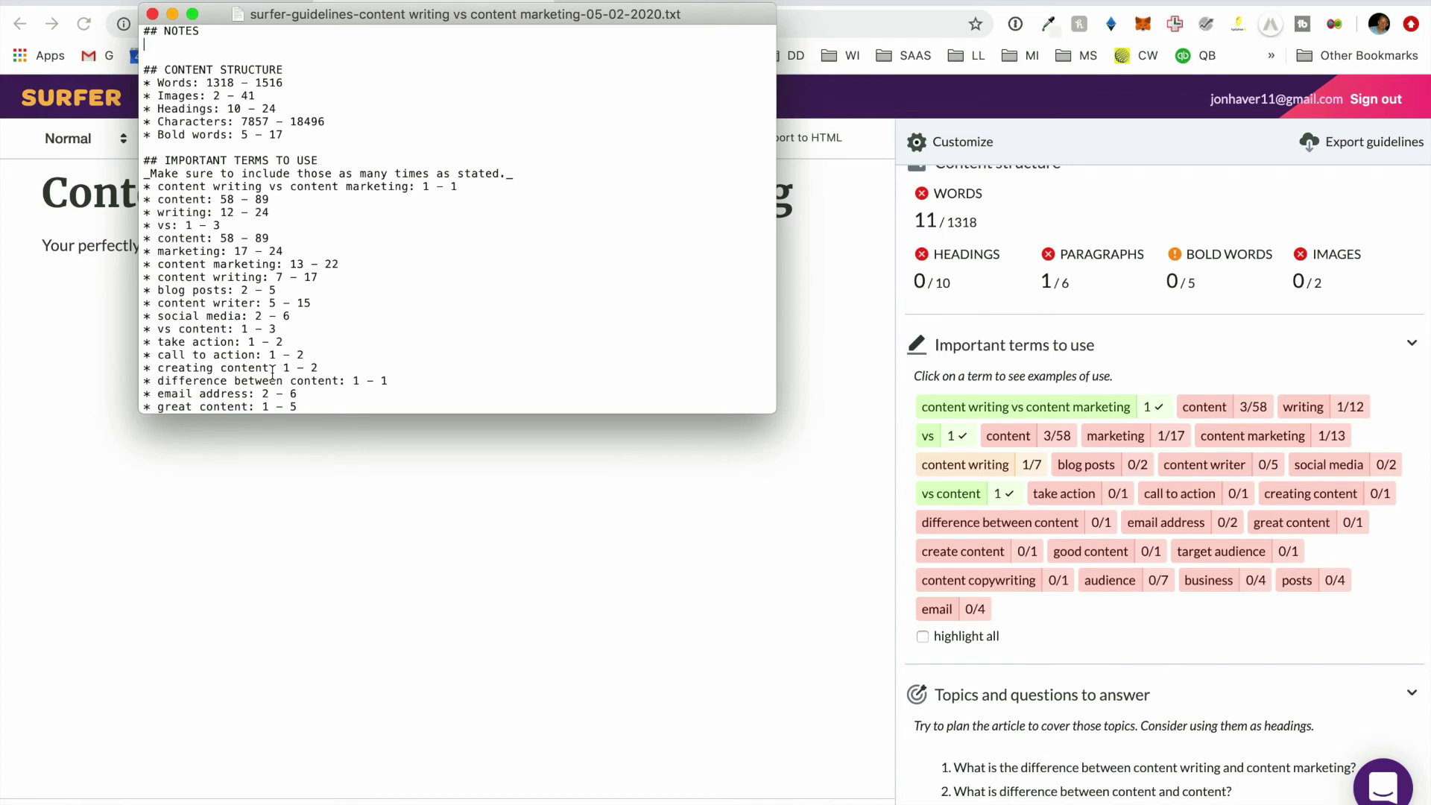
{"action": "left_click", "coordinate": [153, 15]}
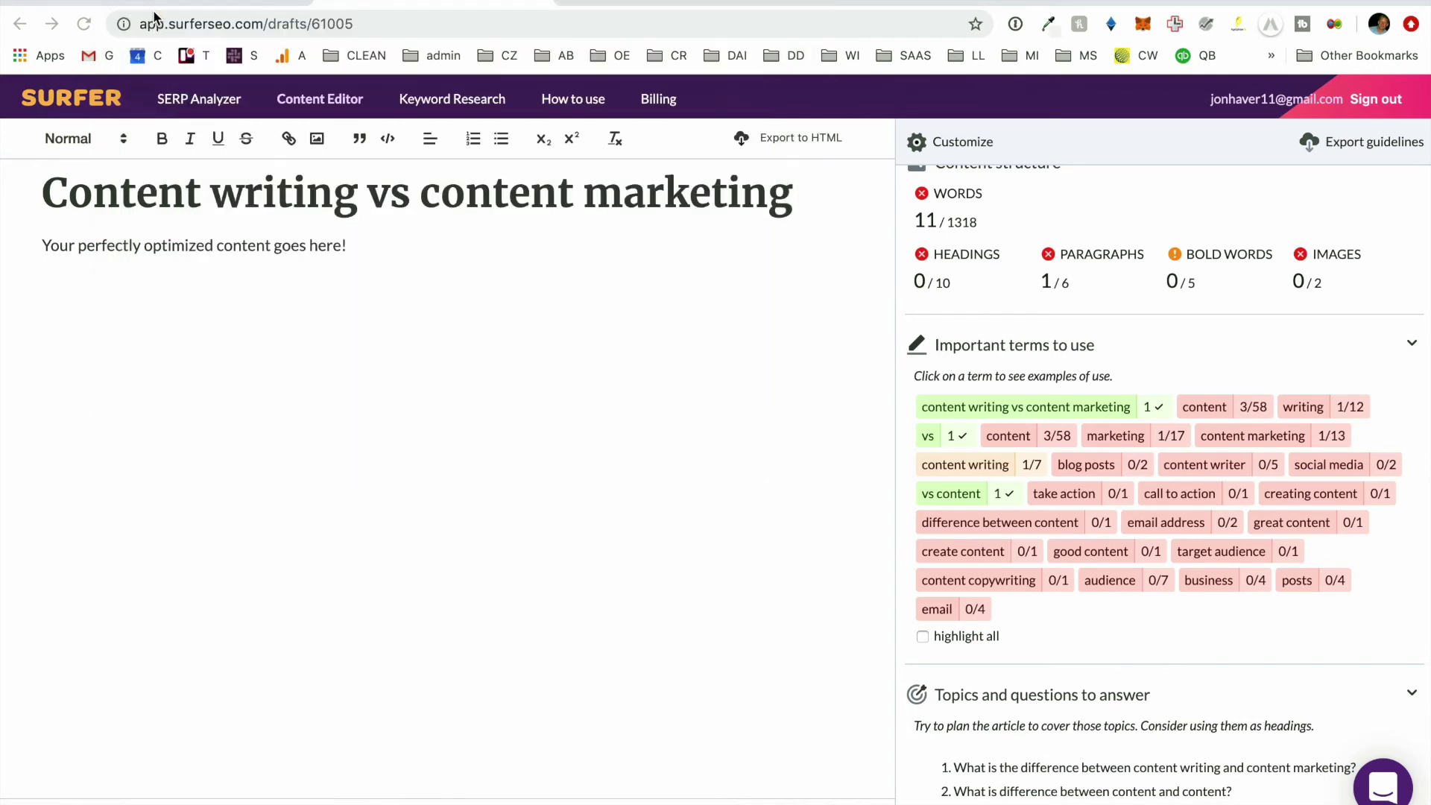
{"action": "left_click", "coordinate": [229, 3]}
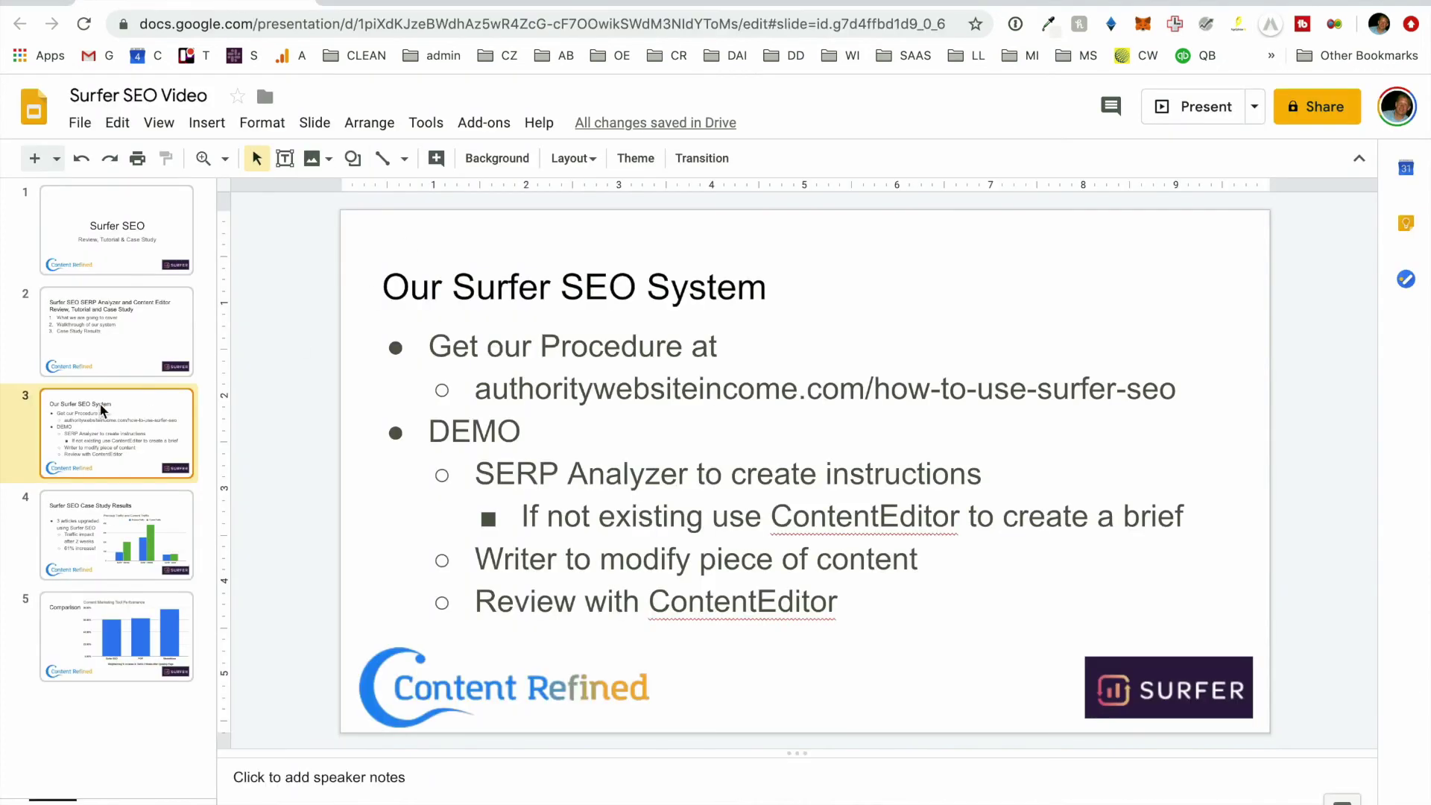
Display slide 4, 'Surfer SEO Case Study Results', charting previous vs current traffic with a 61% increase
{"action": "left_click", "coordinate": [125, 531]}
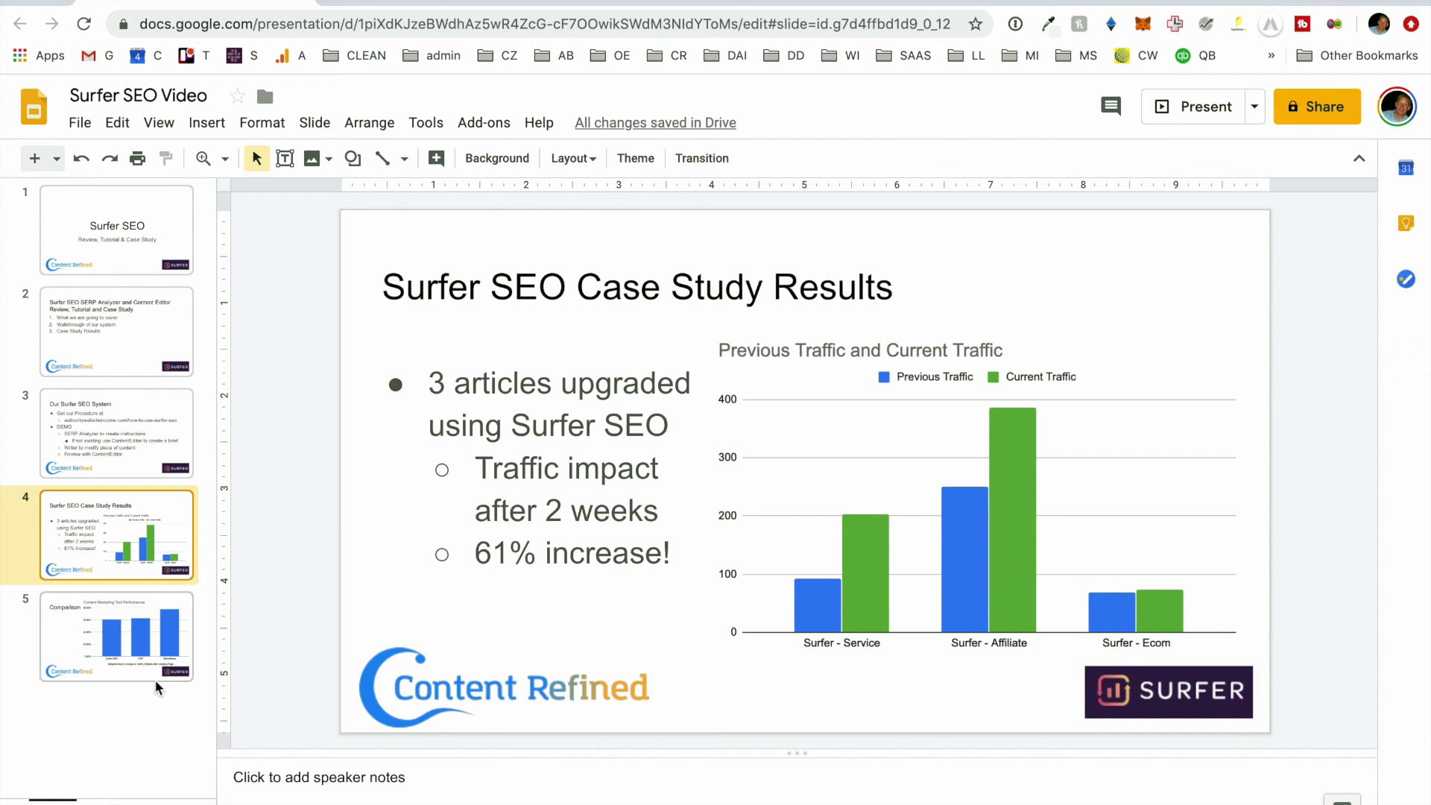
Review slide 5's tool-comparison chart, then return via slide 2 to the 'Surfer SEO – Review, Tutorial & Case Study' title slide
{"action": "left_click", "coordinate": [138, 647]}
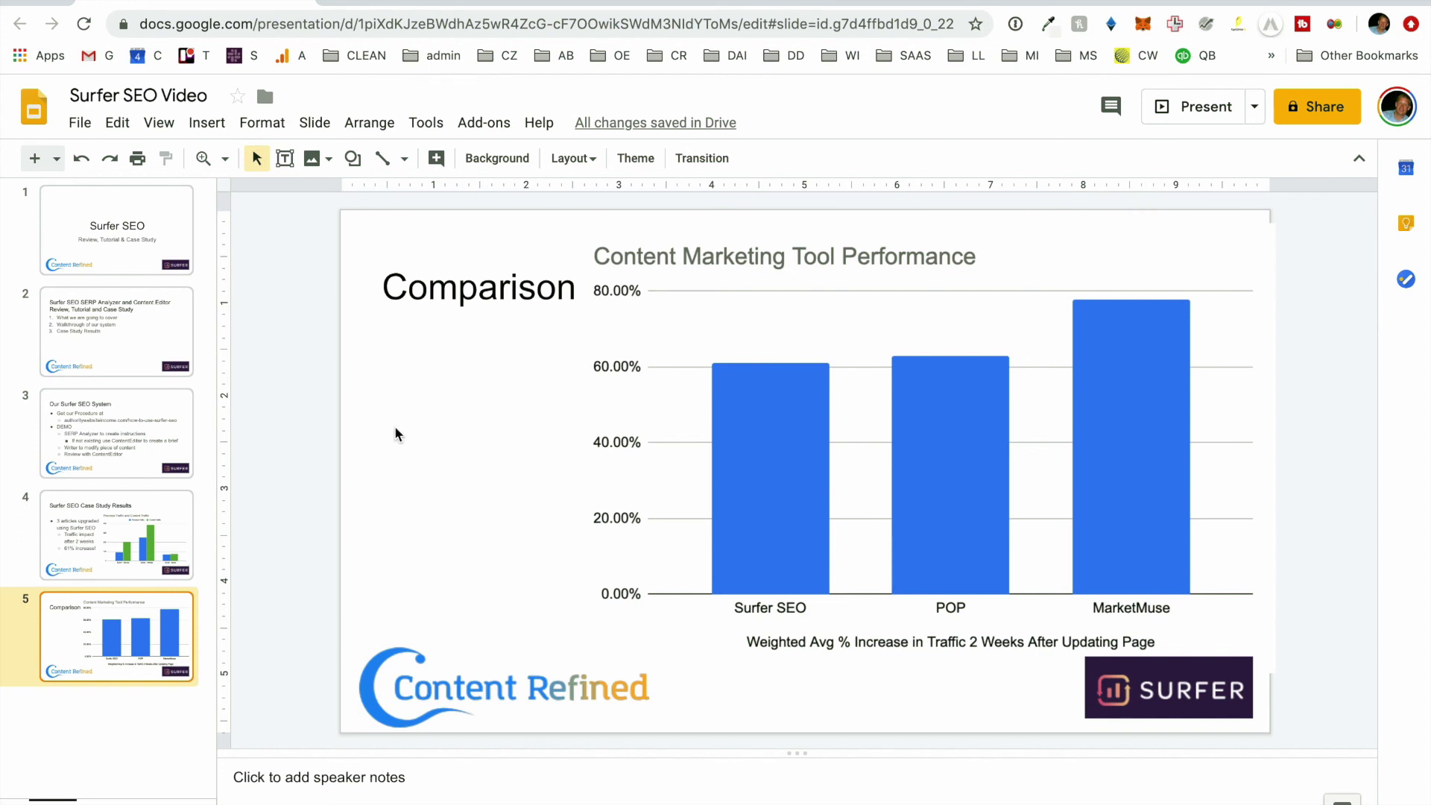
{"action": "left_click", "coordinate": [125, 342]}
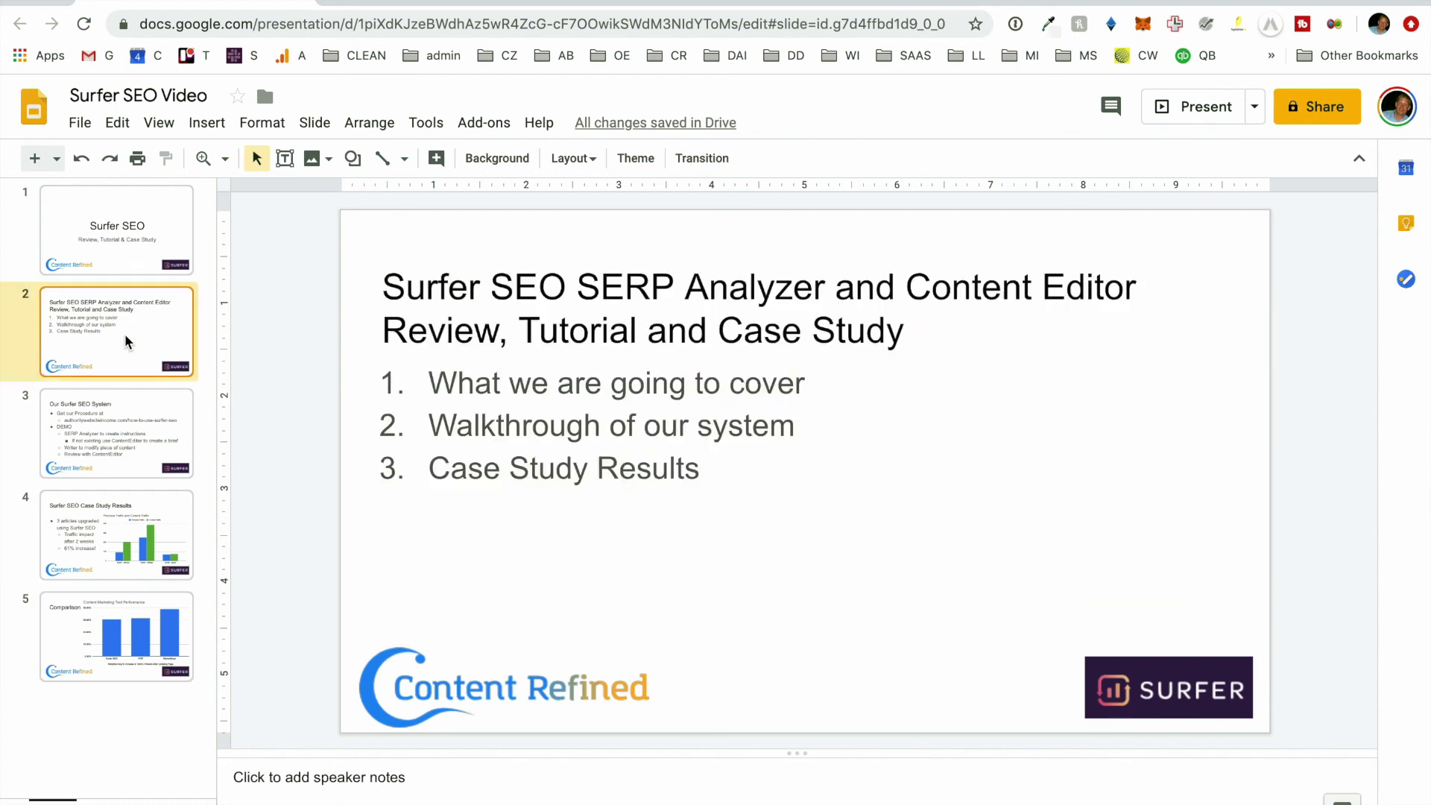
{"action": "left_click", "coordinate": [142, 227]}
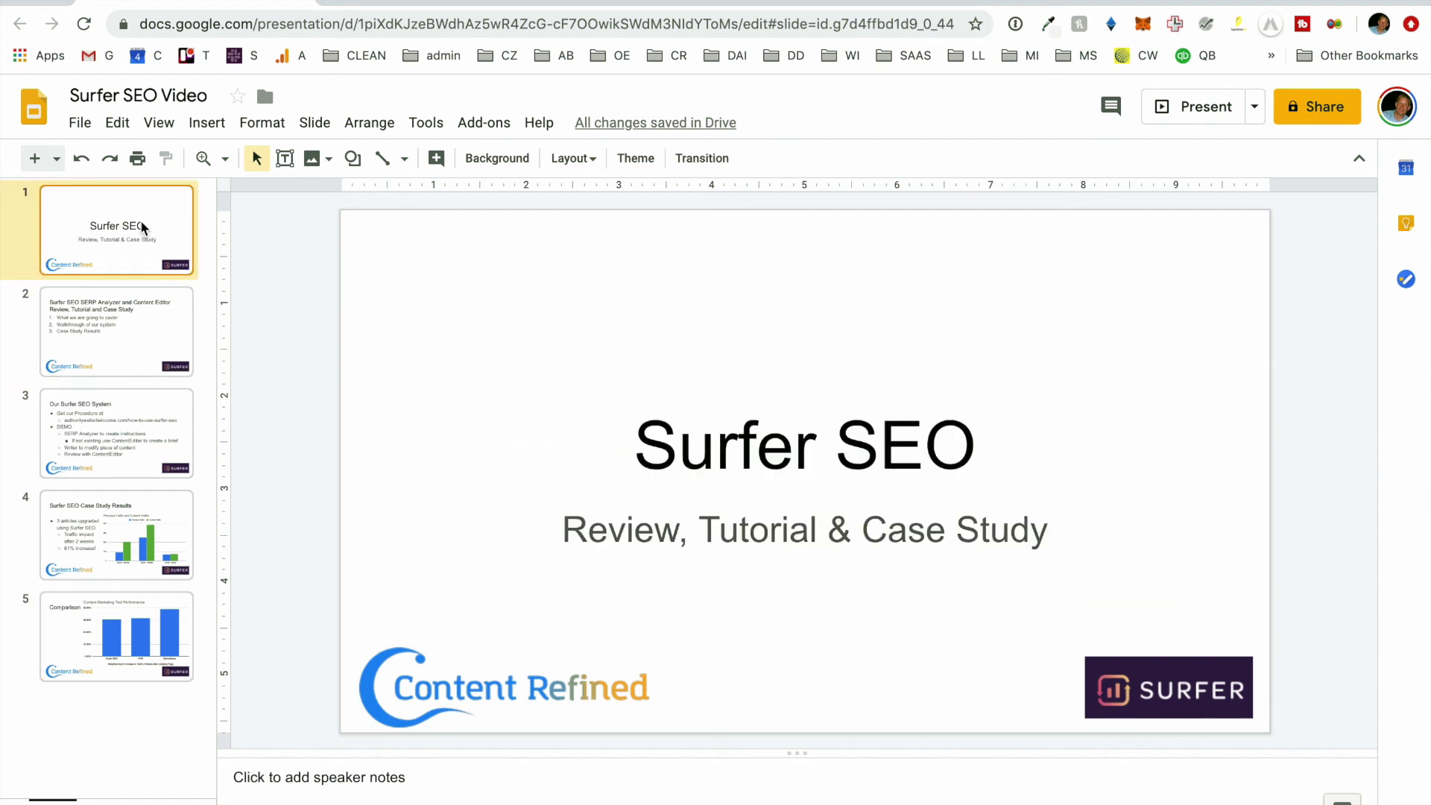